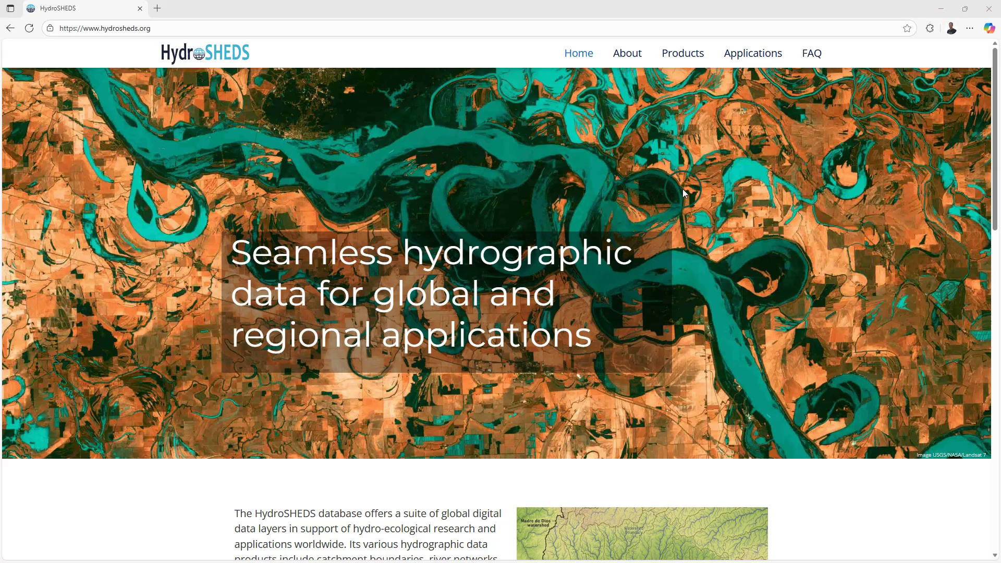
Step: Go to Products > HydroBASINS and scroll down to the Standard and Customized continental download links
{"action": "left_click", "coordinate": [692, 54]}
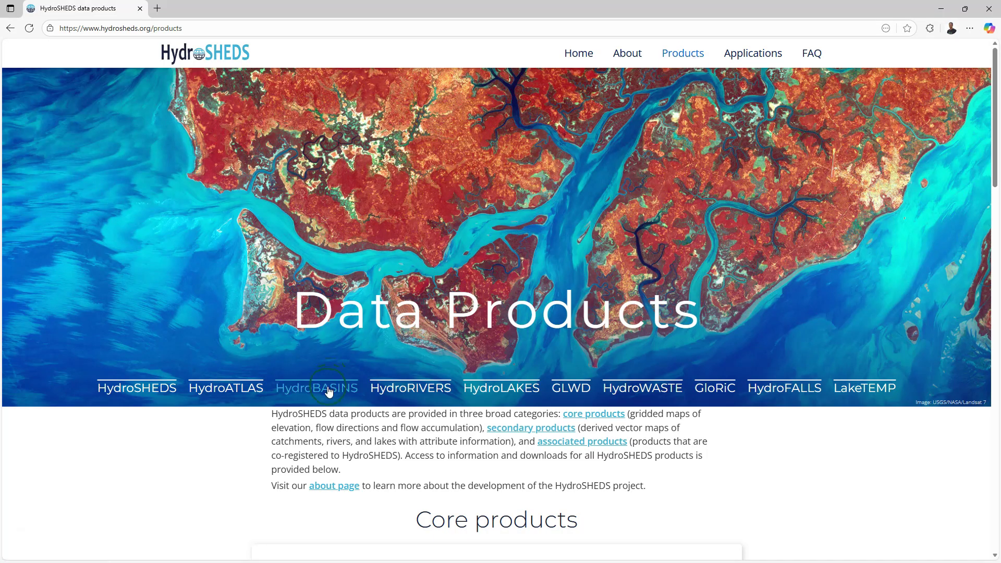
{"action": "left_click", "coordinate": [329, 392]}
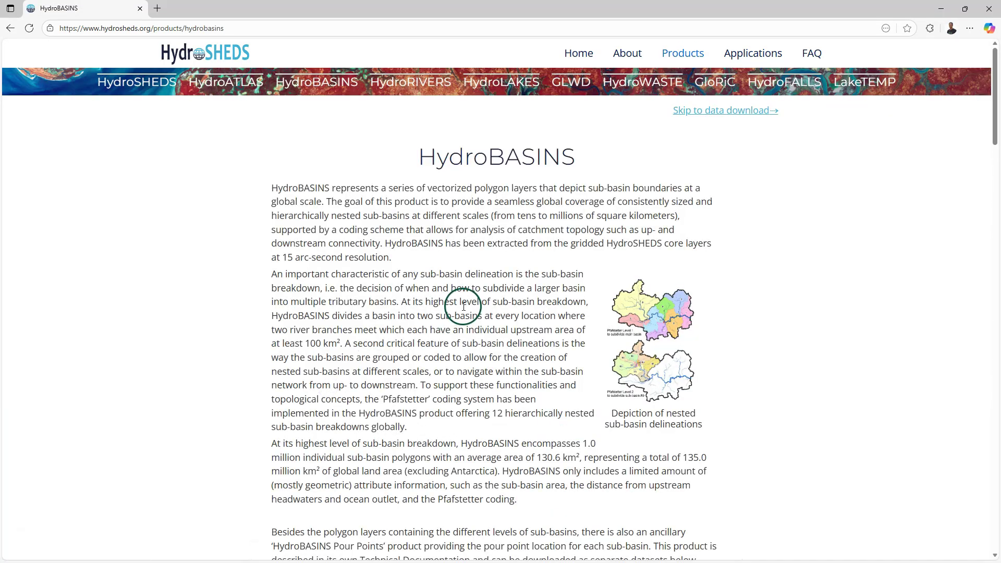
{"action": "scroll", "coordinate": [466, 308], "scroll_direction": "down", "scroll_amount": 6}
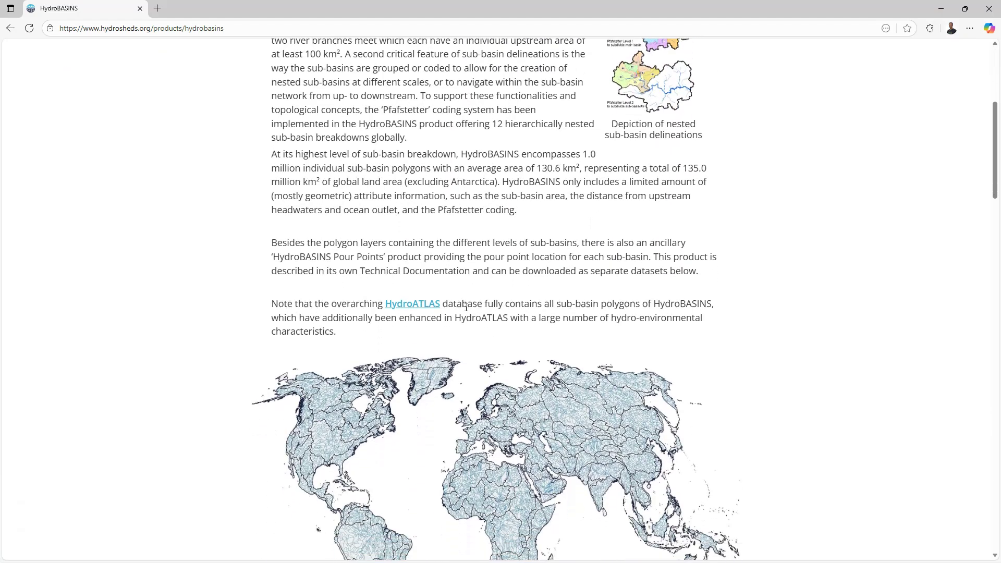
{"action": "scroll", "coordinate": [466, 307], "scroll_direction": "down", "scroll_amount": 10}
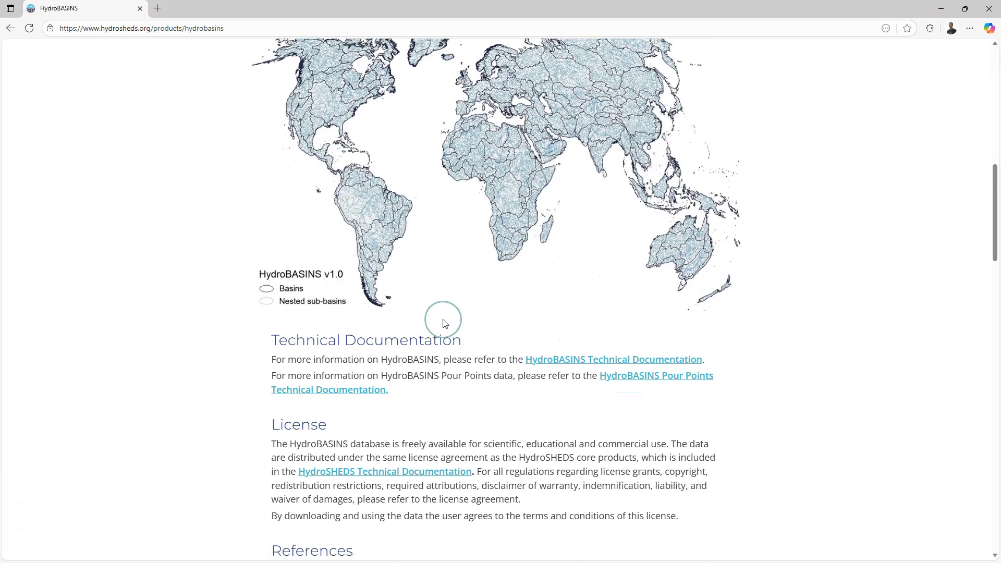
{"action": "scroll", "coordinate": [445, 323], "scroll_direction": "down", "scroll_amount": 8}
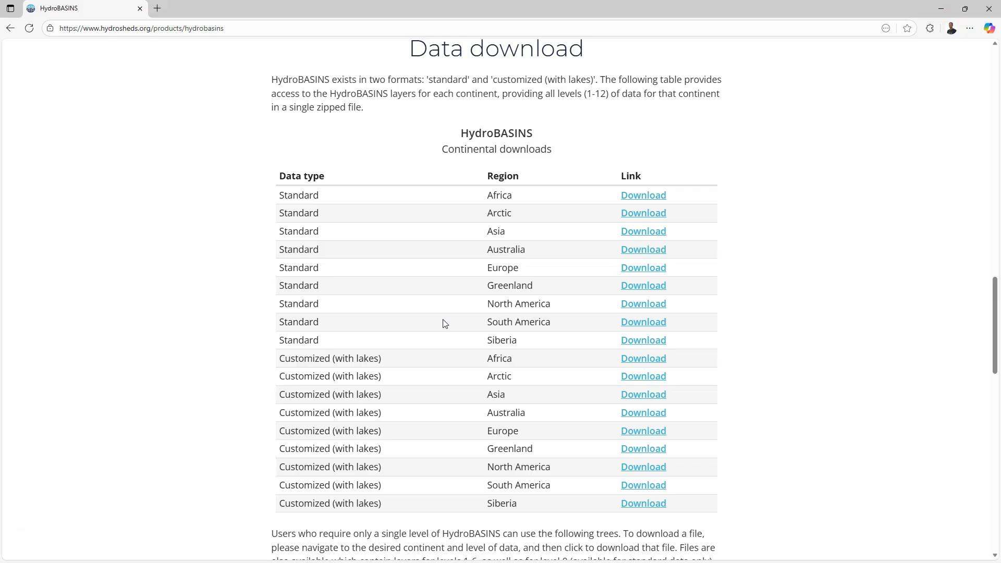
{"action": "scroll", "coordinate": [445, 324], "scroll_direction": "down", "scroll_amount": 1}
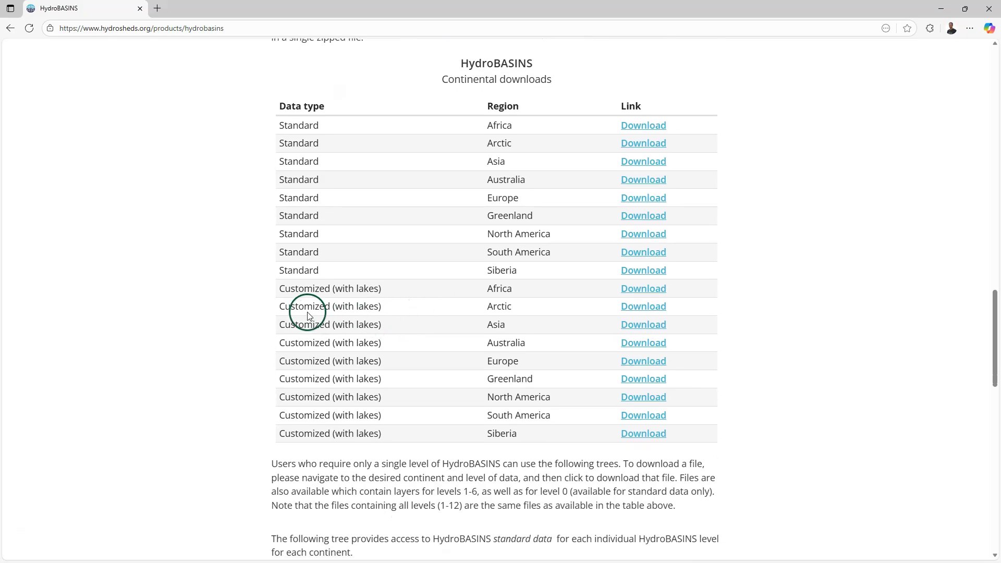
Step: Save the Customized (with lakes) Africa archive hybas_lake_af_lev01-12_v1c.zip into the Day_13 folder
{"action": "left_click", "coordinate": [635, 289]}
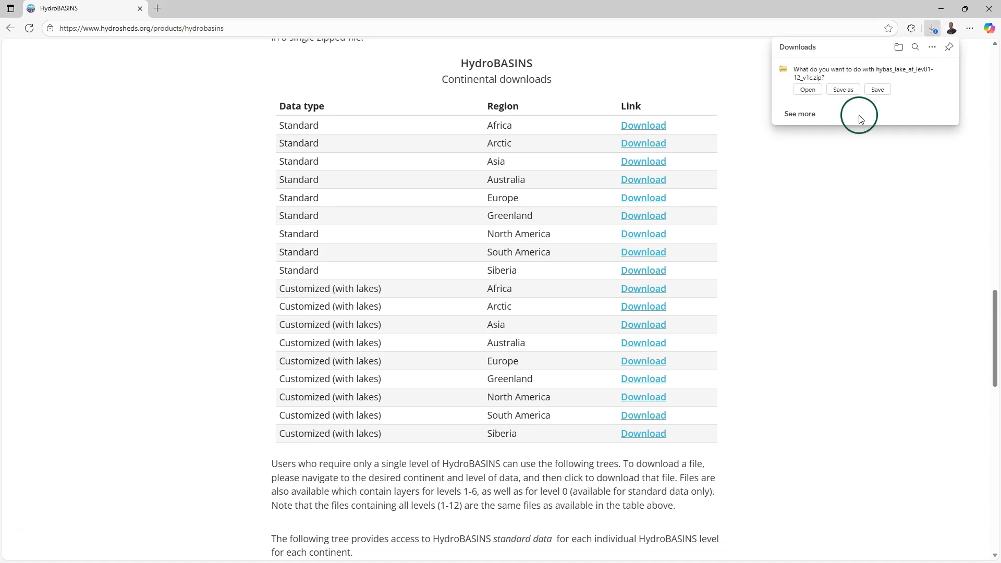
{"action": "left_click", "coordinate": [849, 93]}
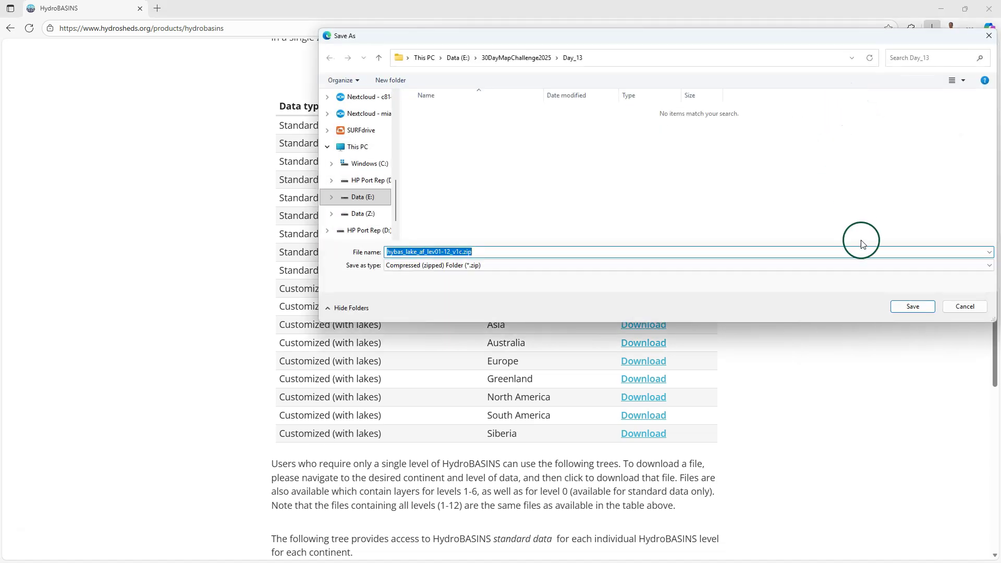
{"action": "left_click", "coordinate": [914, 308]}
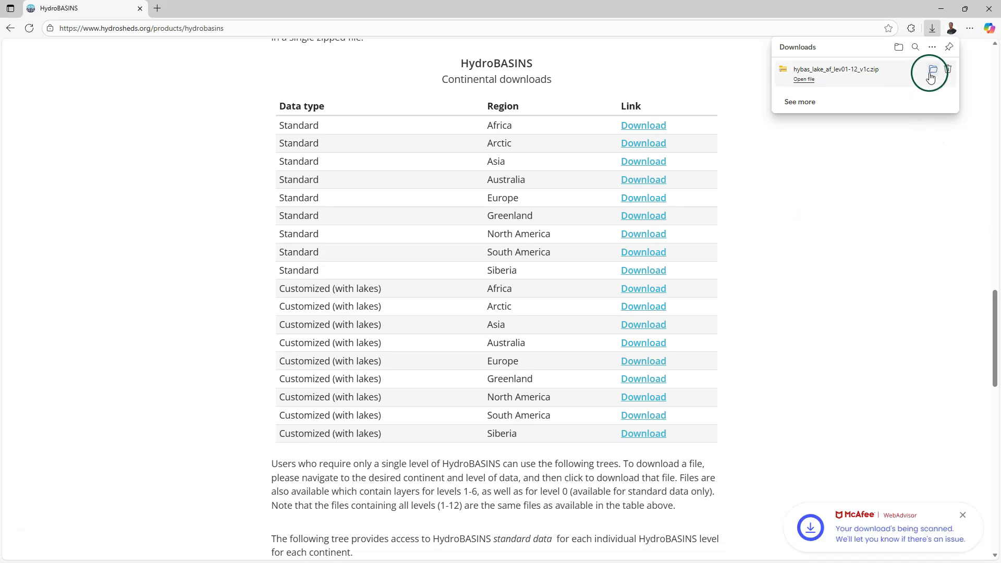
Step: Extract hybas_lake_af_lev01-12_v1c.zip directly into Day_13, removing the subfolder from the destination path
{"action": "left_click", "coordinate": [931, 71]}
{"action": "left_click", "coordinate": [267, 97]}
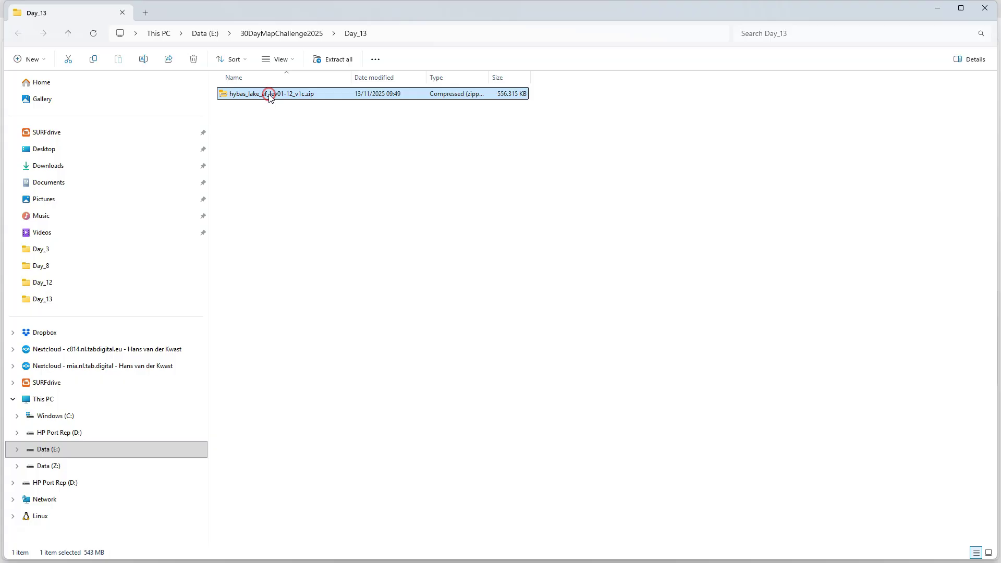
{"action": "right_click", "coordinate": [269, 97]}
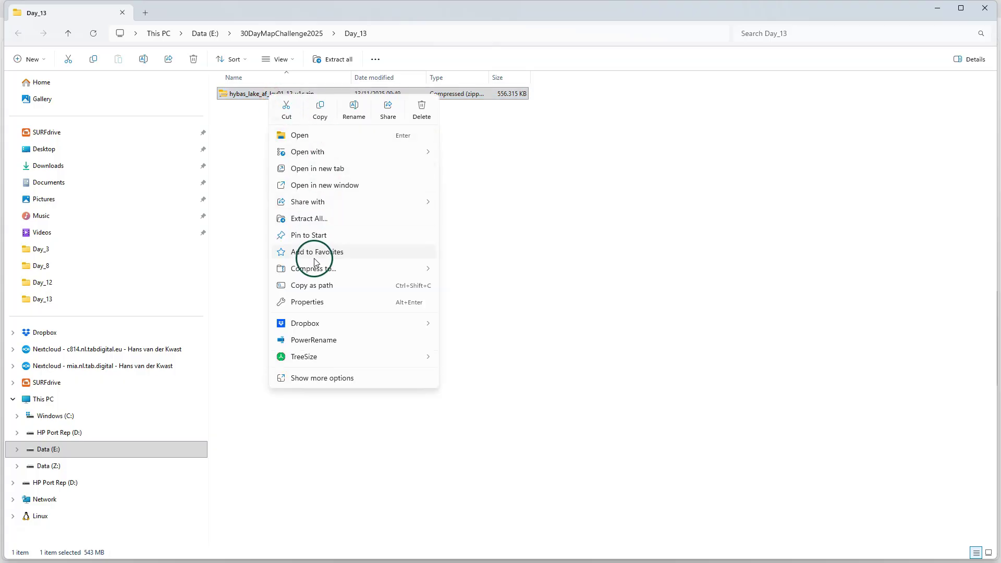
{"action": "left_click", "coordinate": [314, 218]}
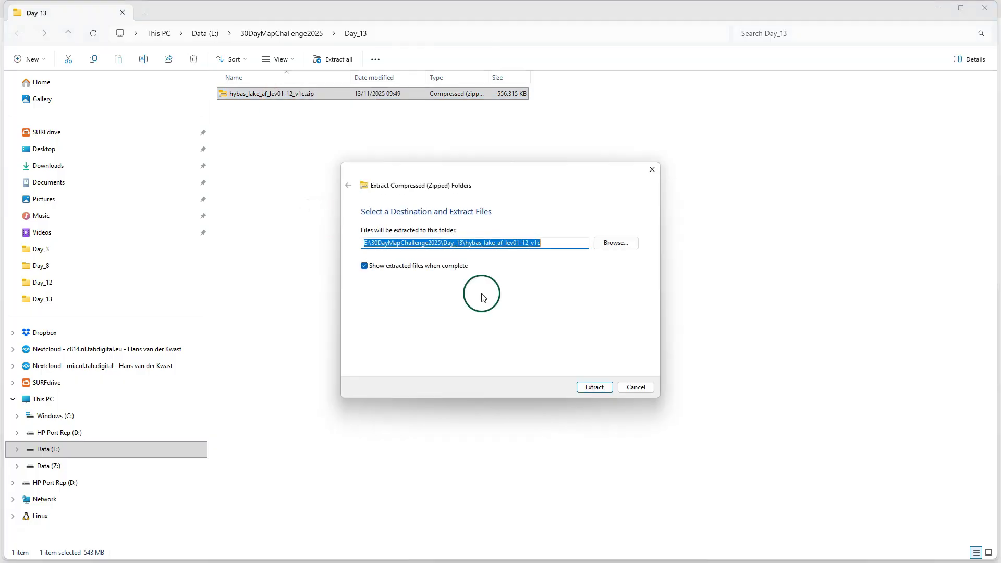
{"action": "left_click_drag", "start_coordinate": [564, 242], "coordinate": [476, 249]}
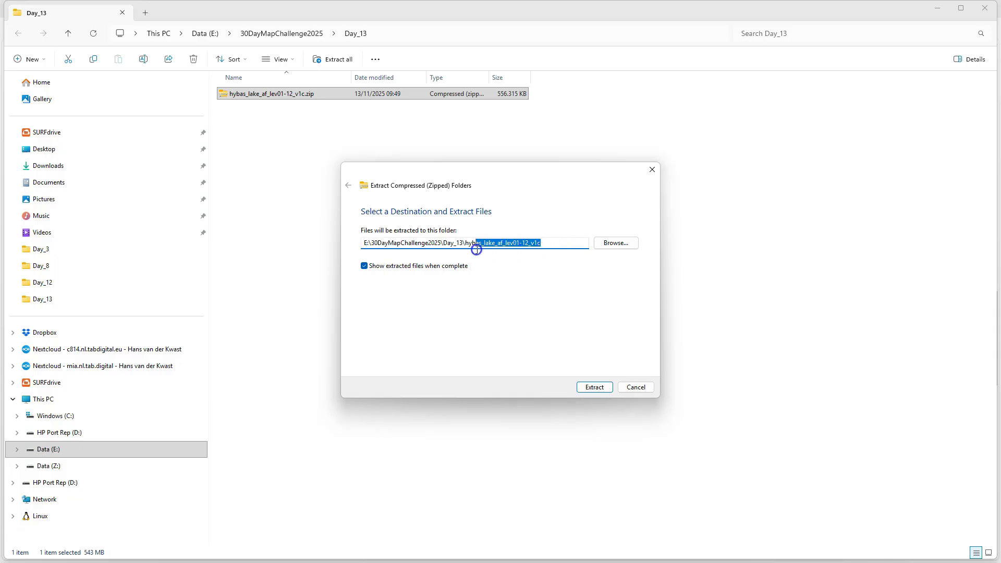
{"action": "key", "text": "BackSpace"}
{"action": "key", "text": "Return"}
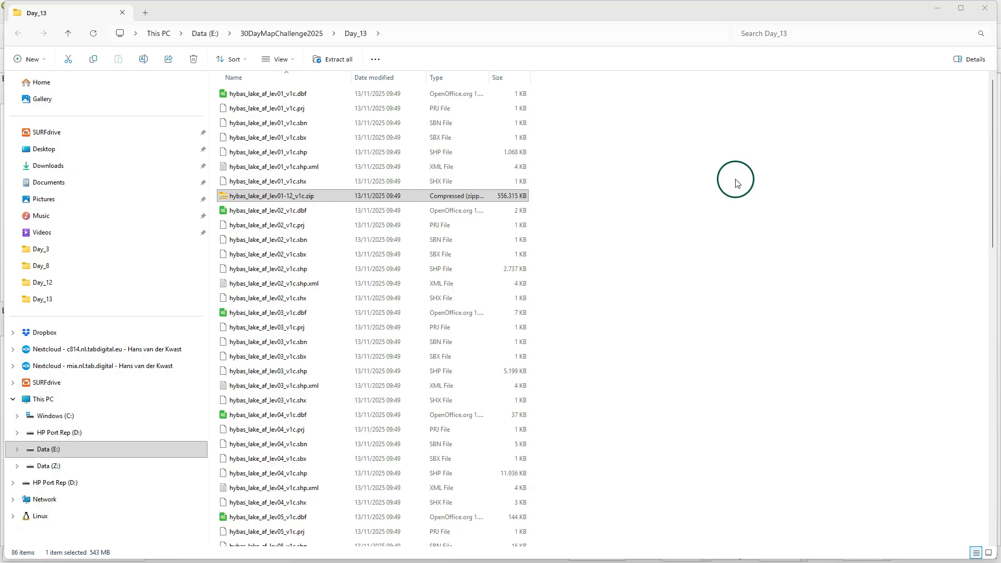
Step: Add the level 05 HydroBASINS Africa shapefile from the Day_13 favourite to the map
{"action": "left_click", "coordinate": [938, 8]}
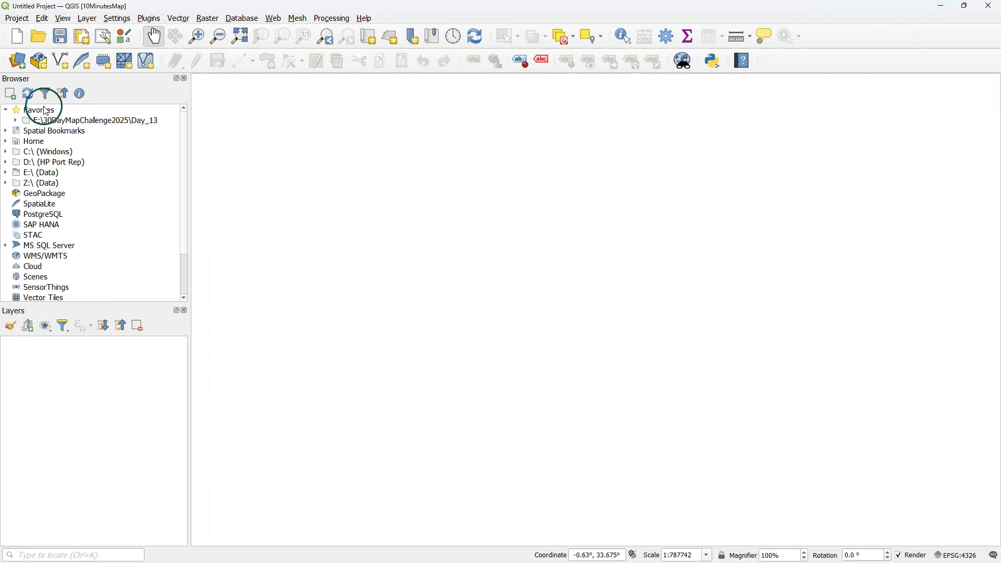
{"action": "left_click", "coordinate": [16, 121]}
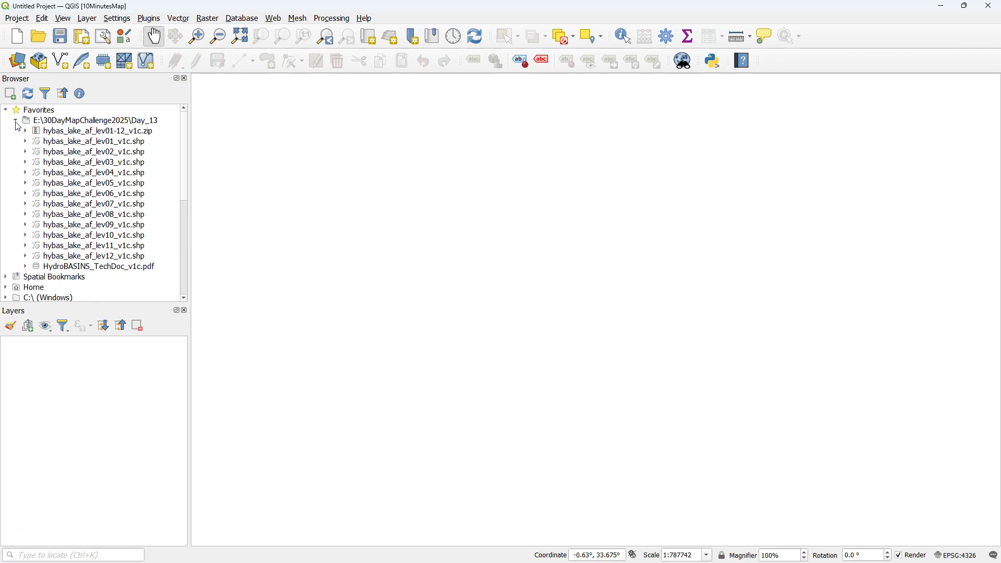
{"action": "left_click_drag", "start_coordinate": [104, 182], "coordinate": [271, 190]}
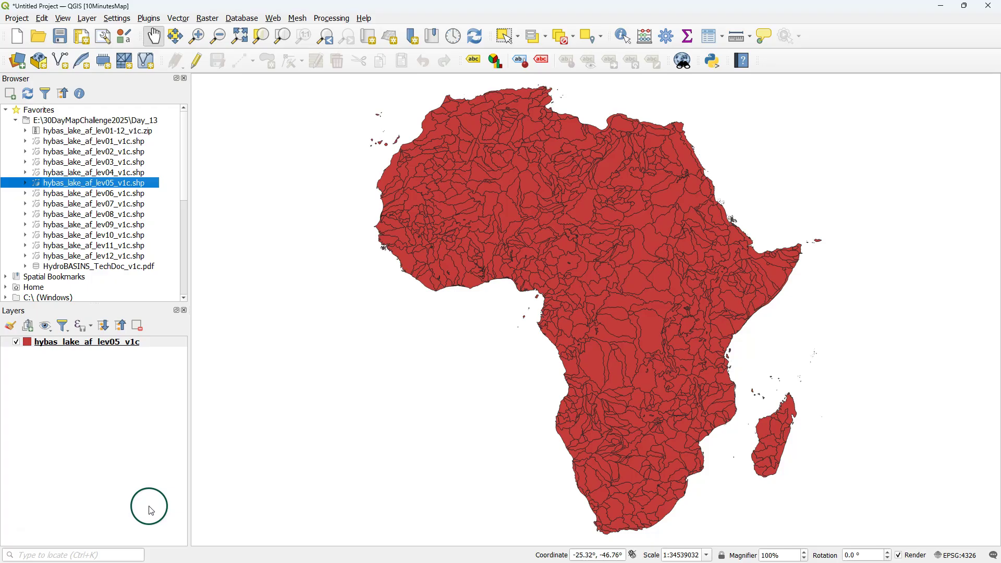
Step: Locate Narok, Kenya with the geocoder, add the level 06 layer, and centre the basins
{"action": "left_click", "coordinate": [112, 553]}
{"action": "type", "text": "> Narok"}
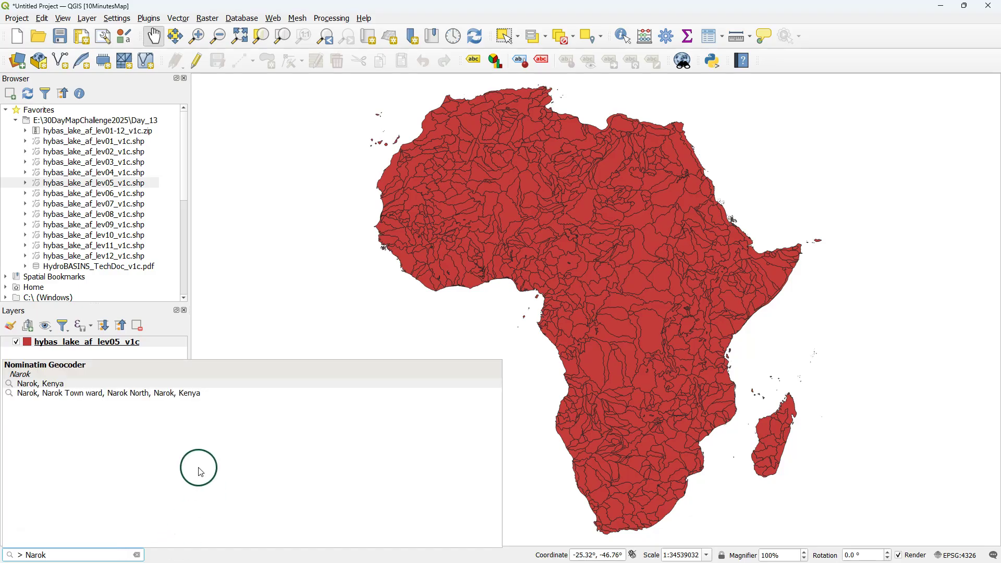
{"action": "left_click", "coordinate": [62, 385]}
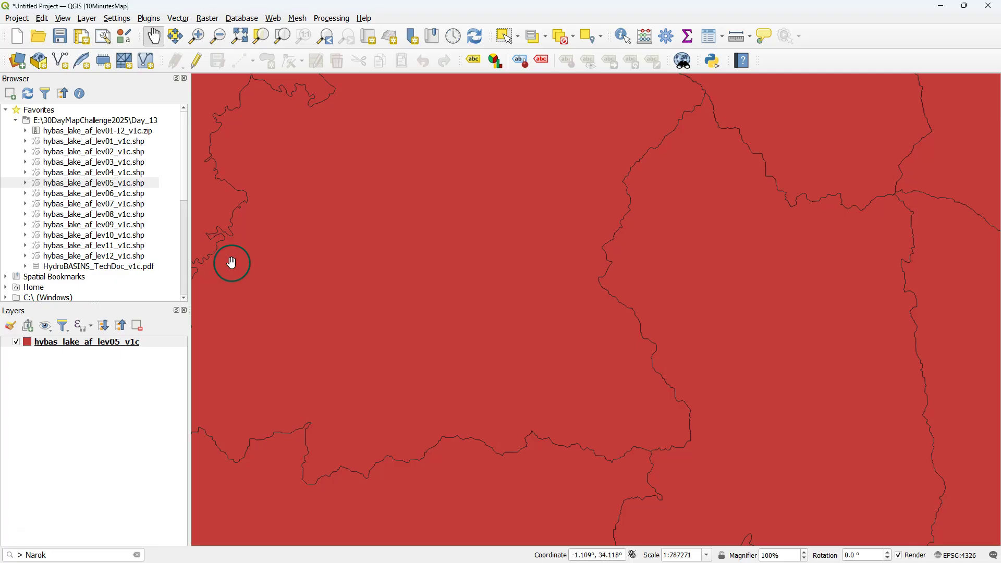
{"action": "left_click", "coordinate": [102, 195]}
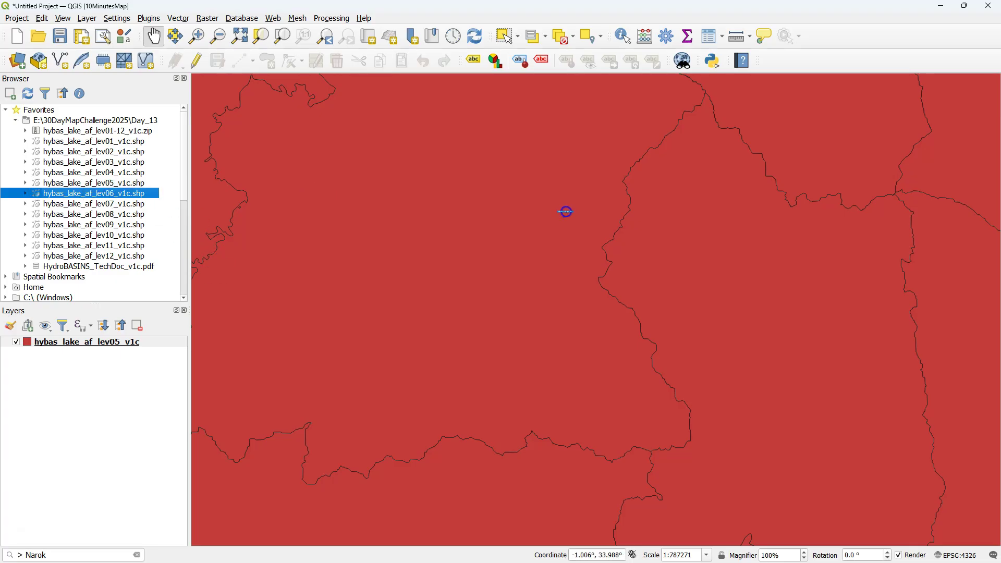
{"action": "left_click_drag", "start_coordinate": [510, 265], "coordinate": [537, 307]}
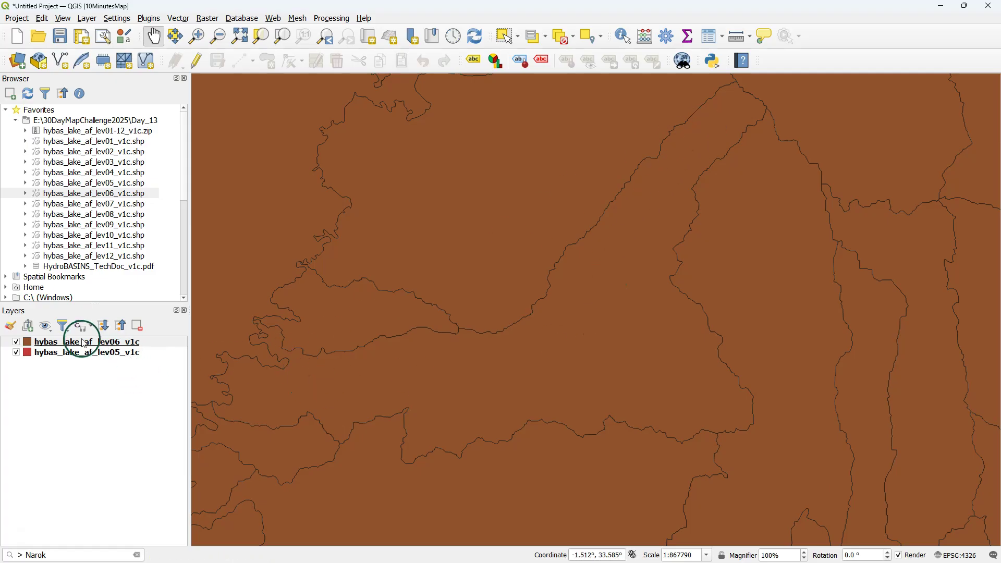
Step: Select the large basin and save only it to Mara.gpkg as layer 'Mara River Basin'
{"action": "left_click", "coordinate": [506, 36]}
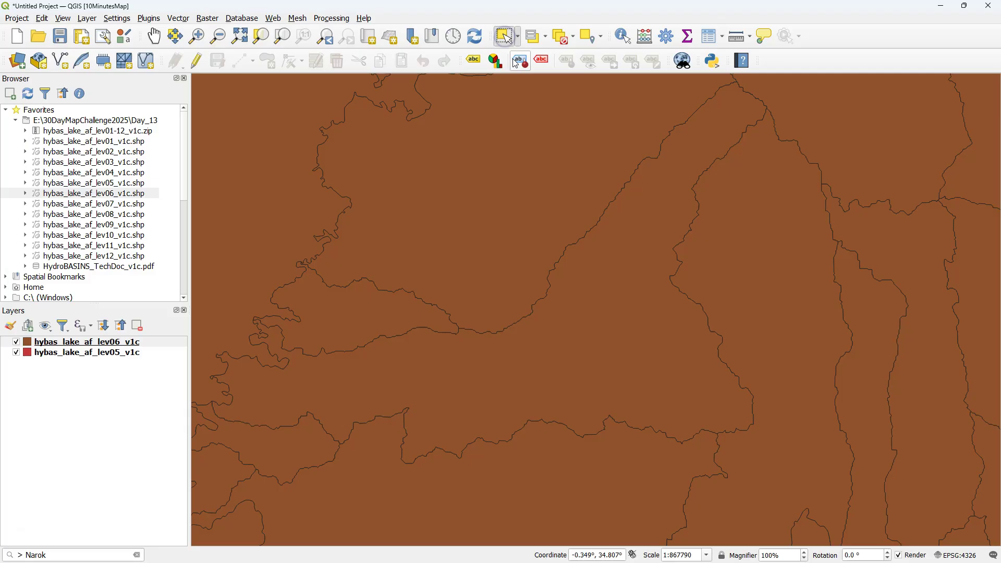
{"action": "left_click", "coordinate": [602, 317]}
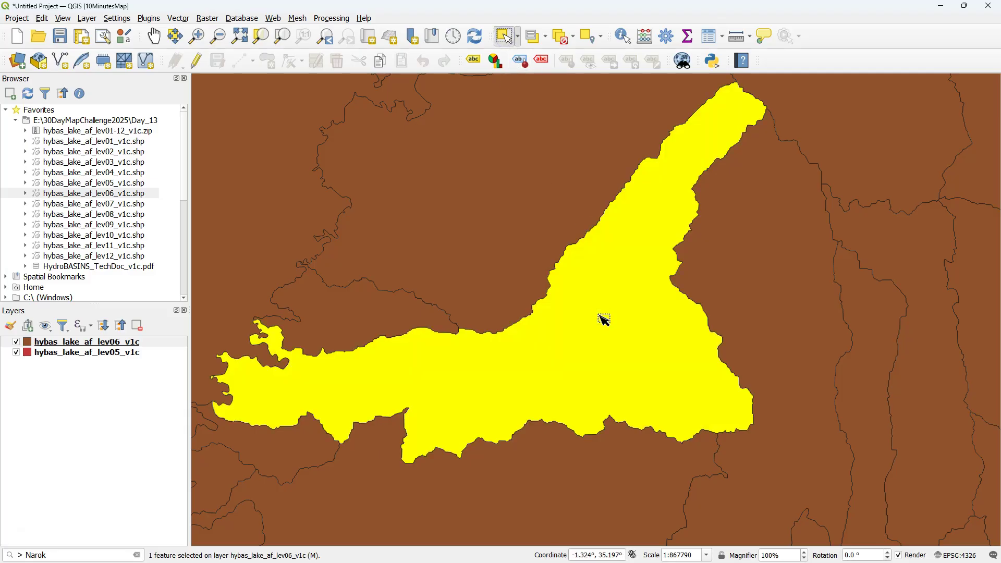
{"action": "right_click", "coordinate": [124, 343]}
{"action": "mouse_move", "coordinate": [183, 292]}
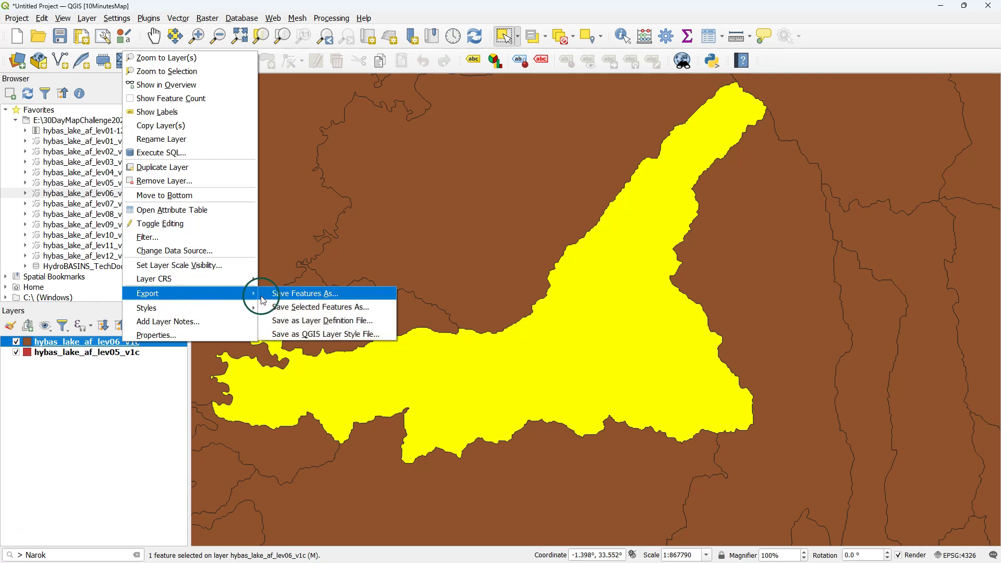
{"action": "left_click", "coordinate": [302, 308]}
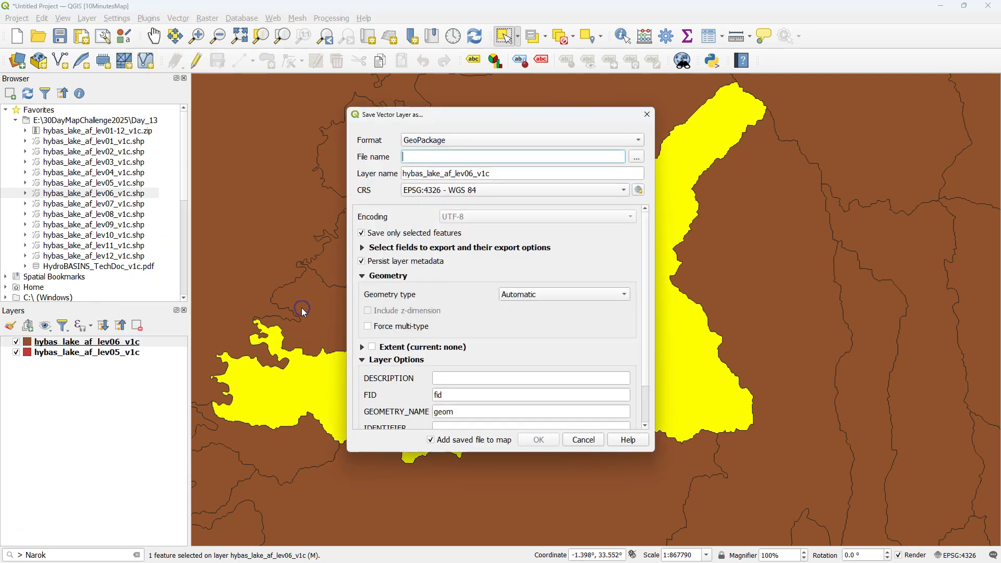
{"action": "left_click", "coordinate": [636, 157]}
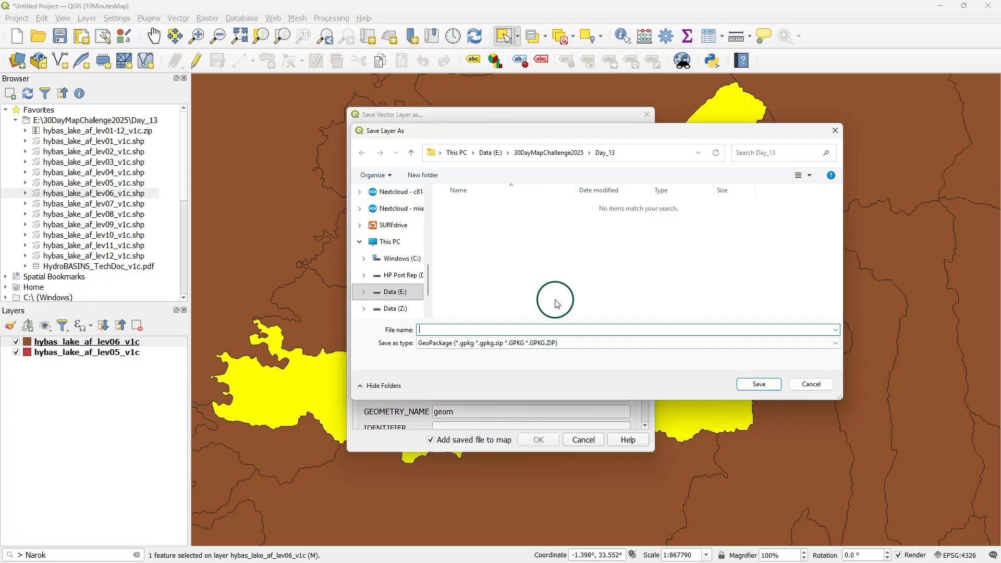
{"action": "left_click", "coordinate": [766, 385]}
{"action": "left_click", "coordinate": [481, 174]}
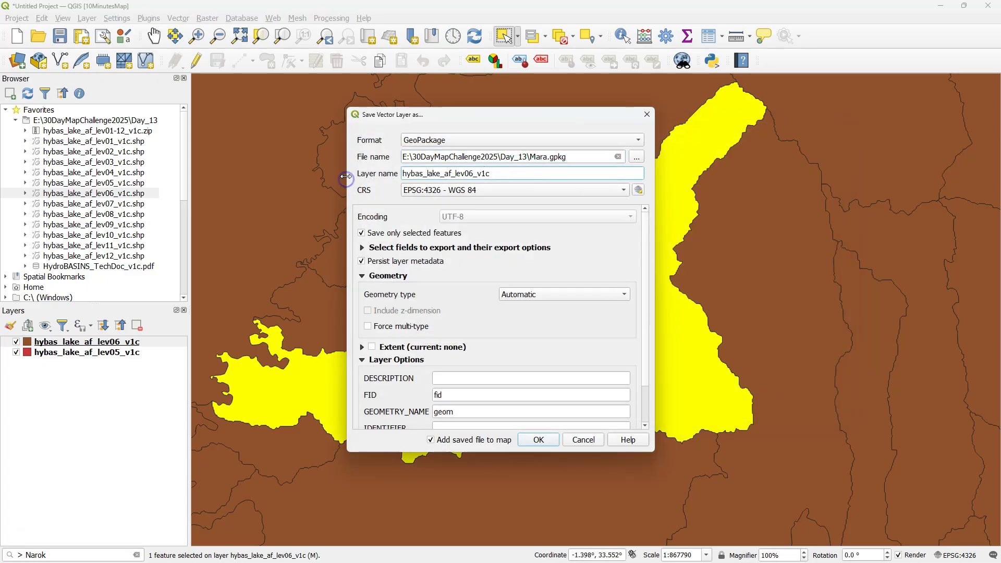
{"action": "double_click", "coordinate": [488, 173]}
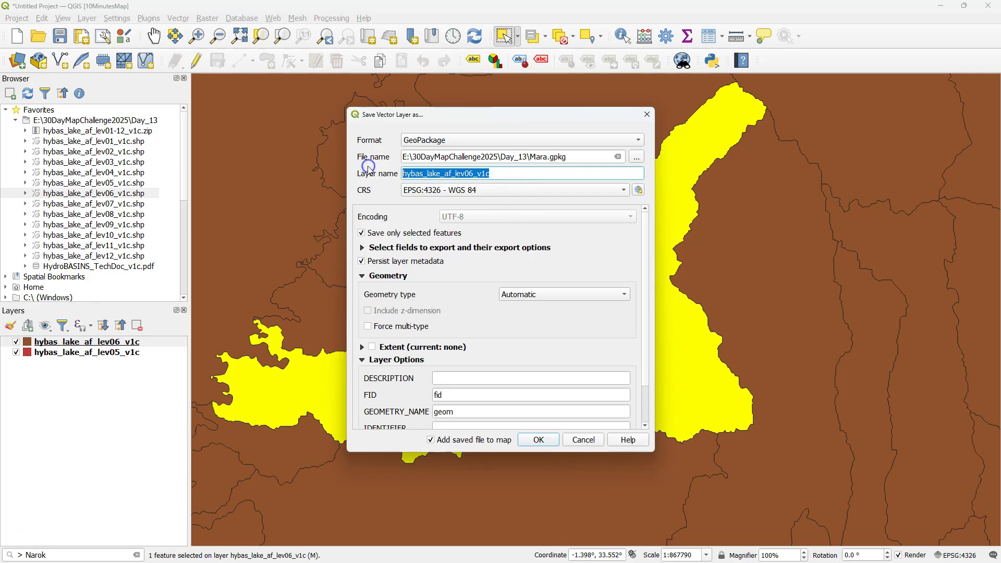
{"action": "type", "text": "Mara River Basin"}
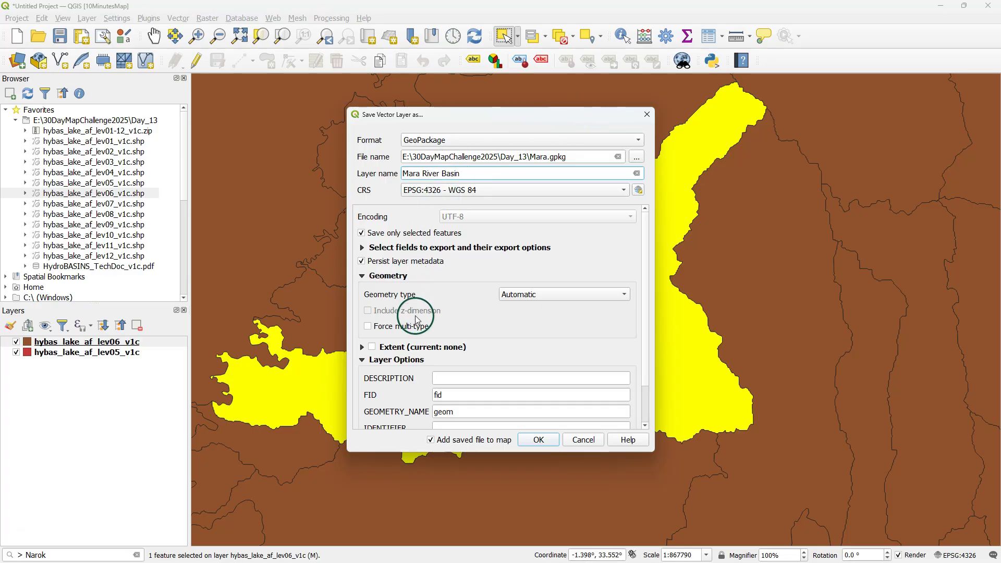
{"action": "left_click", "coordinate": [538, 439]}
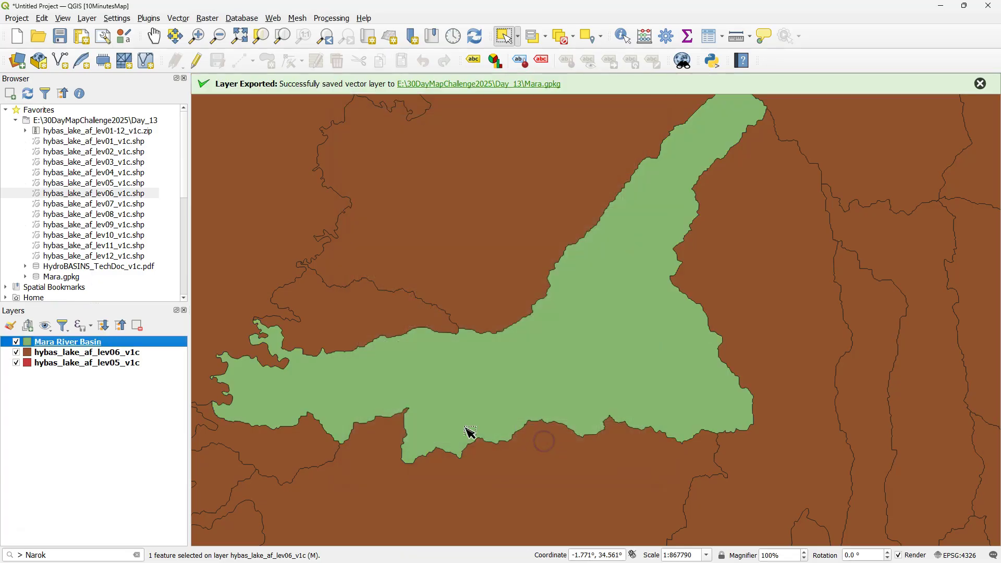
Step: Remove the hybas_lake_af_lev05_v1c and lev06_v1c layers from the project
{"action": "left_click", "coordinate": [101, 354]}
{"action": "left_click", "coordinate": [101, 364], "text": "shift"}
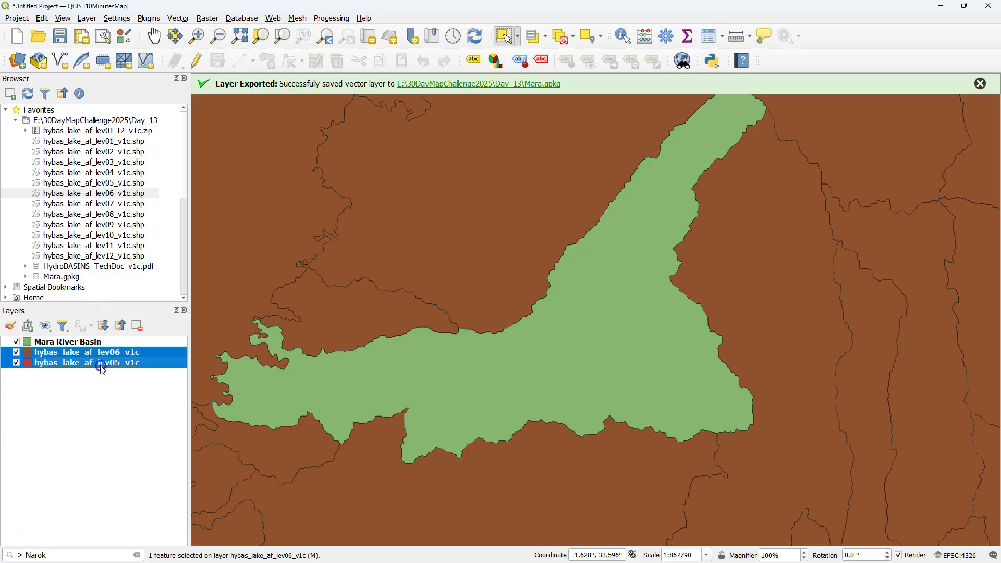
{"action": "right_click", "coordinate": [102, 370]}
{"action": "left_click", "coordinate": [167, 260]}
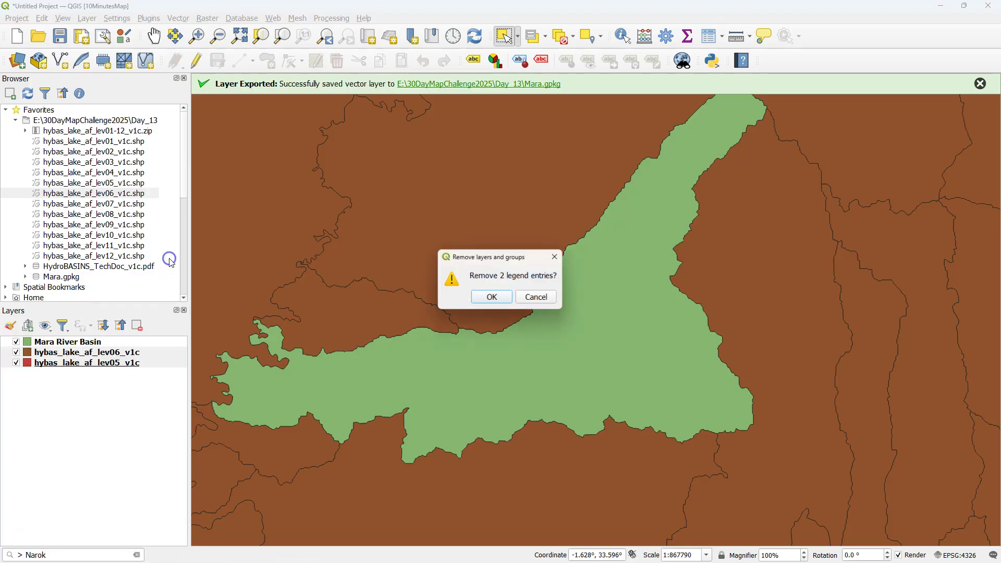
{"action": "left_click", "coordinate": [492, 297]}
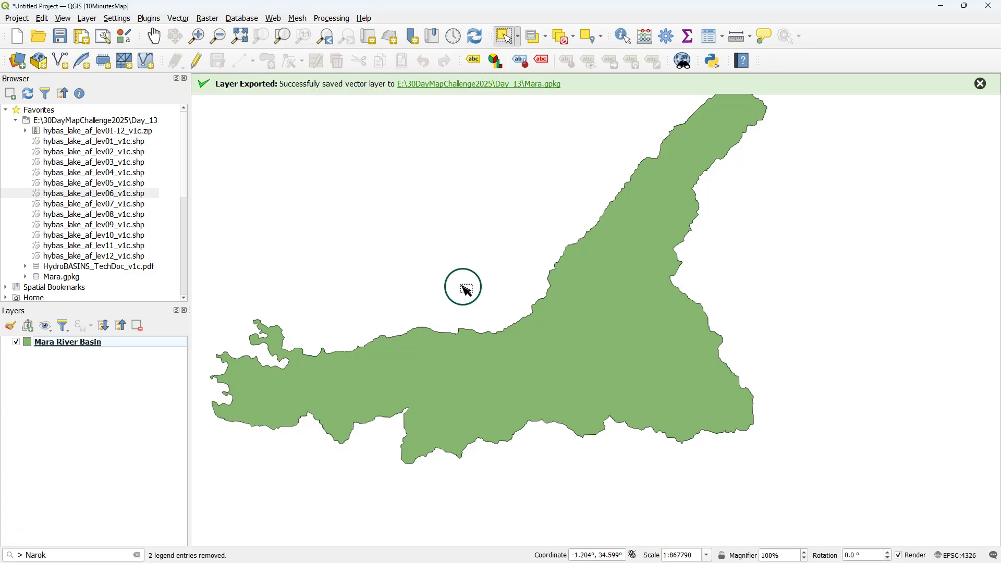
{"action": "left_click", "coordinate": [980, 83]}
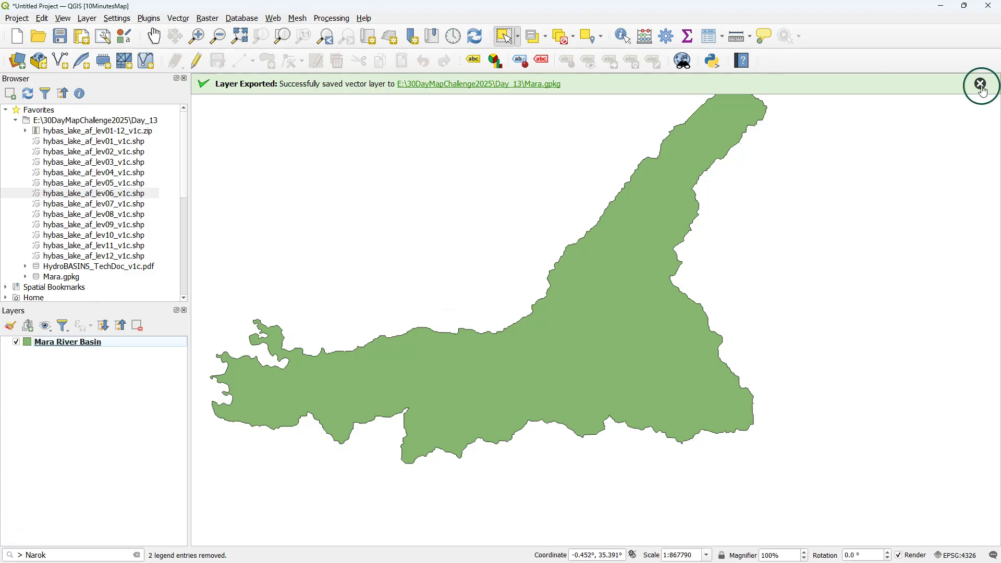
Step: Install the MapTiler plugin through the plugin manager
{"action": "left_click", "coordinate": [317, 166]}
{"action": "left_click", "coordinate": [149, 18]}
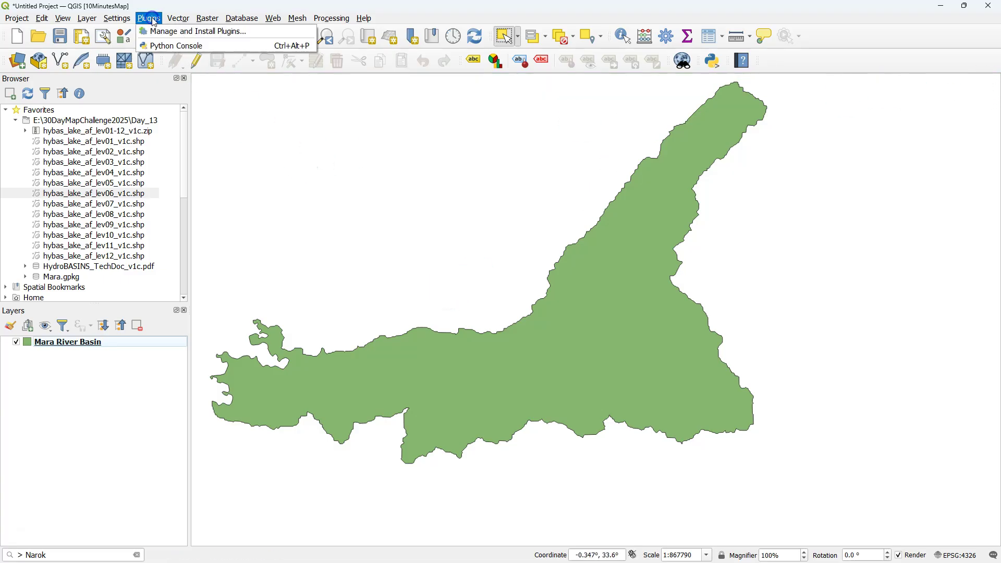
{"action": "left_click", "coordinate": [166, 27]}
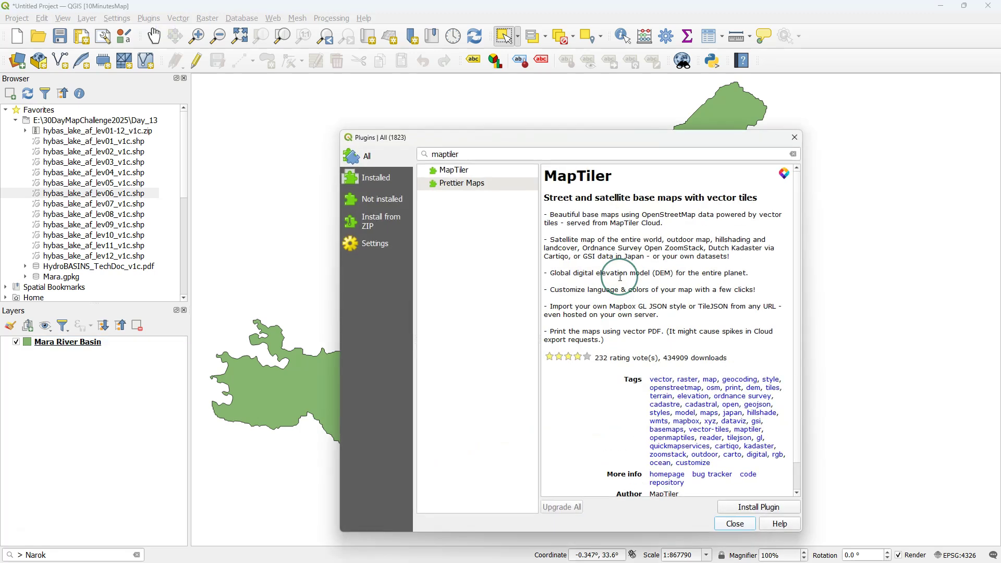
{"action": "left_click", "coordinate": [457, 170]}
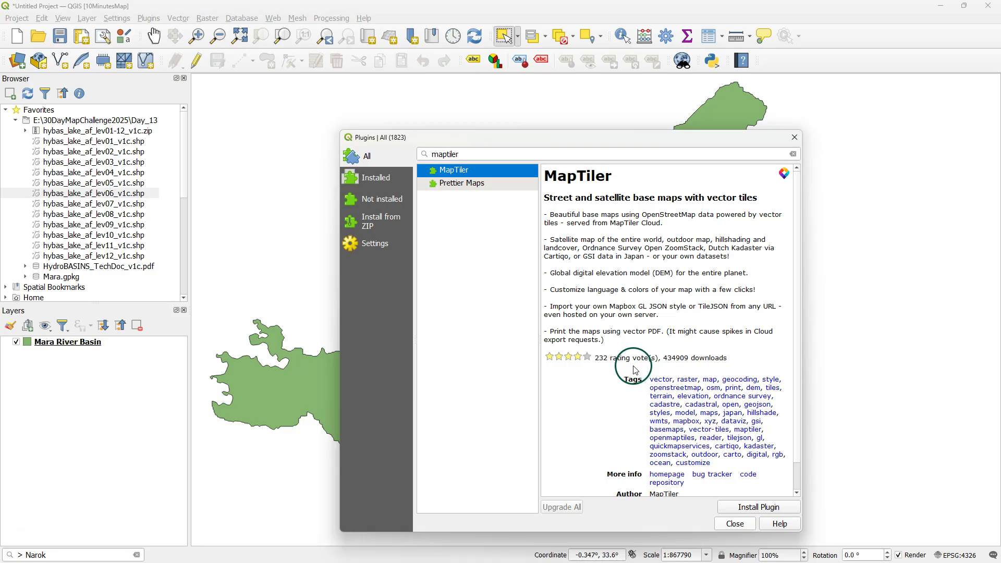
{"action": "left_click", "coordinate": [760, 508]}
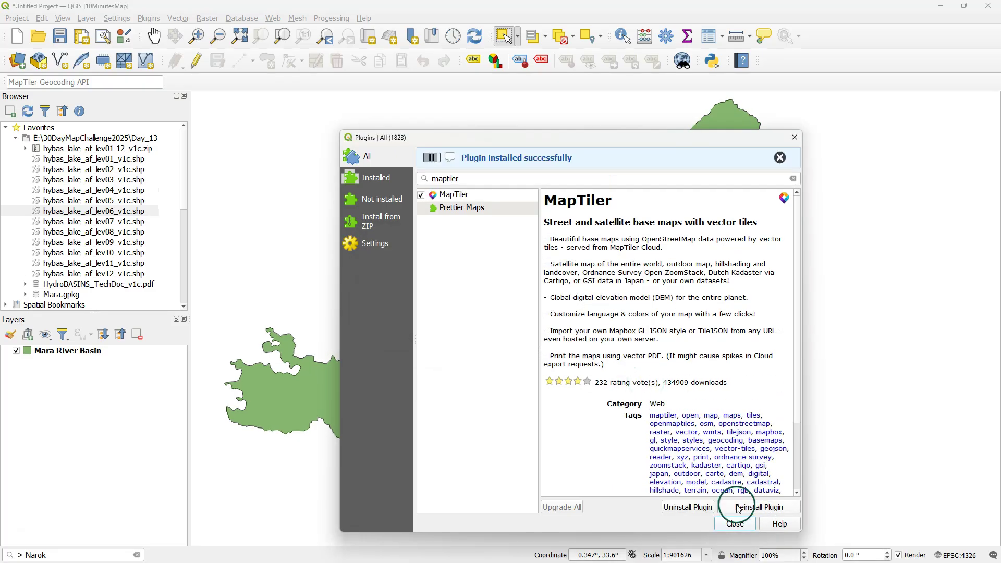
{"action": "left_click", "coordinate": [737, 524]}
Step: Expand MapTiler in the Browser panel to list its basemap styles
{"action": "left_click", "coordinate": [5, 127]}
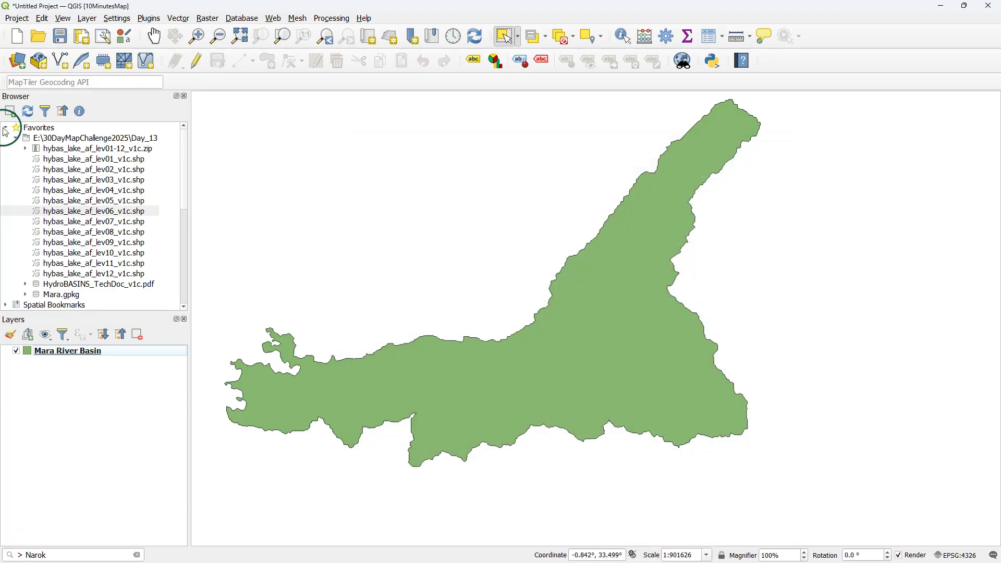
{"action": "scroll", "coordinate": [35, 193], "scroll_direction": "down", "scroll_amount": 2}
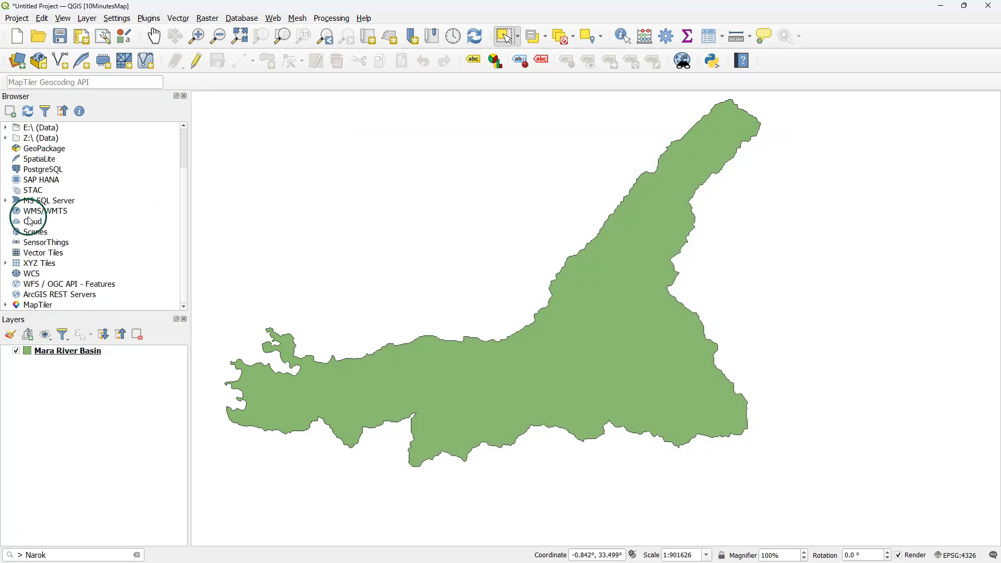
{"action": "left_click", "coordinate": [5, 306]}
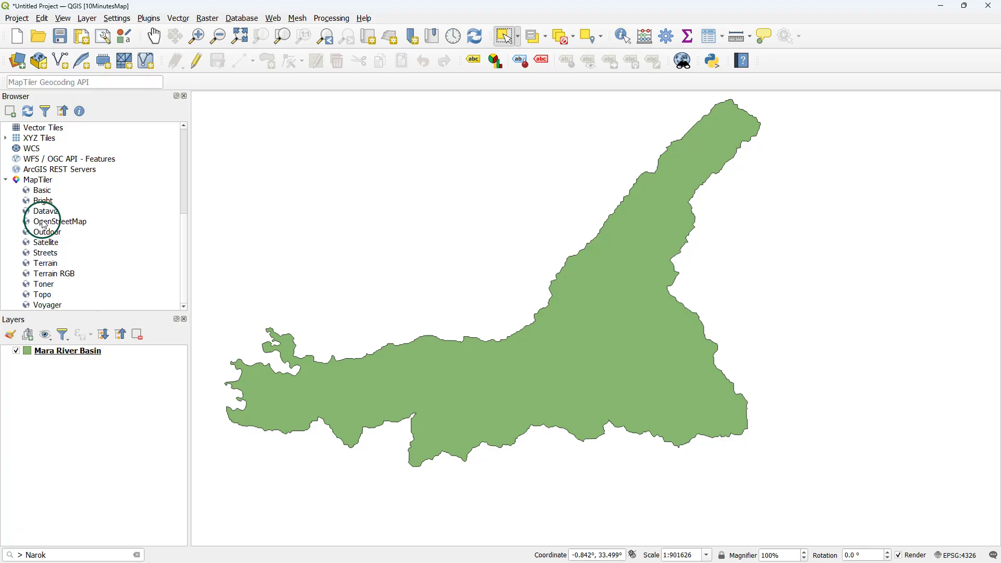
Step: Confirm the MapTiler account token settings
{"action": "right_click", "coordinate": [43, 182]}
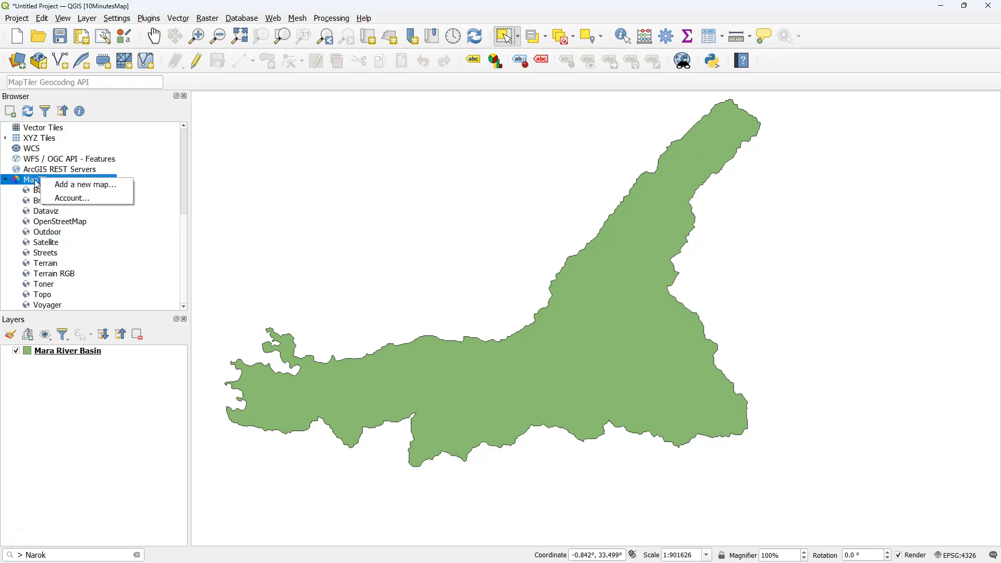
{"action": "left_click", "coordinate": [92, 198]}
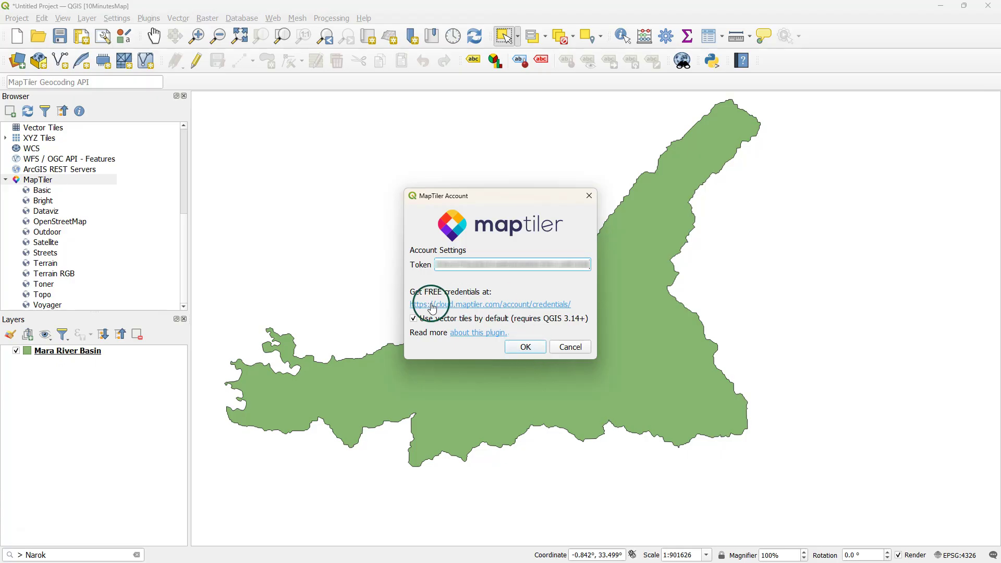
{"action": "left_click", "coordinate": [528, 349]}
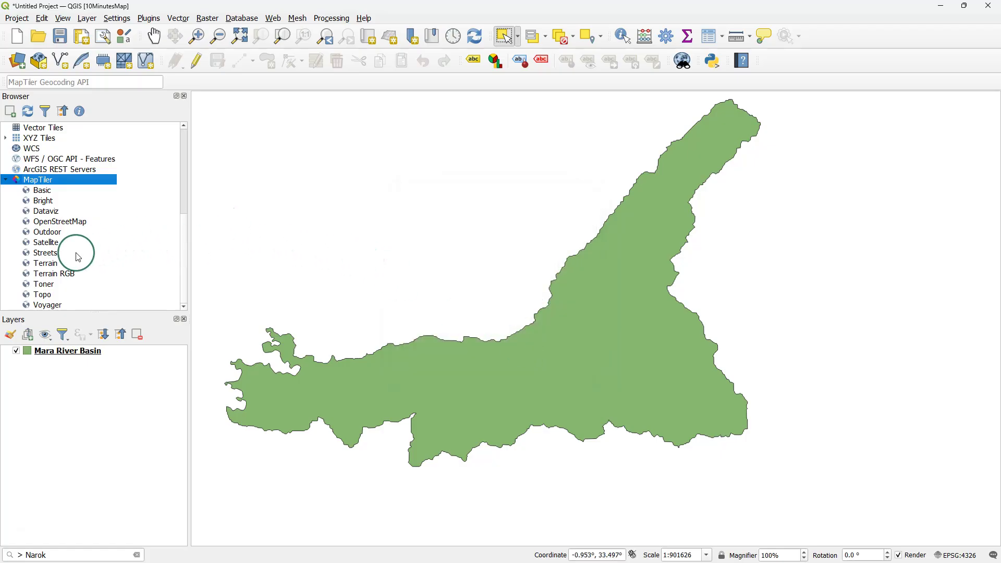
Step: Add the MapTiler Topo basemap to the map beneath the basin layer
{"action": "left_click", "coordinate": [45, 297]}
{"action": "right_click", "coordinate": [45, 297]}
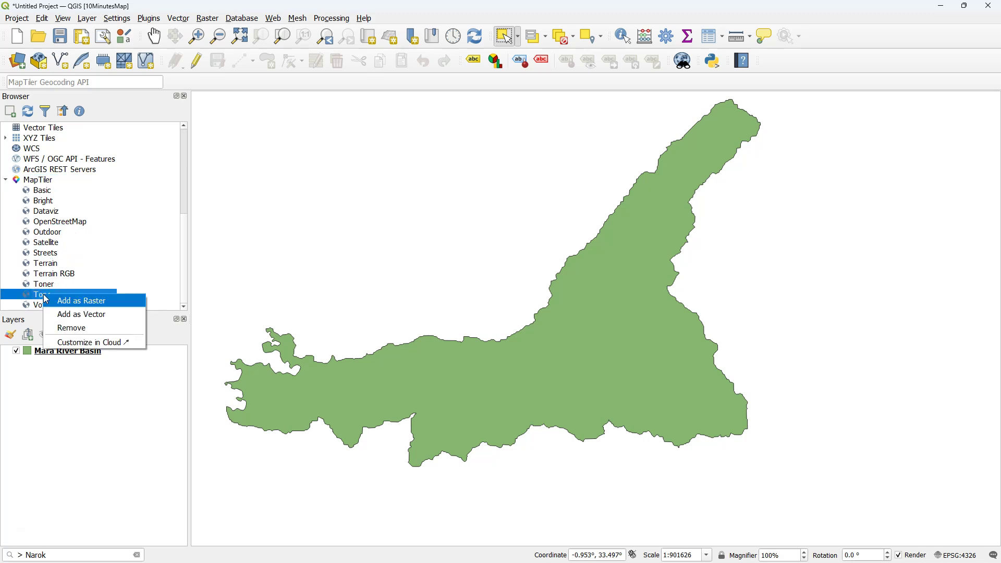
{"action": "left_click", "coordinate": [67, 315]}
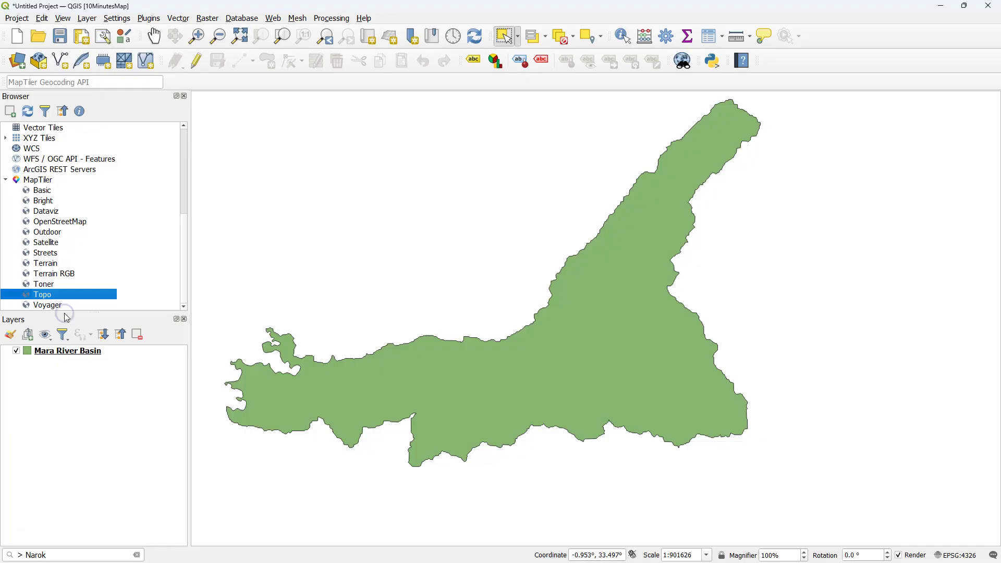
{"action": "left_click", "coordinate": [156, 217]}
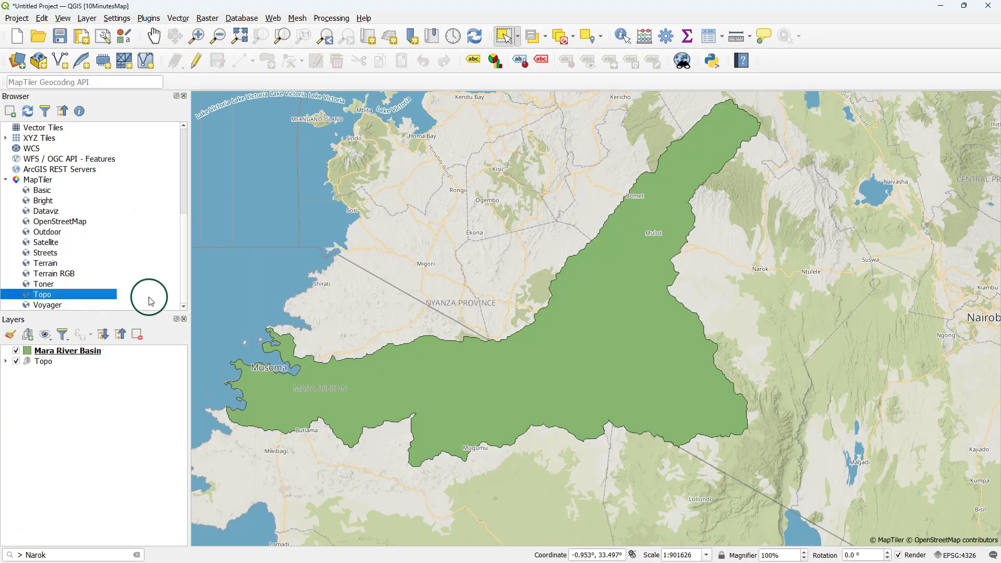
Step: Switch the Mara River Basin style to an inverted polygon with a Shapeburst fill
{"action": "left_click", "coordinate": [59, 354]}
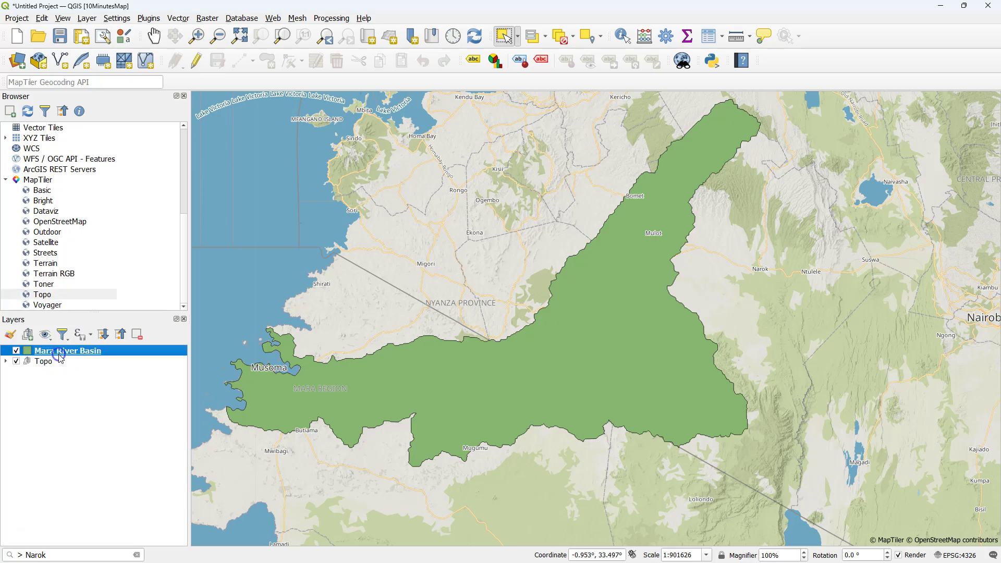
{"action": "left_click", "coordinate": [10, 335]}
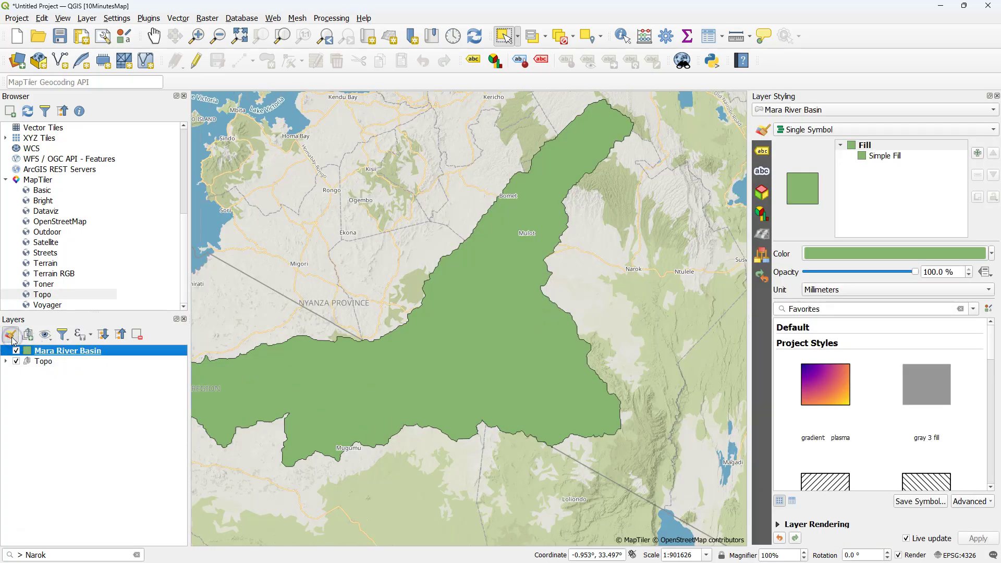
{"action": "left_click", "coordinate": [886, 156]}
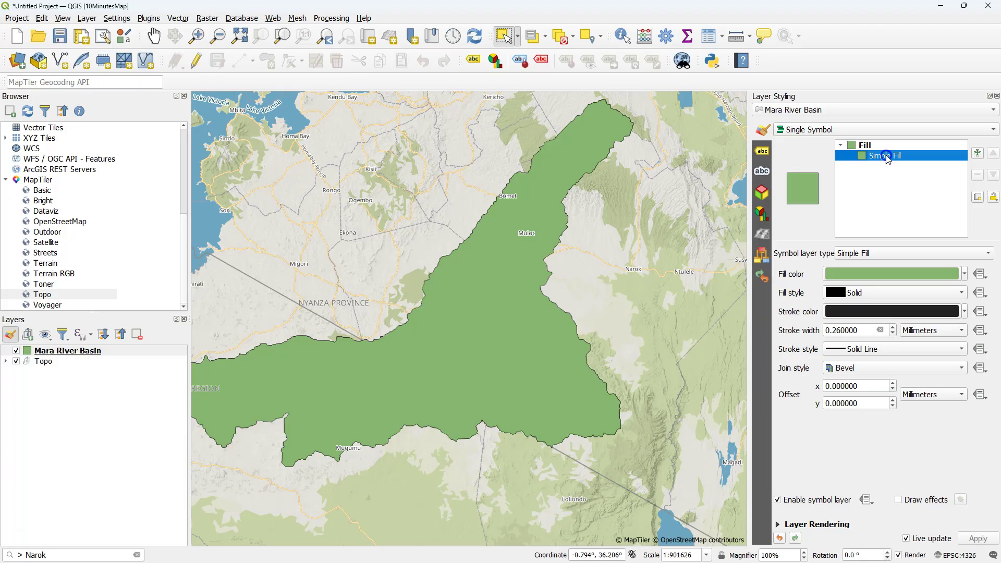
{"action": "left_click", "coordinate": [872, 146]}
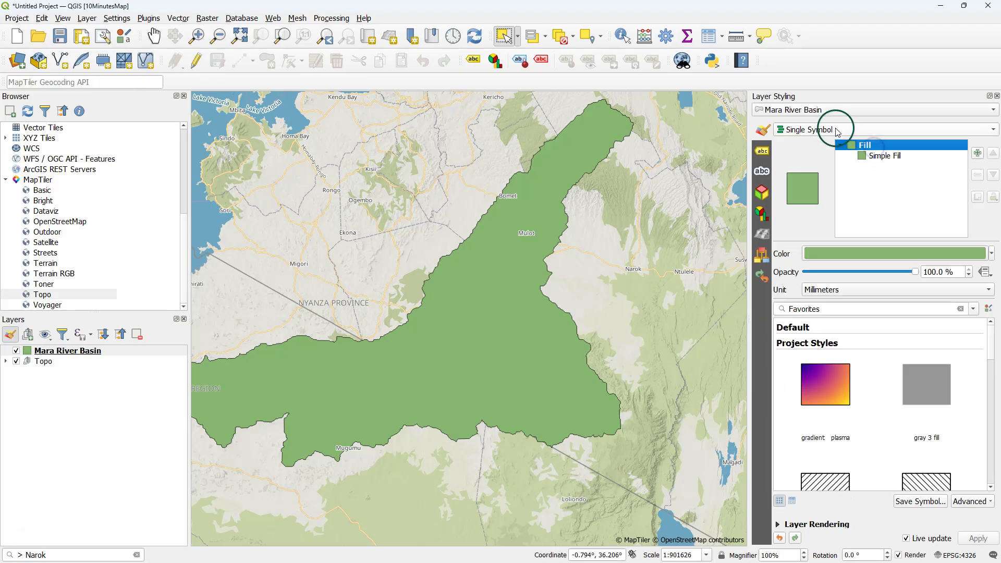
{"action": "left_click", "coordinate": [835, 129]}
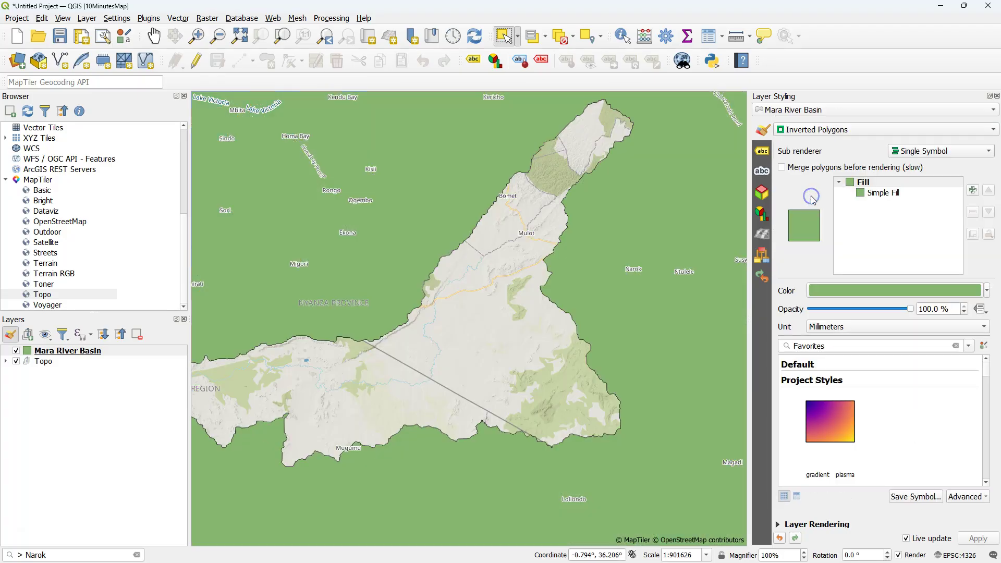
{"action": "left_click", "coordinate": [889, 193]}
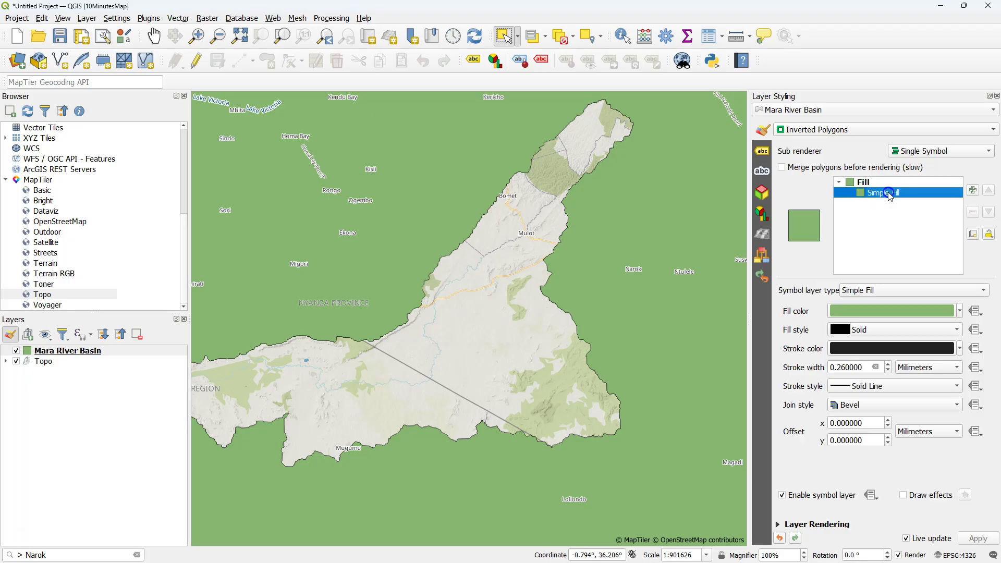
{"action": "left_click", "coordinate": [894, 293]}
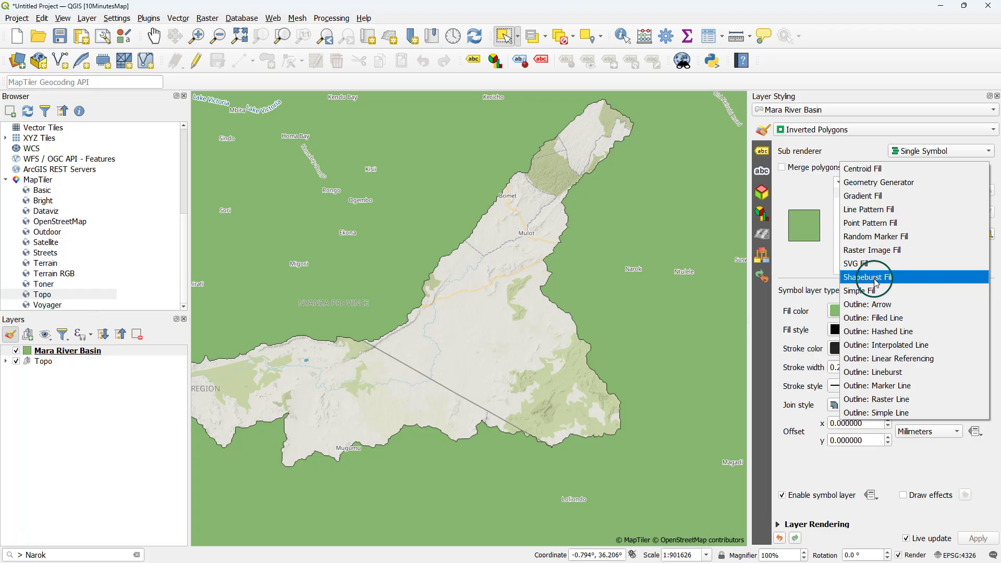
{"action": "left_click", "coordinate": [882, 277]}
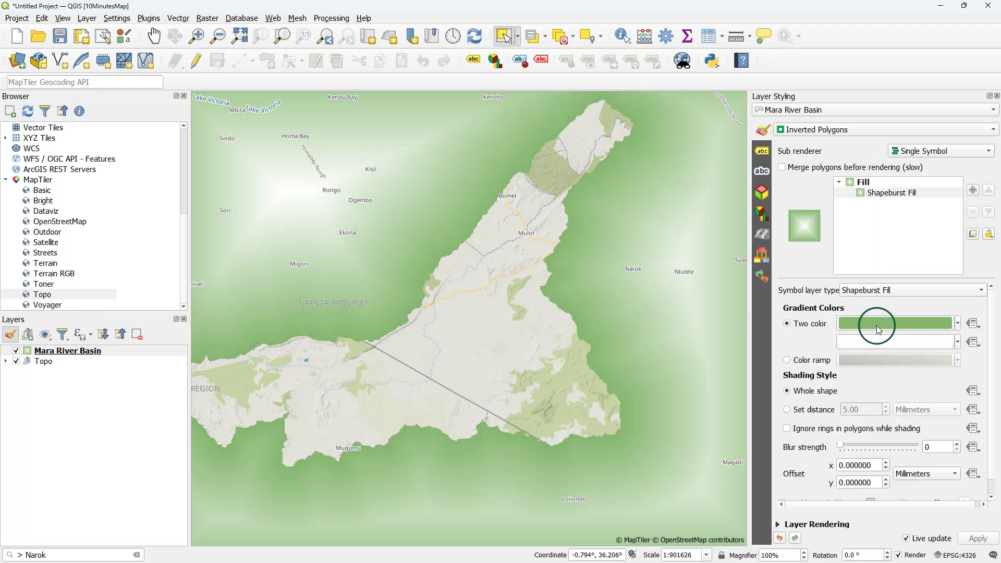
Step: Set gradient colour 1 to RGB 119,119,119 and colour 2 opacity to 70%
{"action": "left_click", "coordinate": [881, 326]}
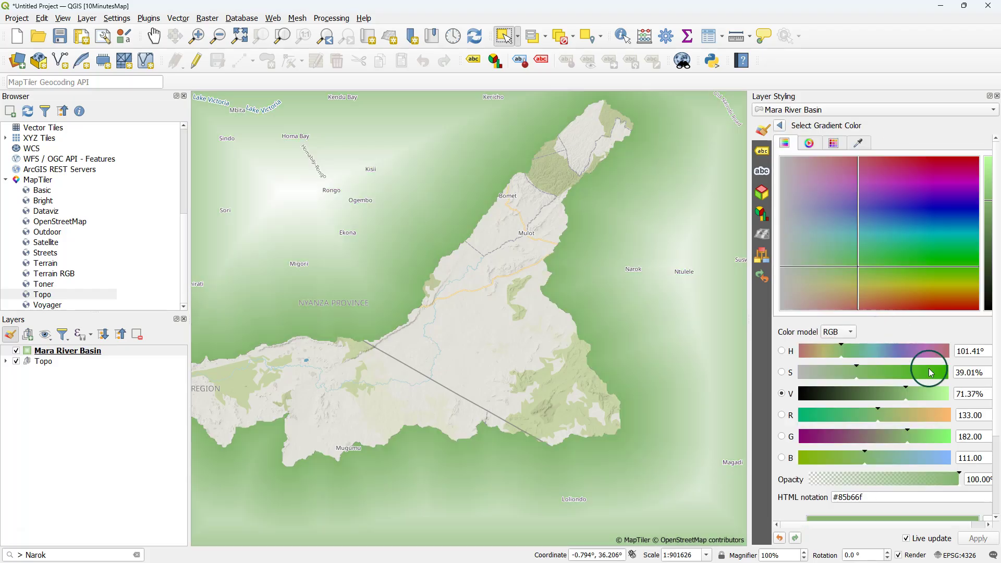
{"action": "double_click", "coordinate": [971, 415]}
{"action": "type", "text": "119"}
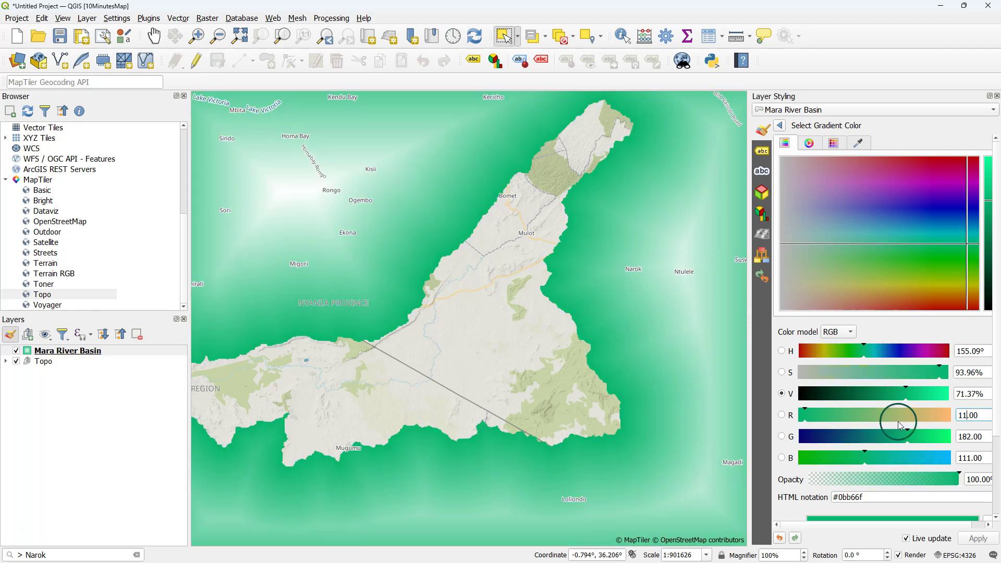
{"action": "key", "text": "Tab"}
{"action": "type", "text": "119"}
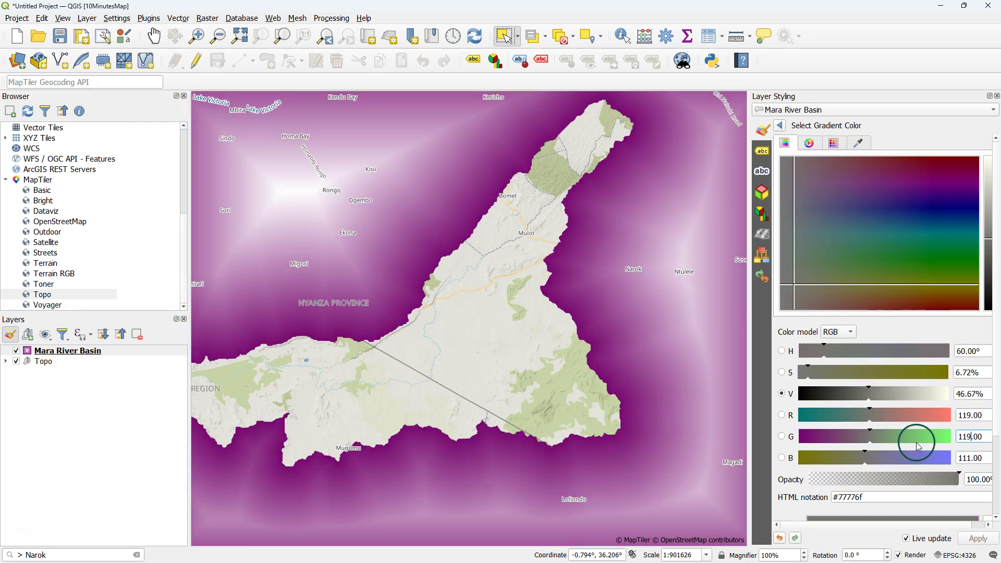
{"action": "type", "text": "119"}
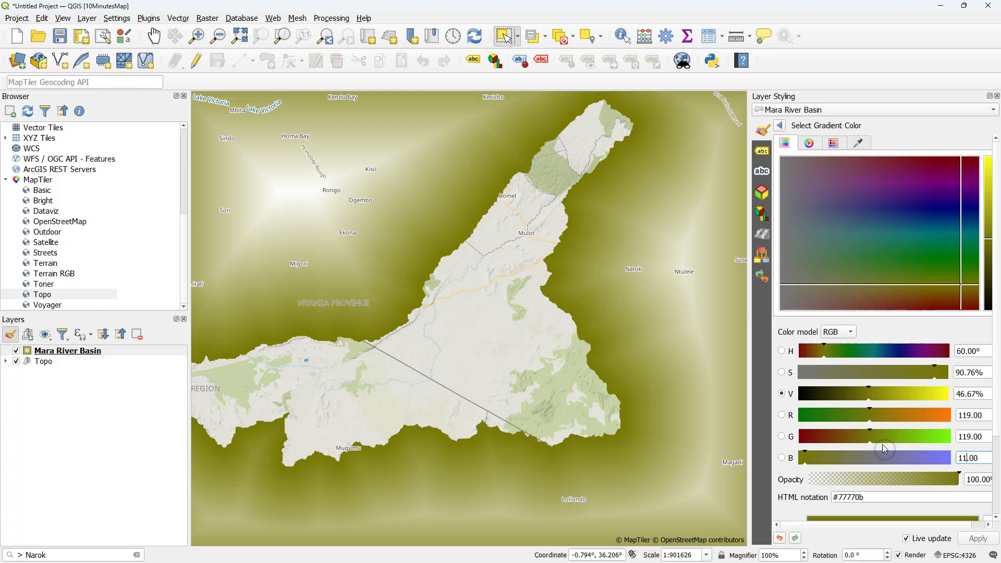
{"action": "left_click", "coordinate": [780, 125]}
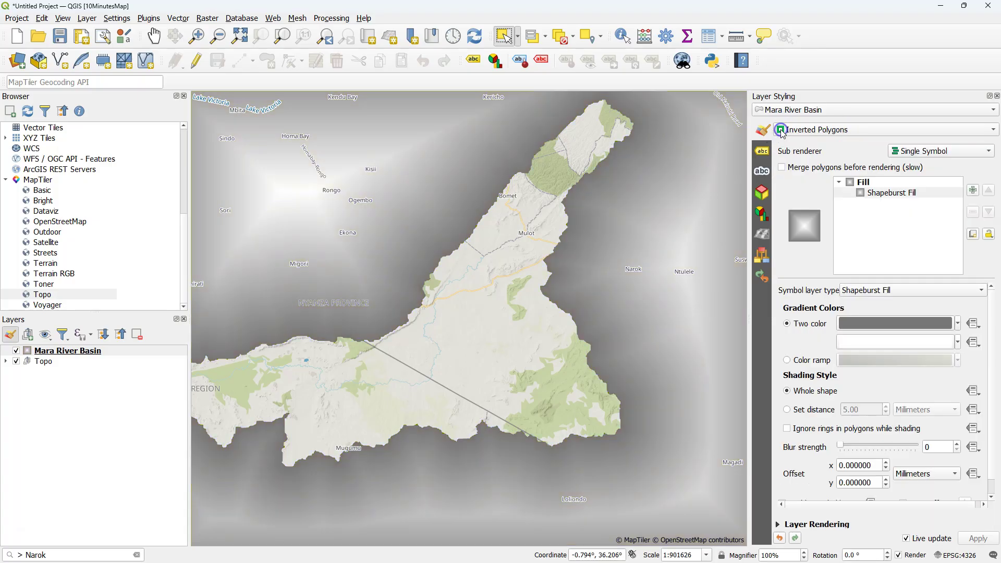
{"action": "left_click", "coordinate": [872, 342]}
{"action": "left_click", "coordinate": [979, 479]}
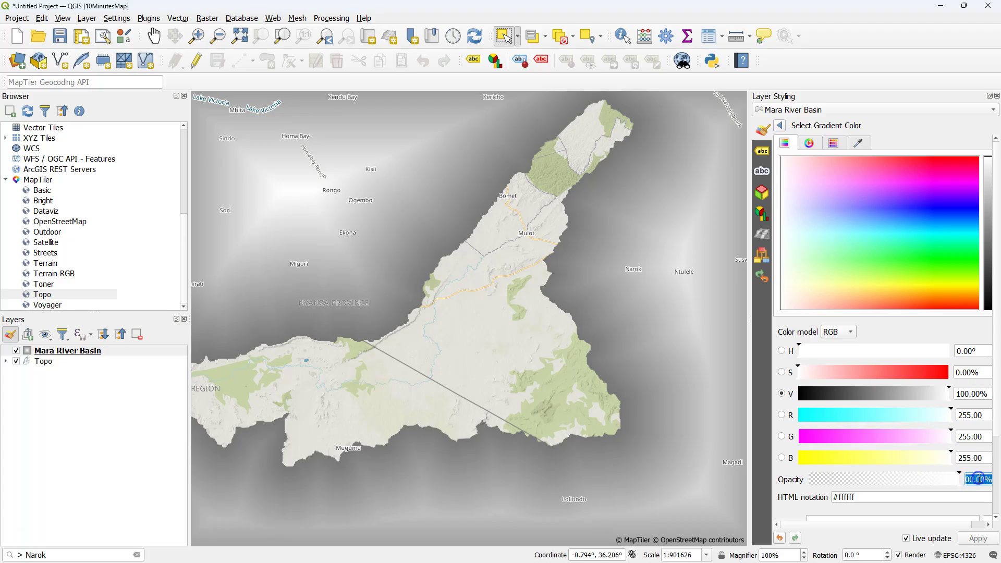
{"action": "type", "text": "70"}
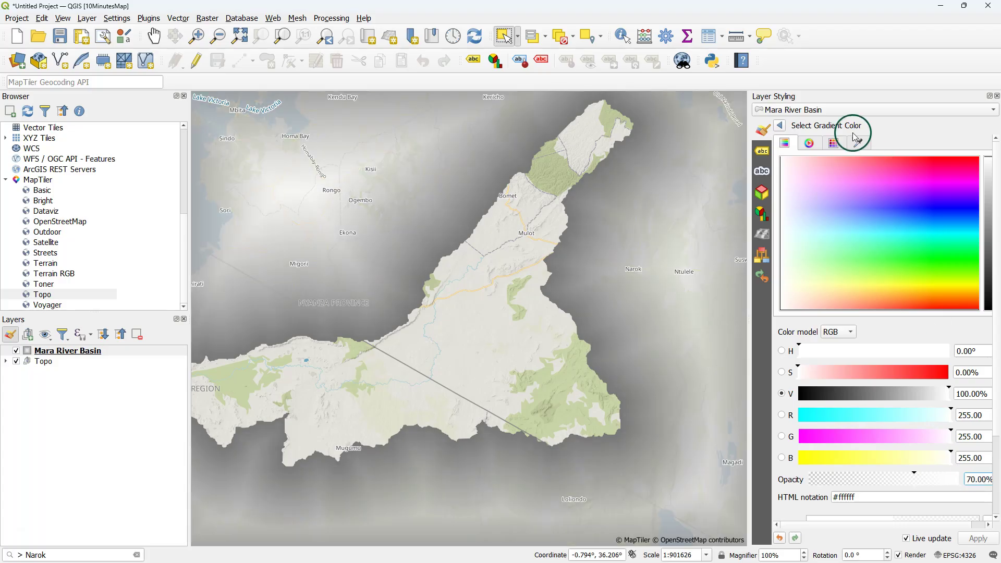
{"action": "left_click", "coordinate": [782, 127]}
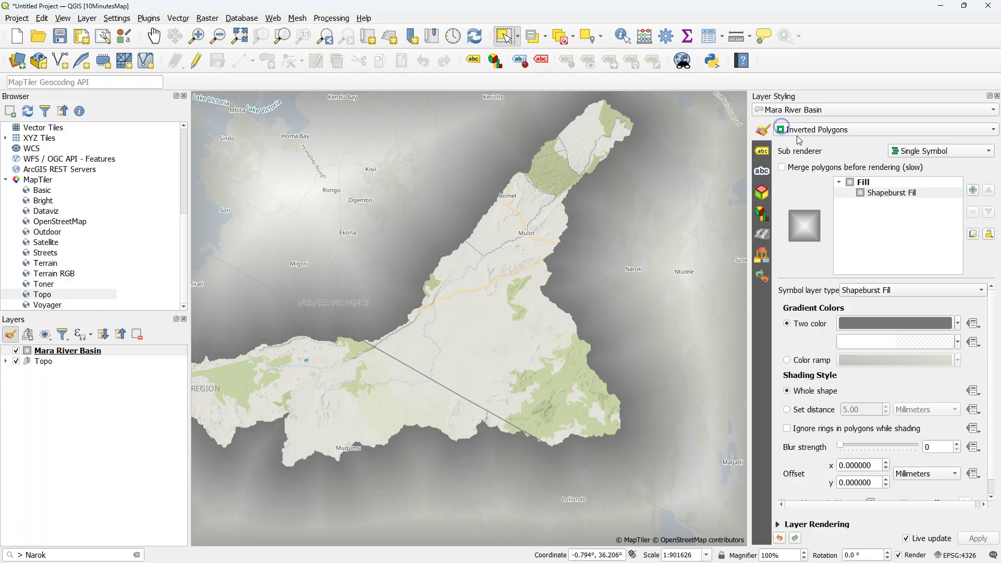
Step: Limit the shading to a 4 mm distance from edges and blur it to strength 10
{"action": "left_click", "coordinate": [788, 411]}
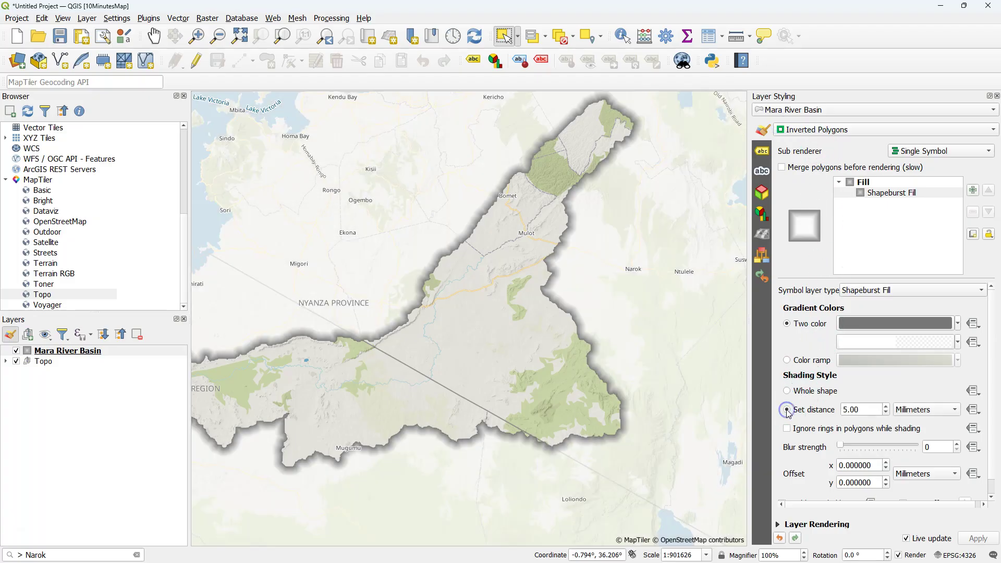
{"action": "left_click", "coordinate": [886, 414]}
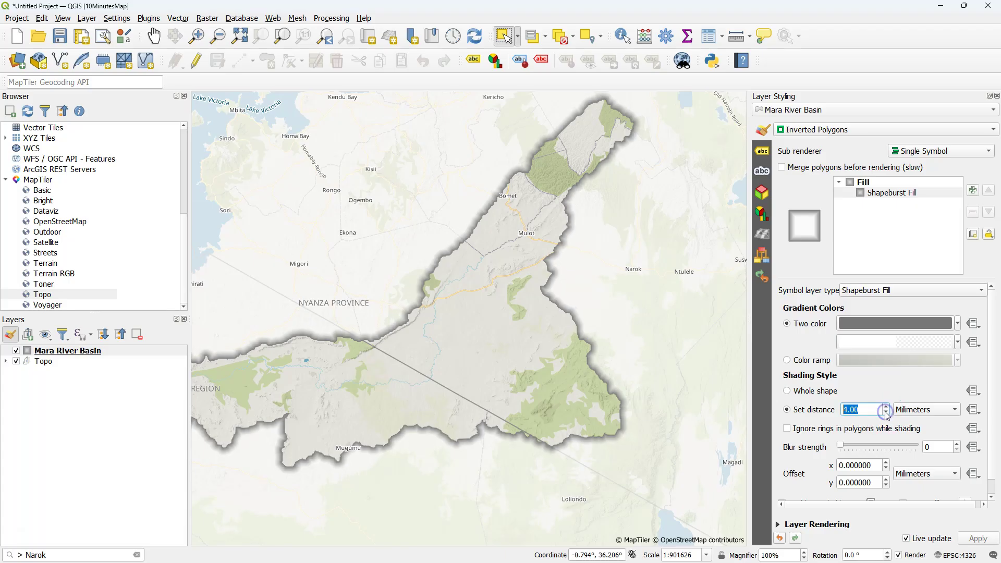
{"action": "left_click_drag", "start_coordinate": [841, 447], "coordinate": [858, 449]}
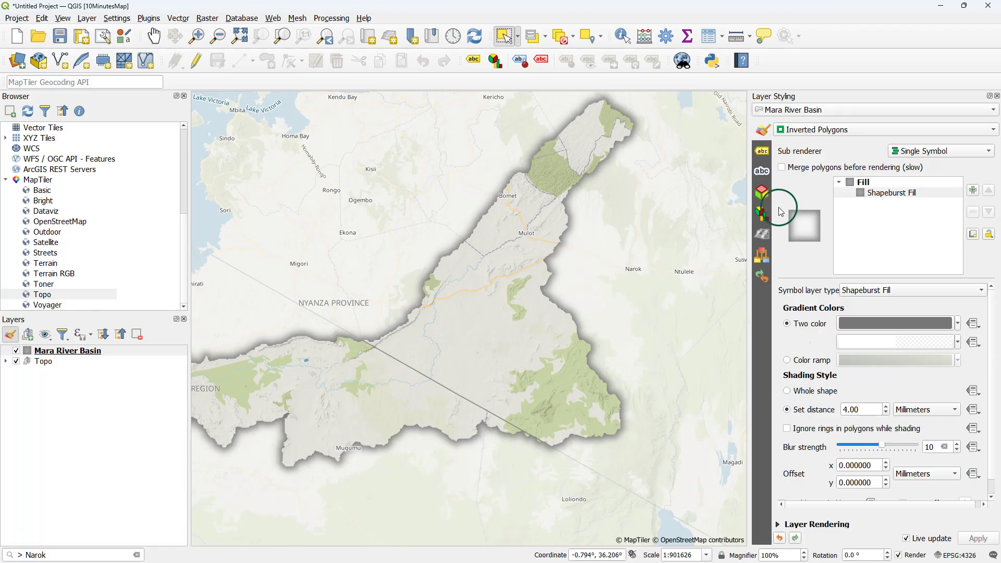
Step: Add a 0.26 mm black simple line outline above the glow and zoom to the basin
{"action": "left_click", "coordinate": [974, 191]}
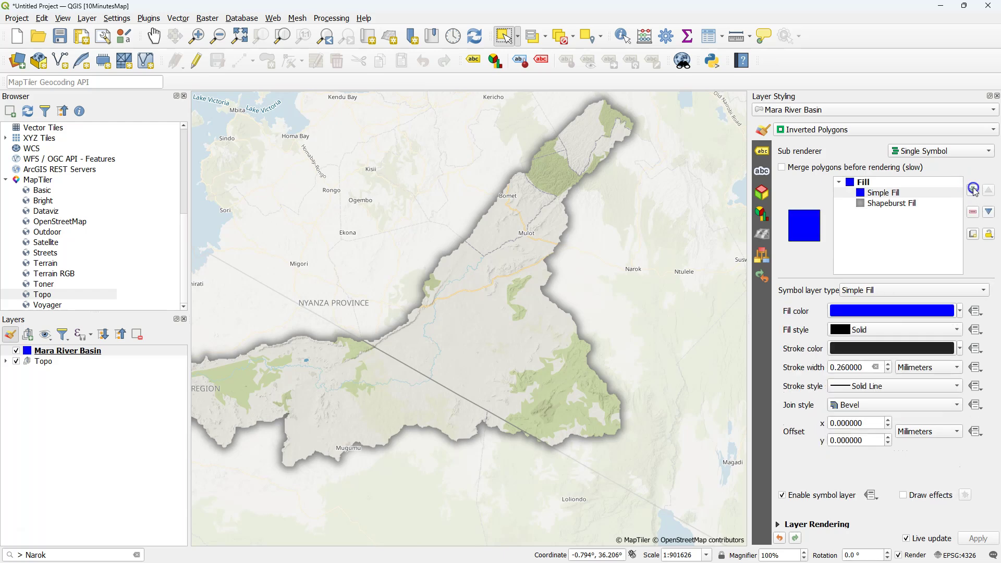
{"action": "left_click", "coordinate": [892, 192]}
{"action": "left_click", "coordinate": [862, 291]}
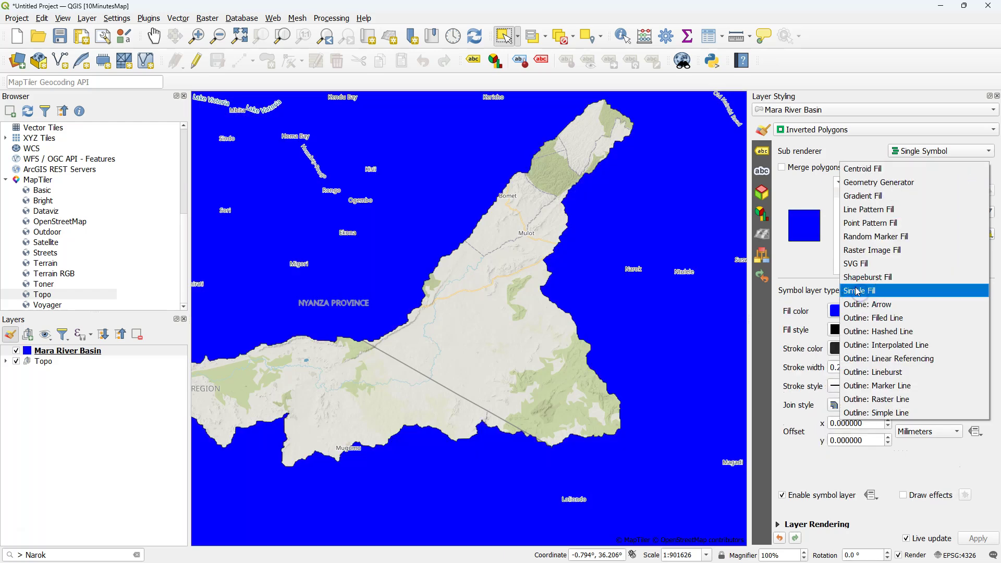
{"action": "left_click", "coordinate": [905, 414]}
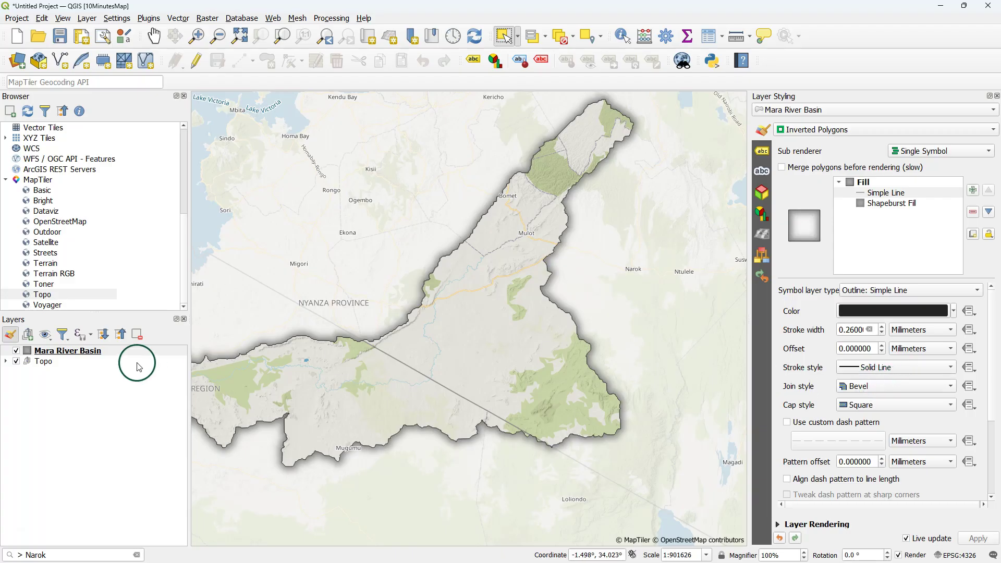
{"action": "right_click", "coordinate": [96, 352]}
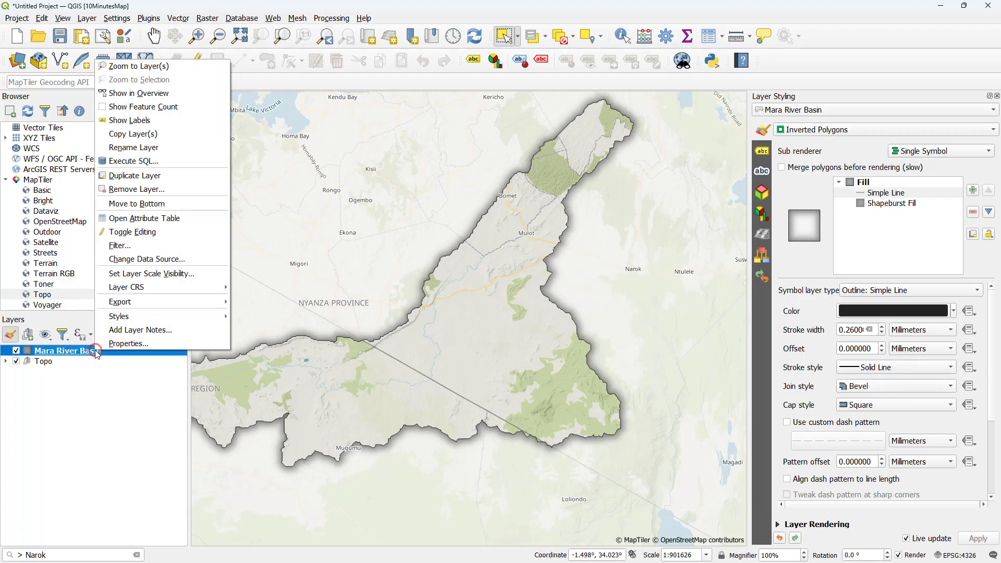
{"action": "left_click", "coordinate": [139, 66]}
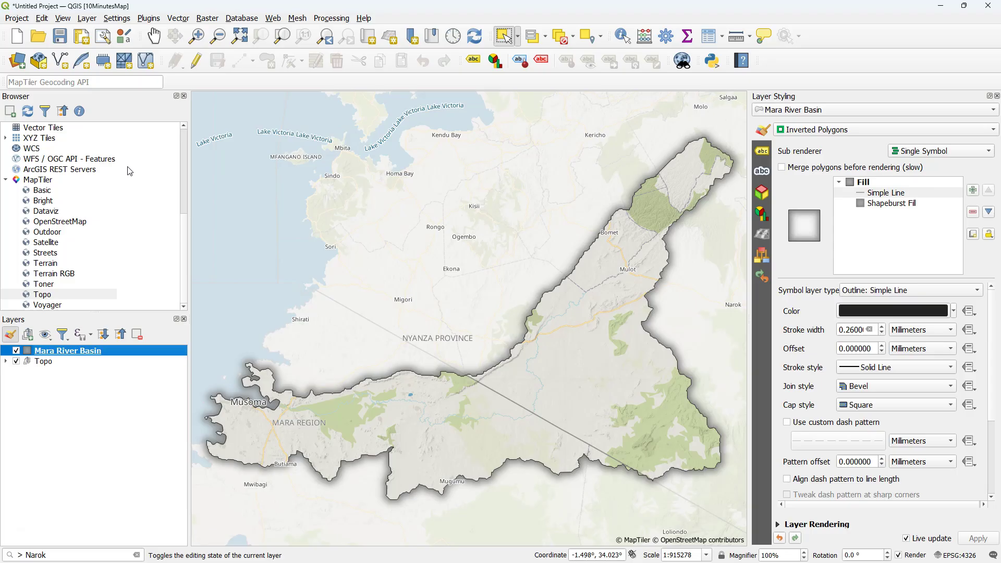
Step: Expand Topo, toggle background and MapTiler Planet v3 off and on, then show Planet v3's label rules
{"action": "left_click", "coordinate": [6, 361]}
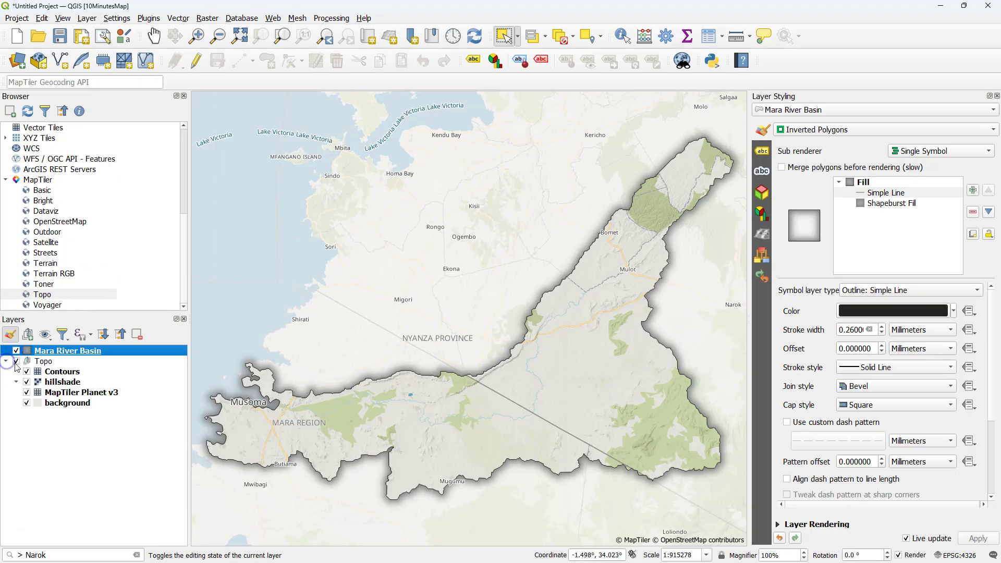
{"action": "left_click", "coordinate": [27, 403]}
{"action": "left_click", "coordinate": [27, 404]}
{"action": "left_click", "coordinate": [27, 393]}
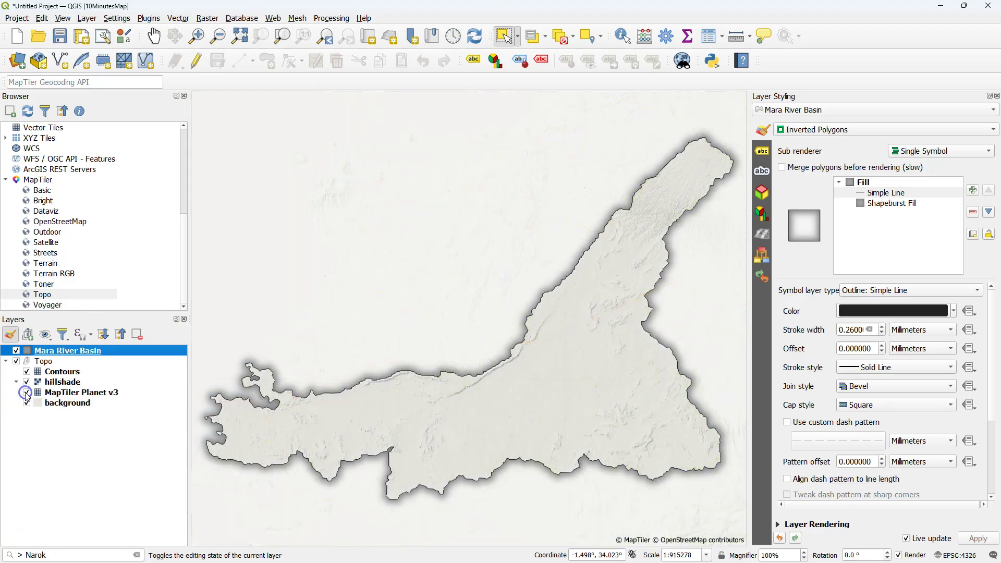
{"action": "left_click", "coordinate": [26, 393]}
{"action": "left_click", "coordinate": [53, 395]}
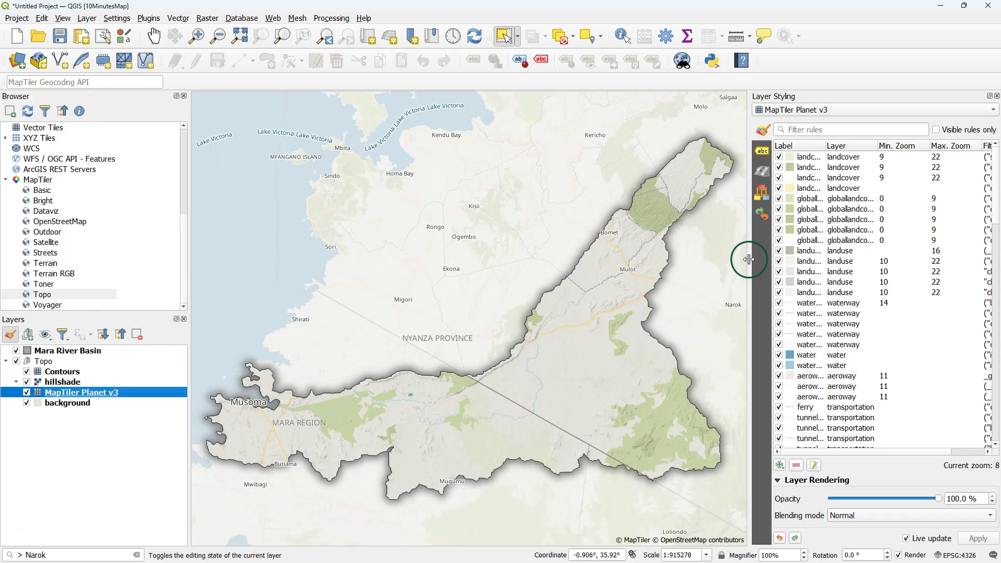
{"action": "left_click", "coordinate": [763, 152]}
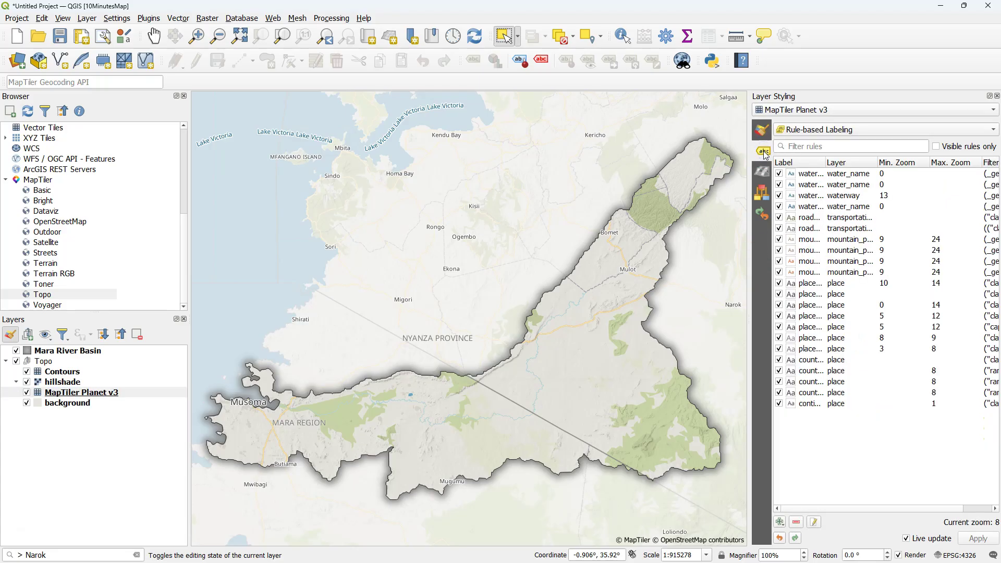
Step: Save the project as 'Mara' inside the Day_13 Mara.gpkg GeoPackage, then start a new print layout
{"action": "left_click", "coordinate": [21, 23]}
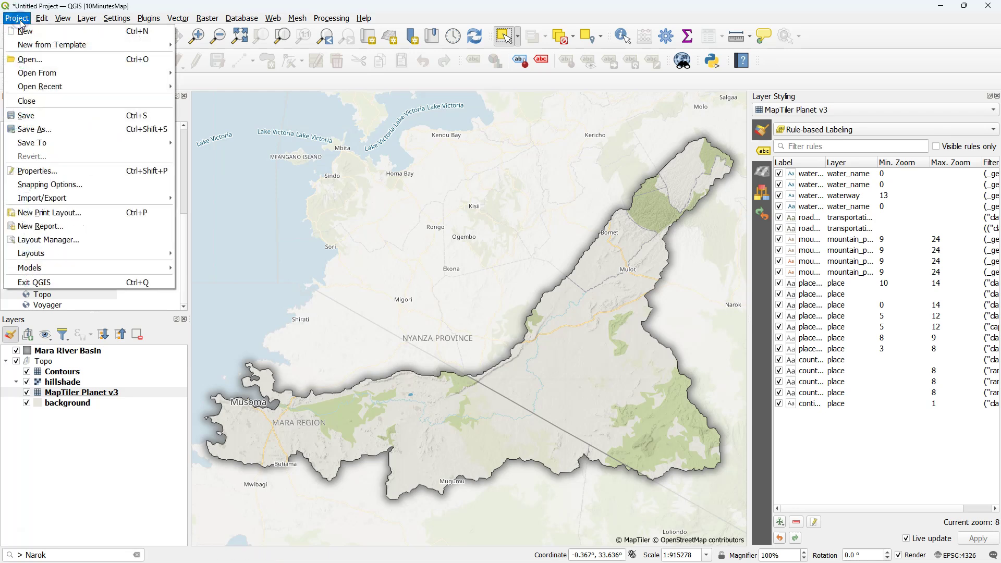
{"action": "mouse_move", "coordinate": [31, 146]}
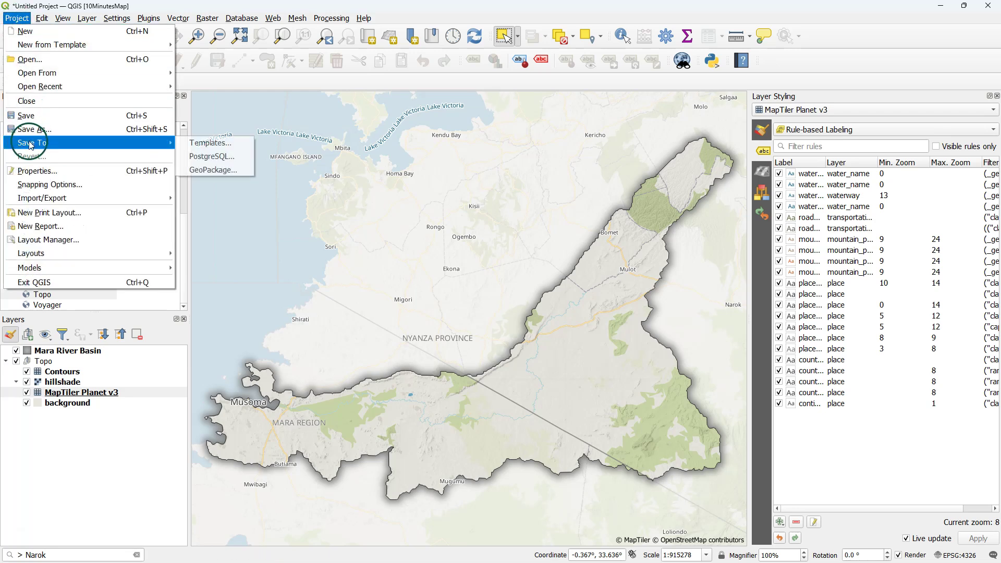
{"action": "left_click", "coordinate": [220, 170]}
{"action": "left_click", "coordinate": [620, 261]}
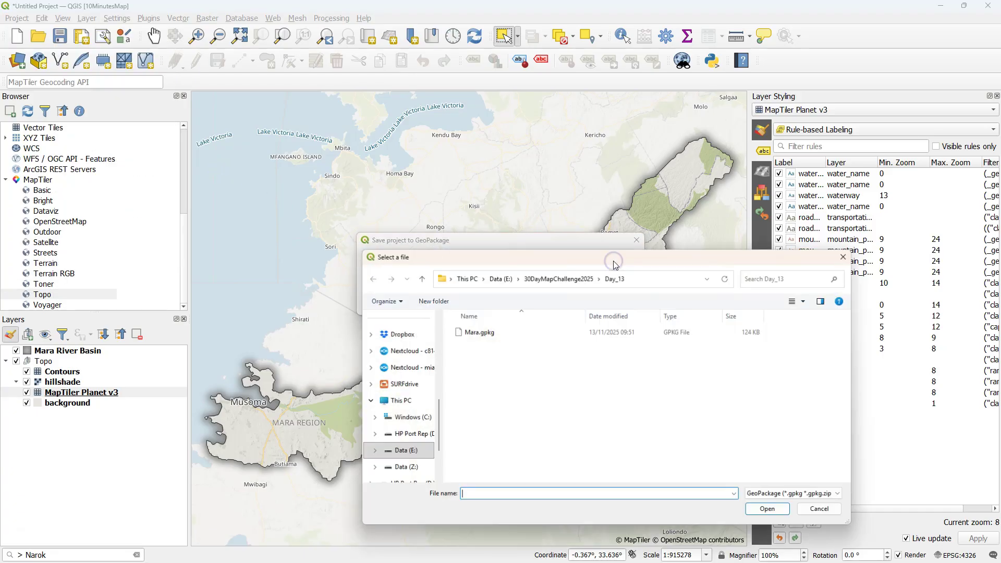
{"action": "left_click", "coordinate": [484, 331]}
{"action": "left_click", "coordinate": [769, 509]}
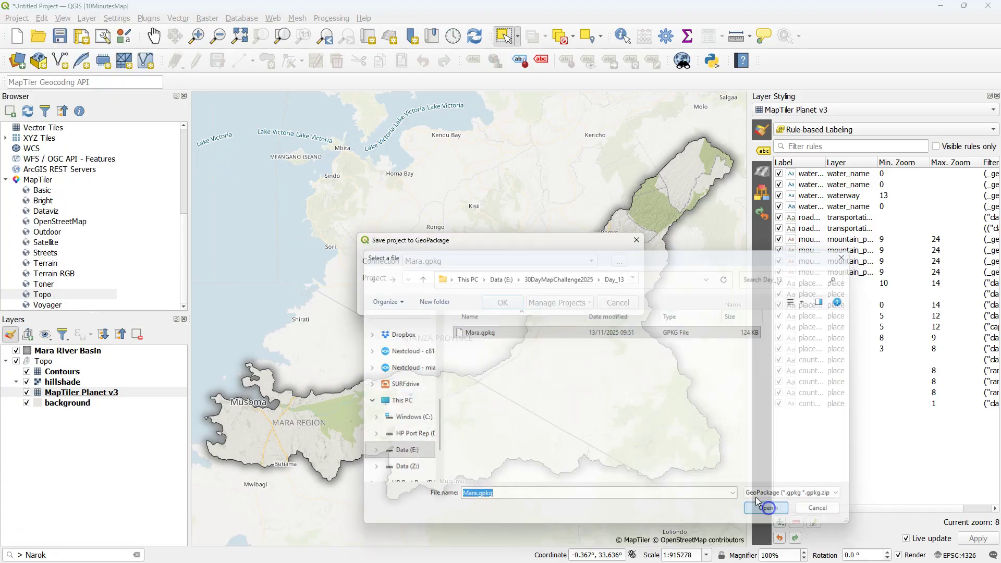
{"action": "left_click", "coordinate": [440, 280]}
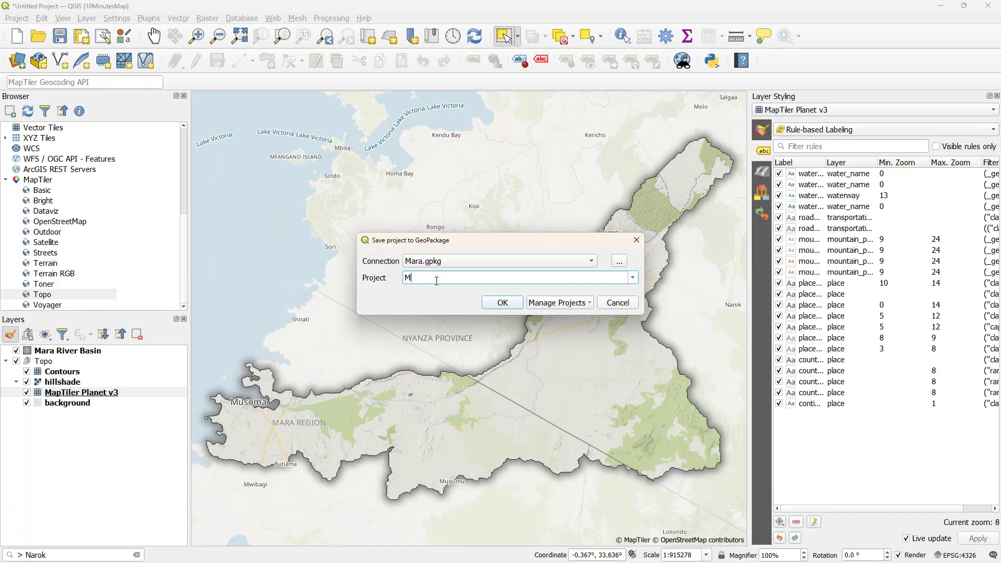
{"action": "left_click", "coordinate": [503, 303]}
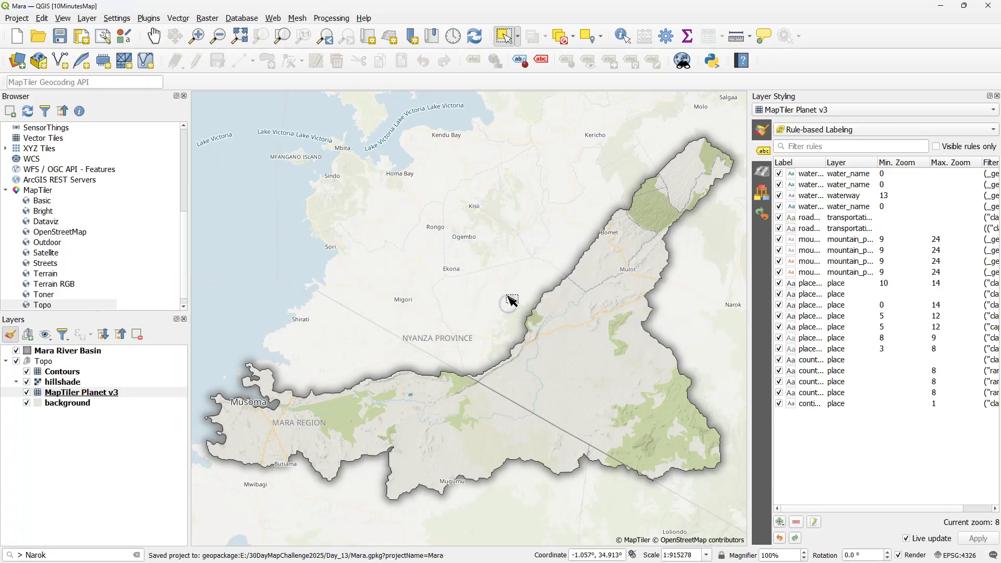
{"action": "left_click", "coordinate": [18, 19]}
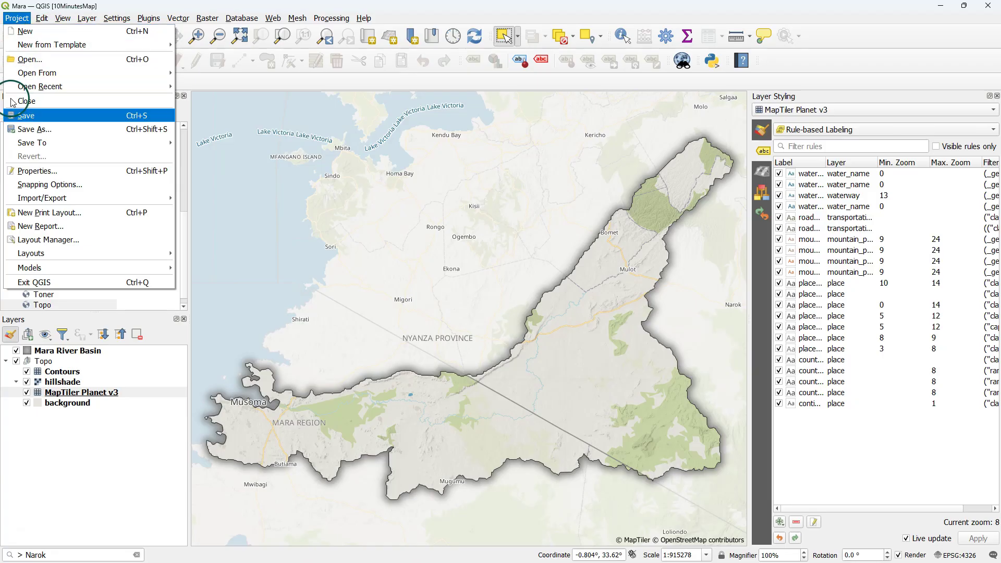
{"action": "left_click", "coordinate": [56, 214]}
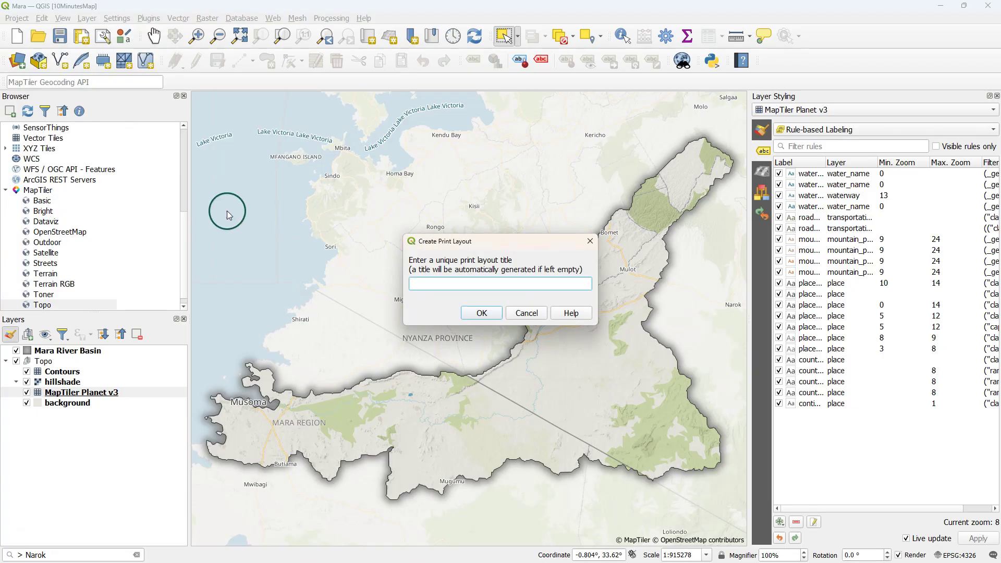
Step: Name the new print layout 'Mara' and draw Map 1 across the whole page
{"action": "type", "text": "Mara"}
{"action": "key", "text": "Return"}
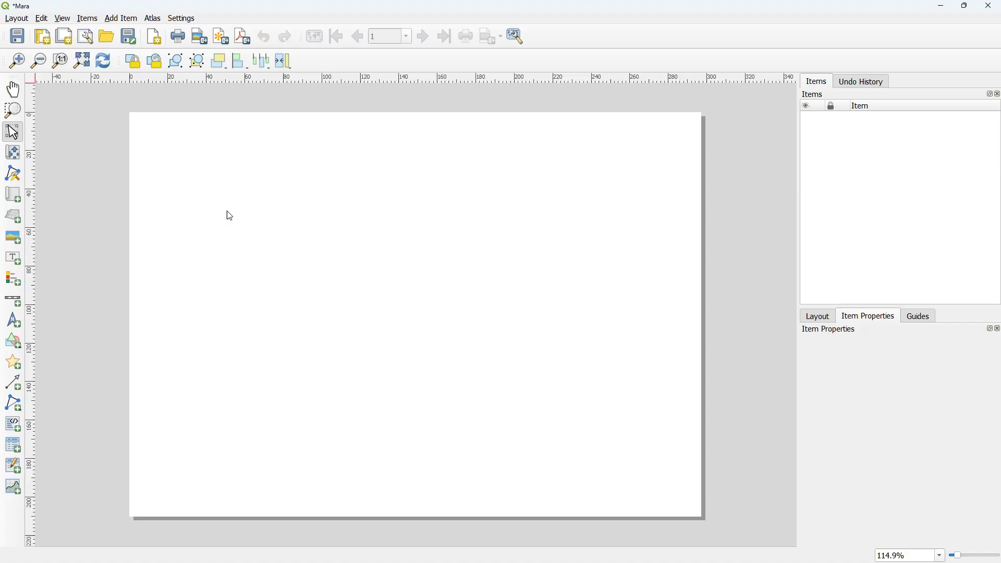
{"action": "left_click", "coordinate": [13, 194]}
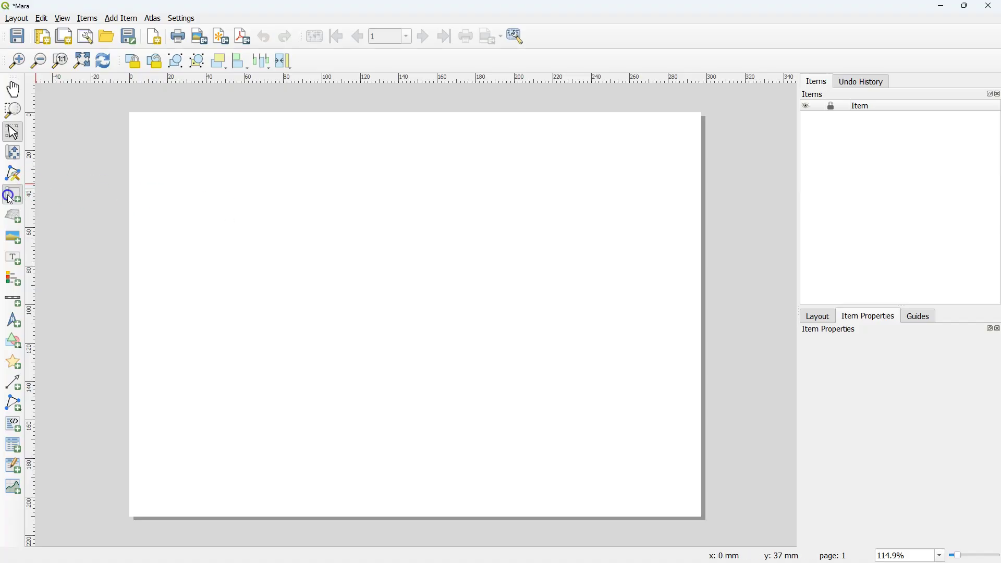
{"action": "left_click_drag", "start_coordinate": [130, 113], "coordinate": [704, 520]}
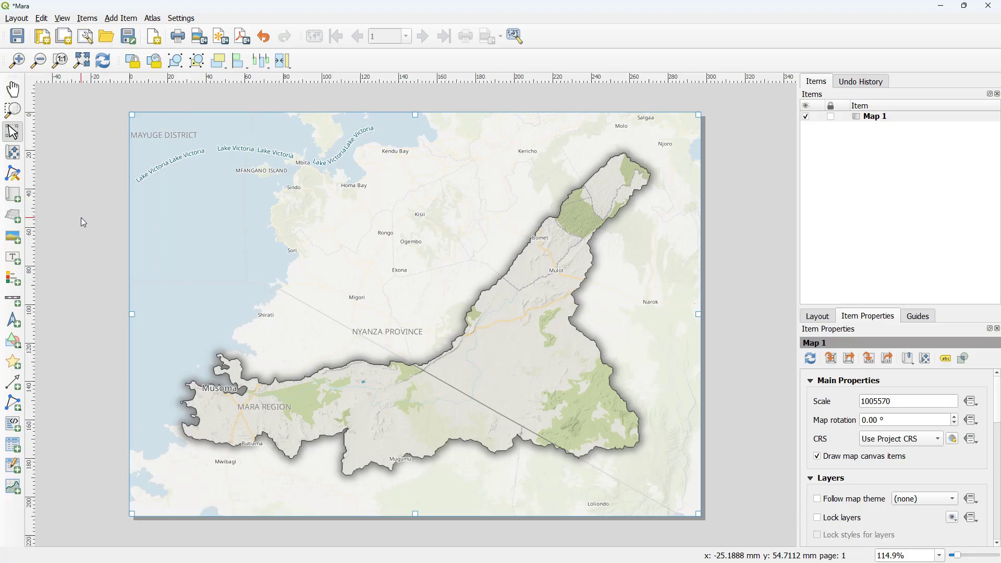
Step: Draw a label box across the page top and replace its text with 'Mara River Basin'
{"action": "left_click", "coordinate": [14, 258]}
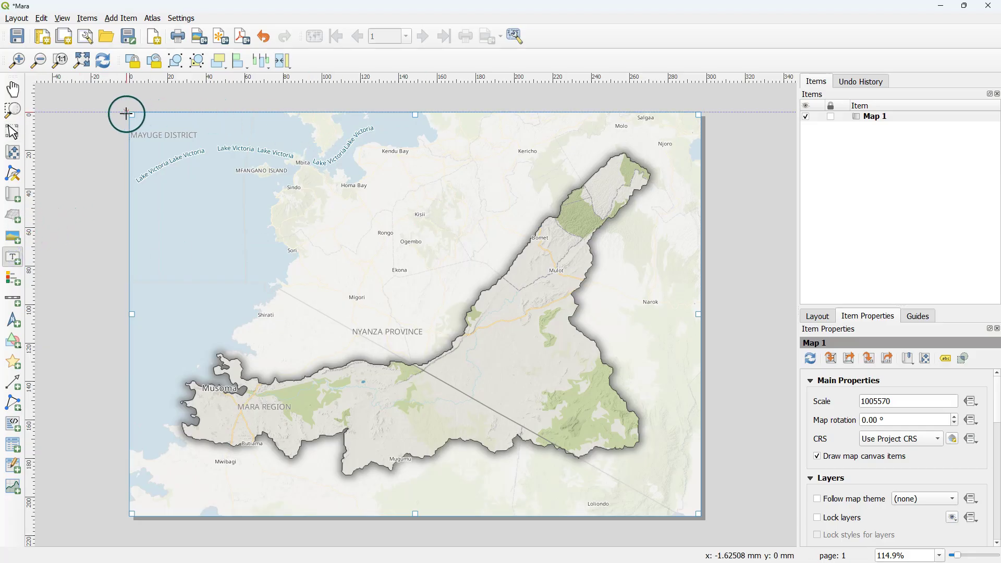
{"action": "left_click_drag", "start_coordinate": [129, 112], "coordinate": [699, 184]}
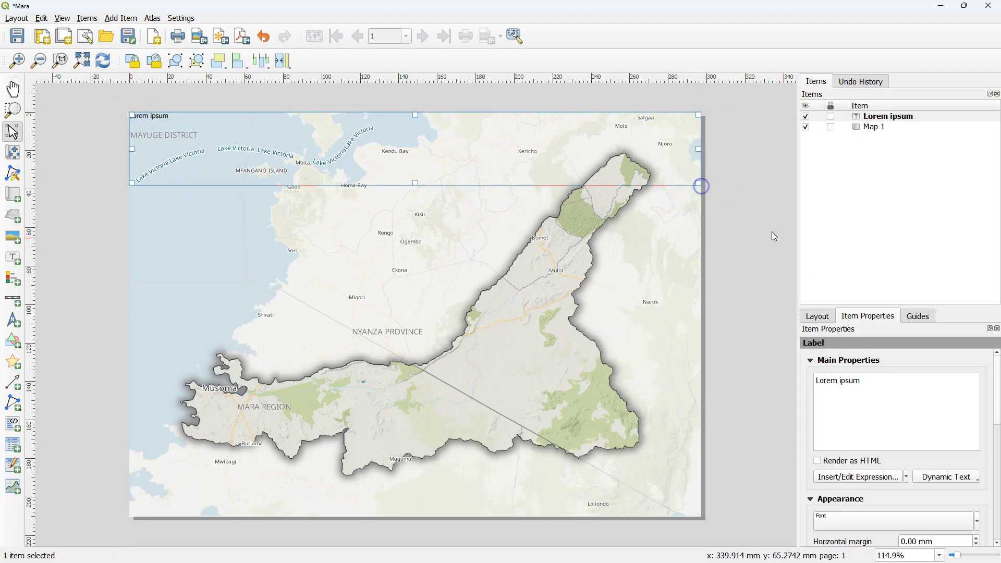
{"action": "left_click", "coordinate": [932, 389]}
{"action": "key", "text": "ctrl+a"}
{"action": "type", "text": "Ma"}
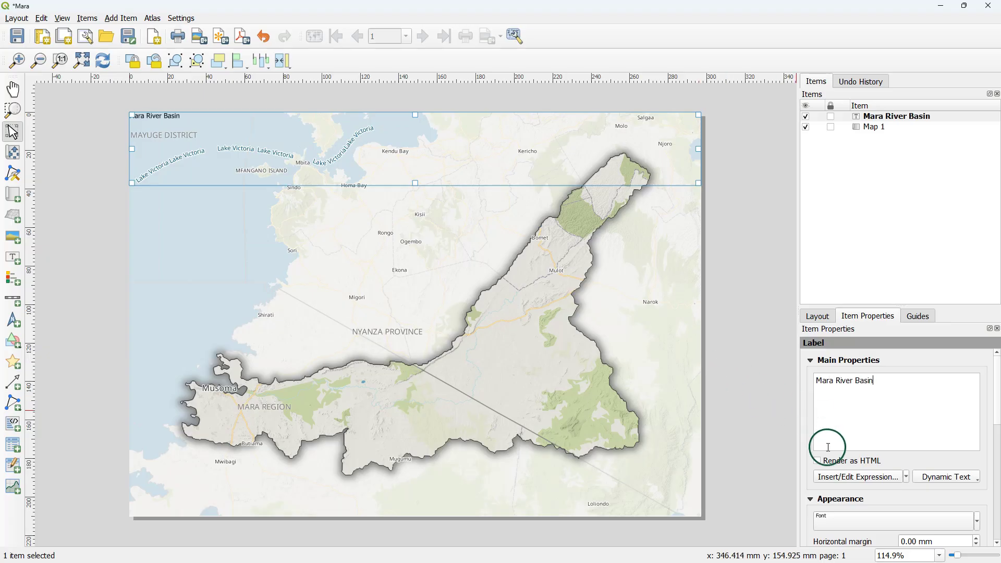
Step: Set the title font to Open Sans ExtraBold at size 36
{"action": "left_click", "coordinate": [838, 520]}
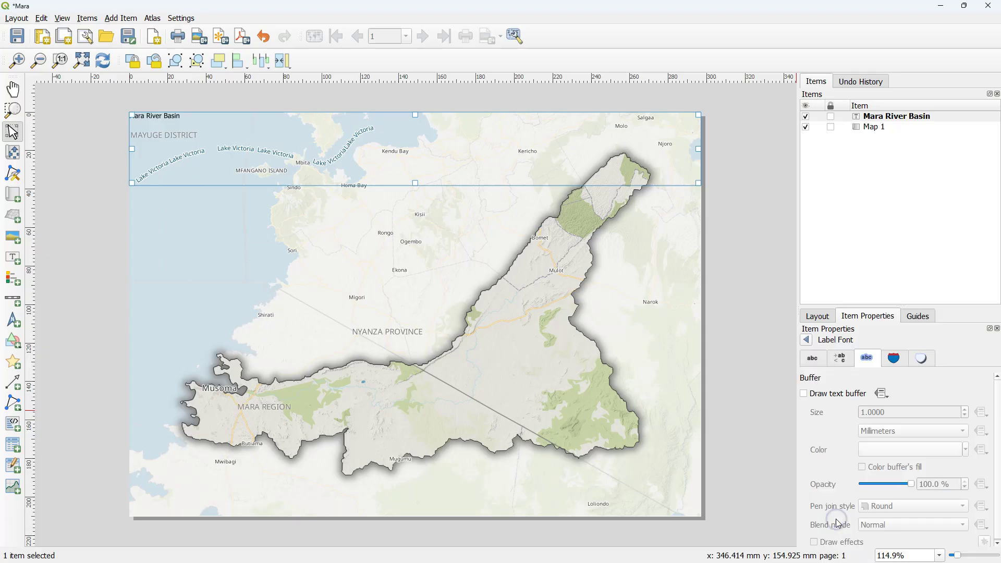
{"action": "left_click", "coordinate": [812, 358]}
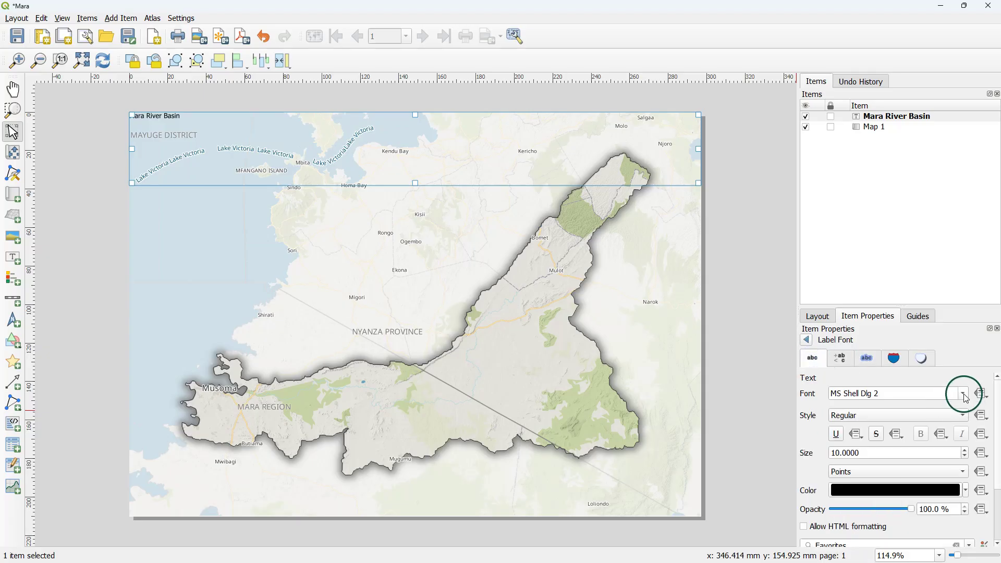
{"action": "left_click", "coordinate": [964, 393]}
{"action": "scroll", "coordinate": [828, 483], "scroll_direction": "down", "scroll_amount": 4}
{"action": "scroll", "coordinate": [828, 483], "scroll_direction": "down", "scroll_amount": 4}
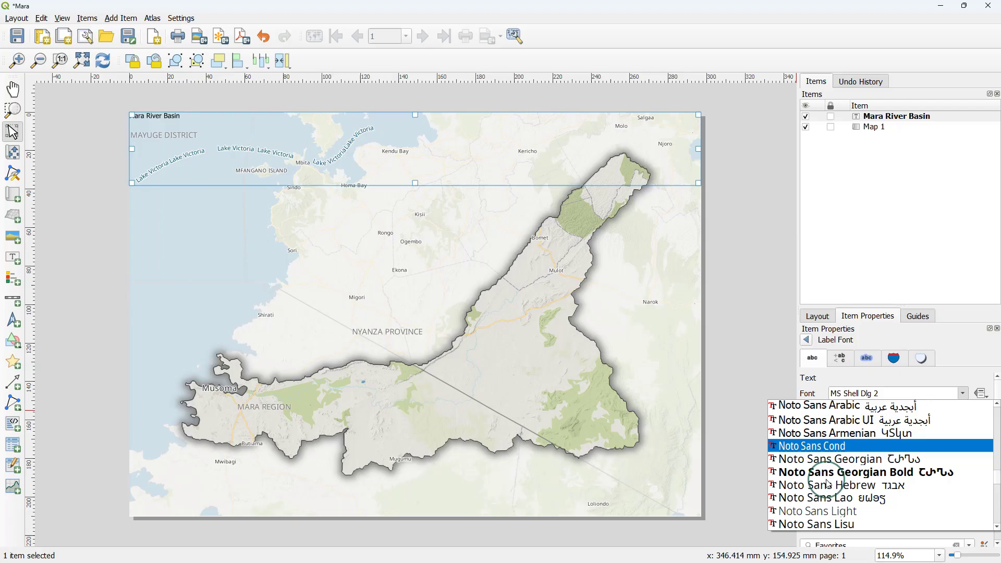
{"action": "scroll", "coordinate": [829, 484], "scroll_direction": "down", "scroll_amount": 8}
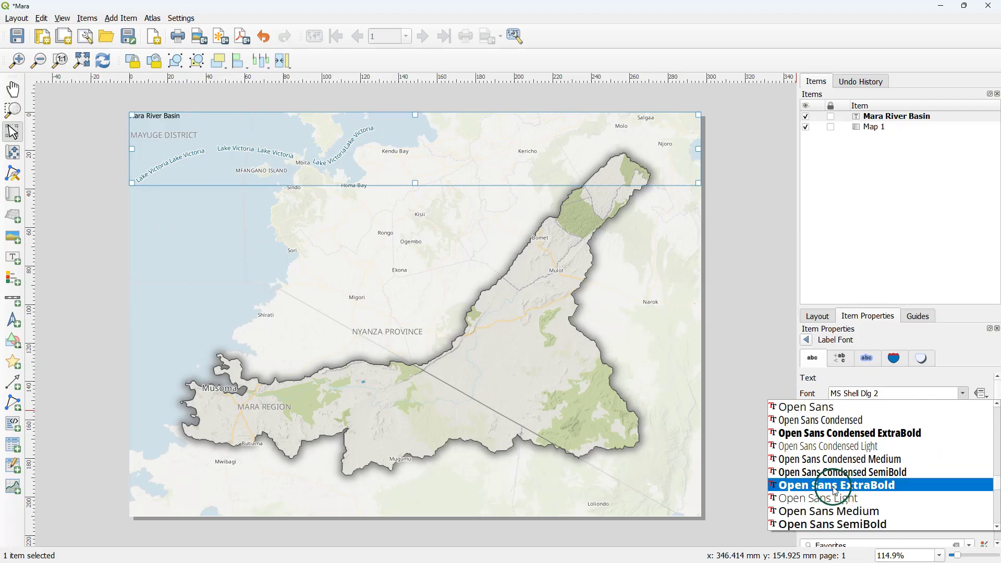
{"action": "left_click", "coordinate": [834, 485]}
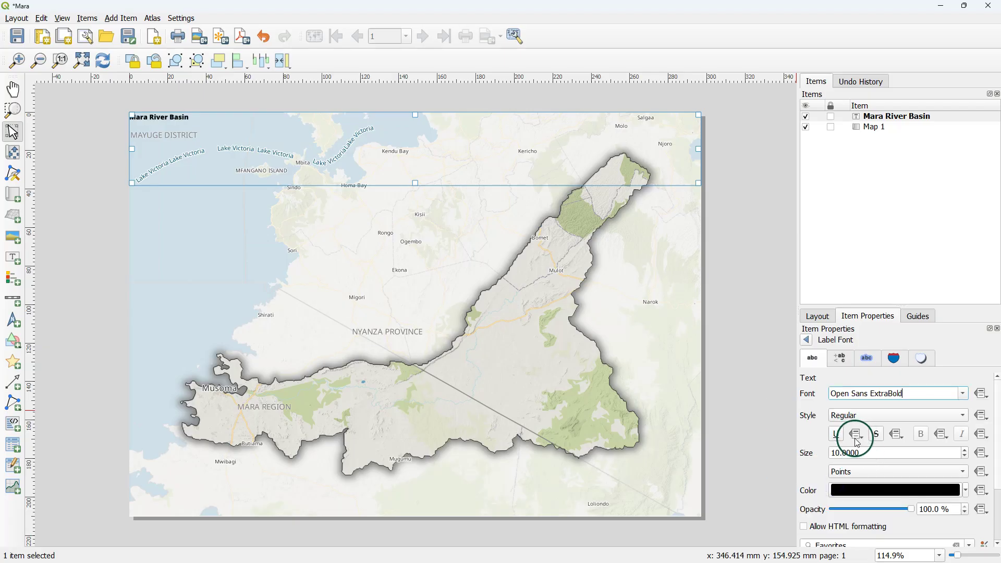
{"action": "left_click", "coordinate": [876, 451]}
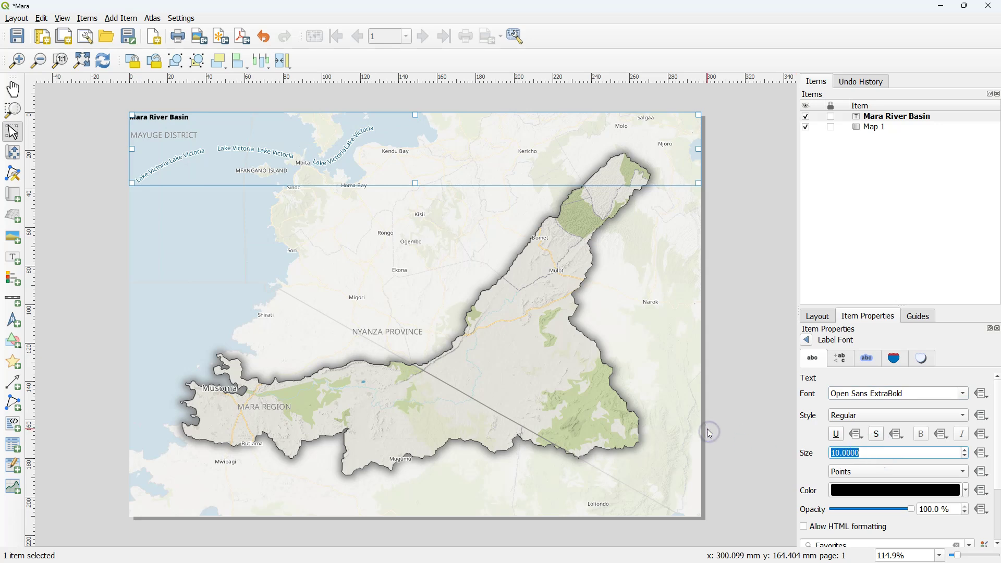
{"action": "type", "text": "36"}
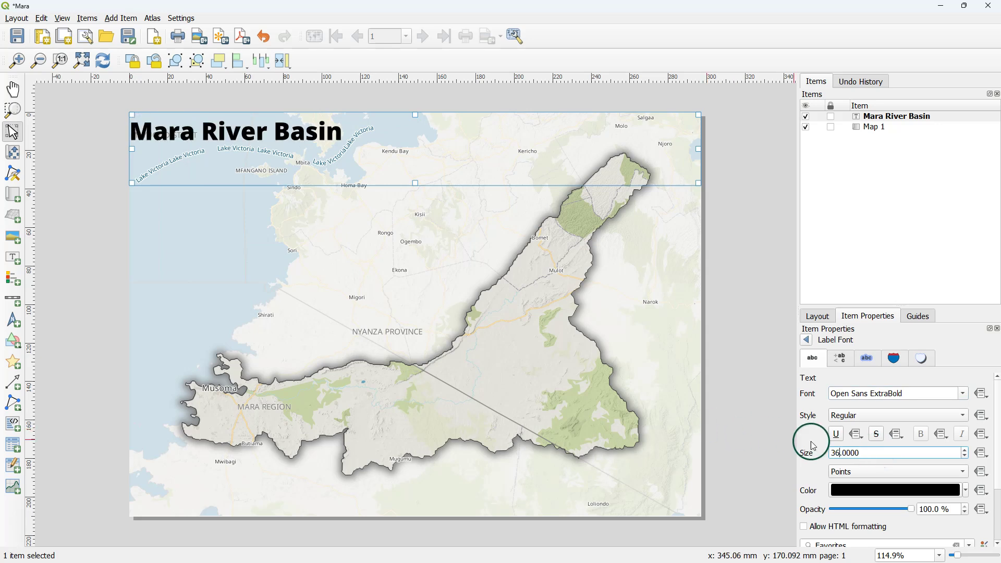
Step: Turn on a text buffer around the title
{"action": "left_click", "coordinate": [869, 360]}
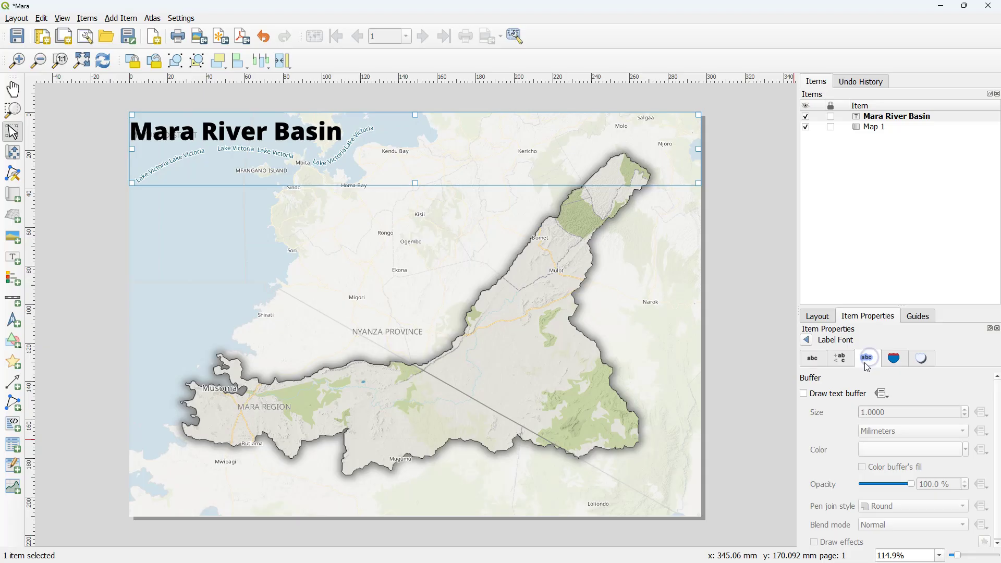
{"action": "left_click", "coordinate": [806, 395]}
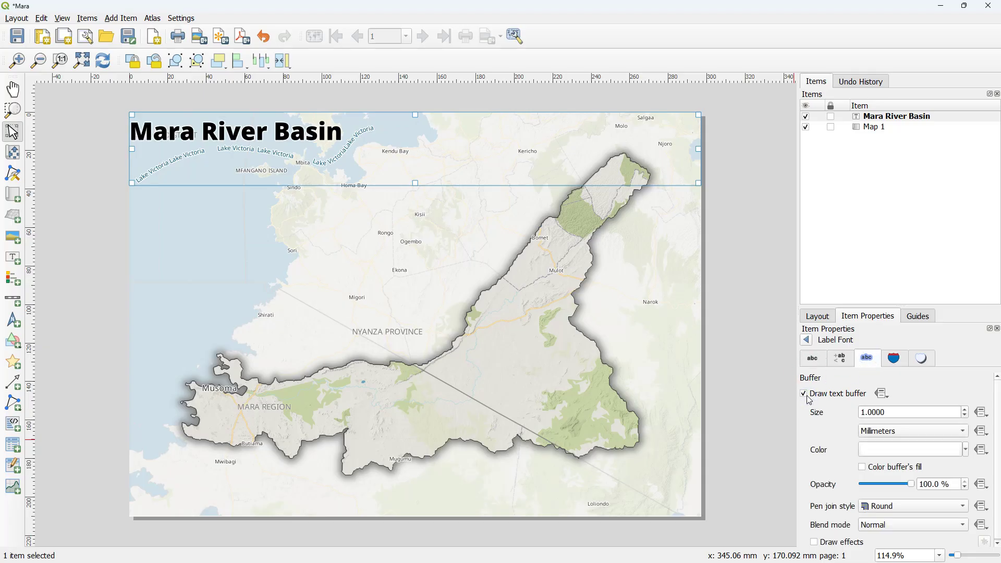
{"action": "left_click", "coordinate": [814, 358]}
{"action": "left_click", "coordinate": [807, 340]}
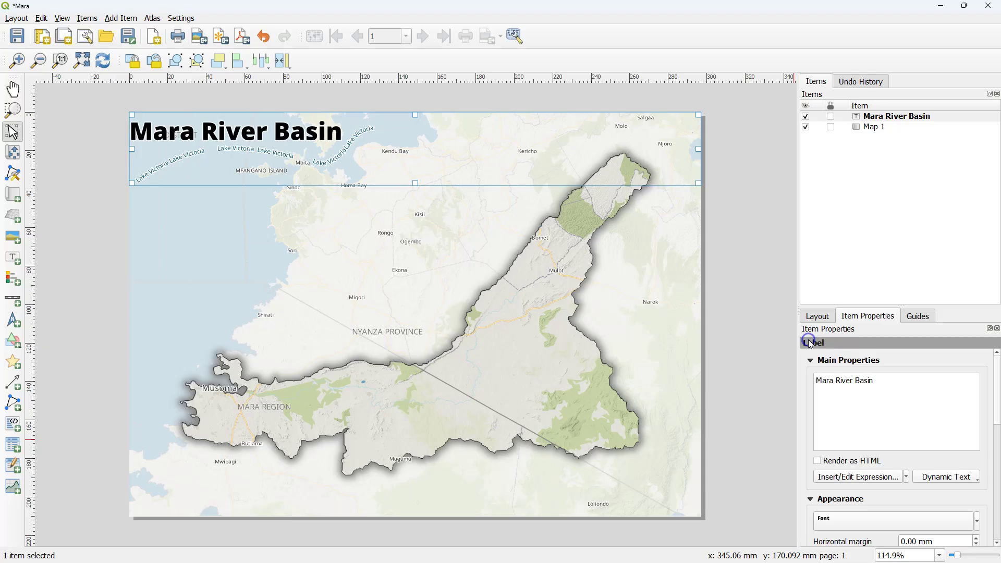
Step: Centre the title both horizontally and vertically in its box
{"action": "left_click_drag", "start_coordinate": [997, 407], "coordinate": [994, 458]}
{"action": "left_click", "coordinate": [915, 426]}
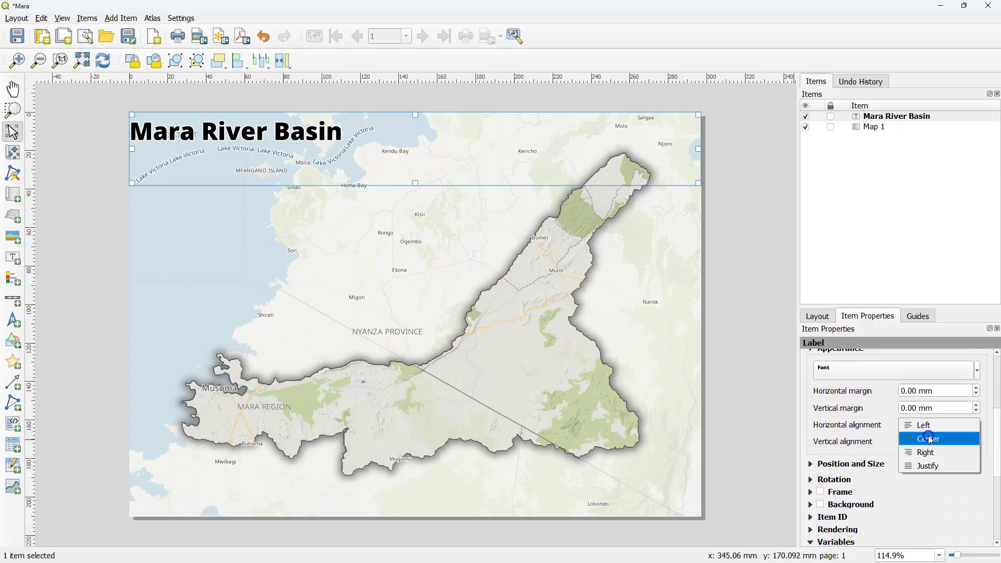
{"action": "left_click", "coordinate": [918, 438]}
{"action": "left_click", "coordinate": [924, 441]}
{"action": "left_click", "coordinate": [930, 456]}
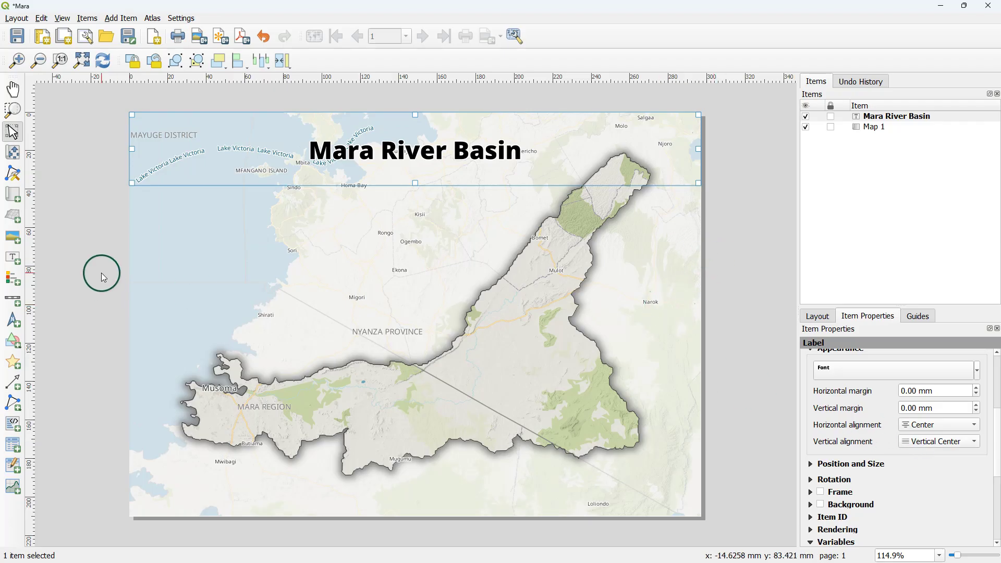
Step: Place a scale bar at the map's lower left and a legend on its right side
{"action": "left_click", "coordinate": [11, 300]}
{"action": "left_click_drag", "start_coordinate": [160, 477], "coordinate": [280, 504]}
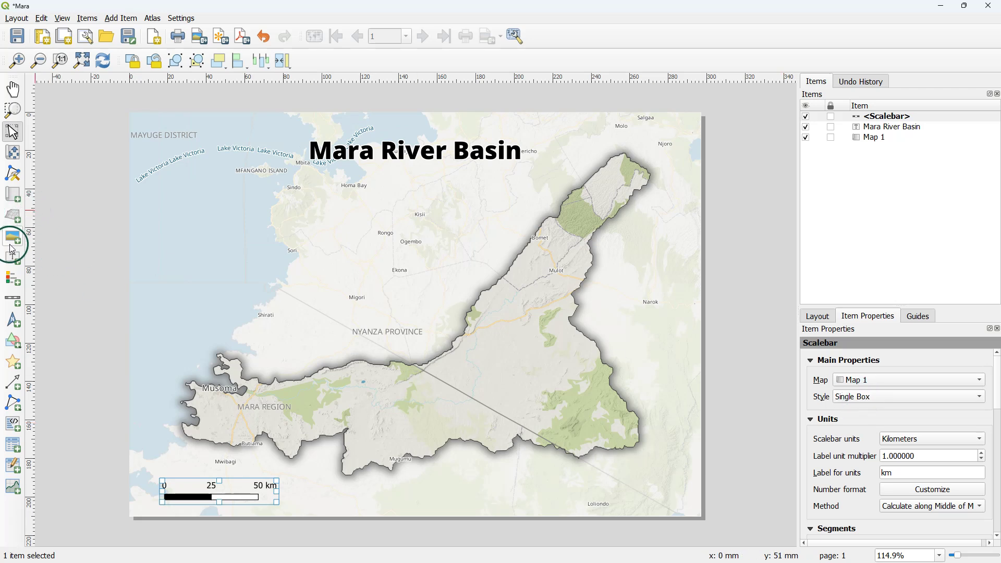
{"action": "left_click", "coordinate": [13, 278]}
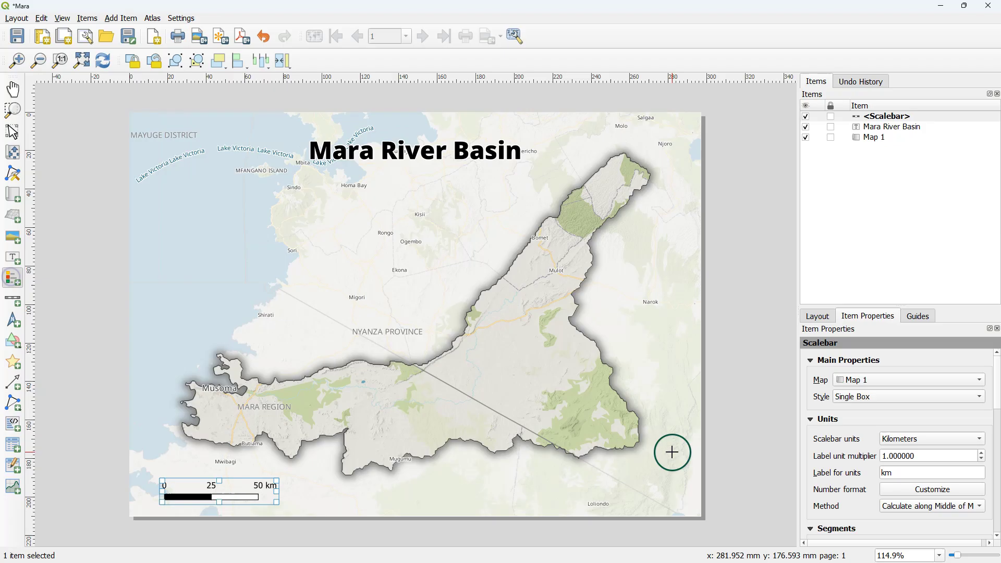
{"action": "left_click_drag", "start_coordinate": [595, 235], "coordinate": [681, 355]}
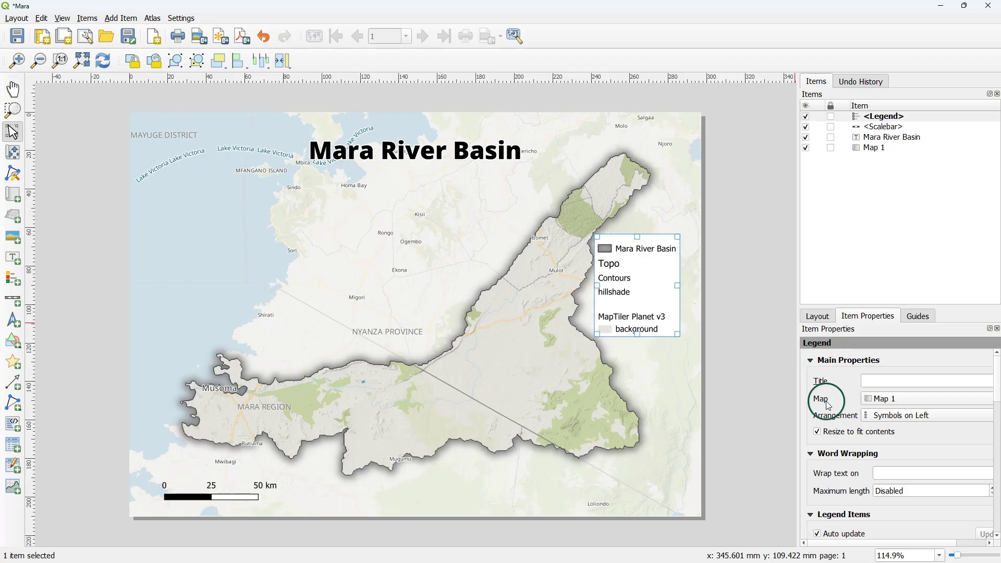
Step: Turn off the legend's auto-update, inspect its Topo entry, then delete the legend from the layout
{"action": "scroll", "coordinate": [831, 445], "scroll_direction": "down", "scroll_amount": 1}
{"action": "scroll", "coordinate": [843, 487], "scroll_direction": "down", "scroll_amount": 3}
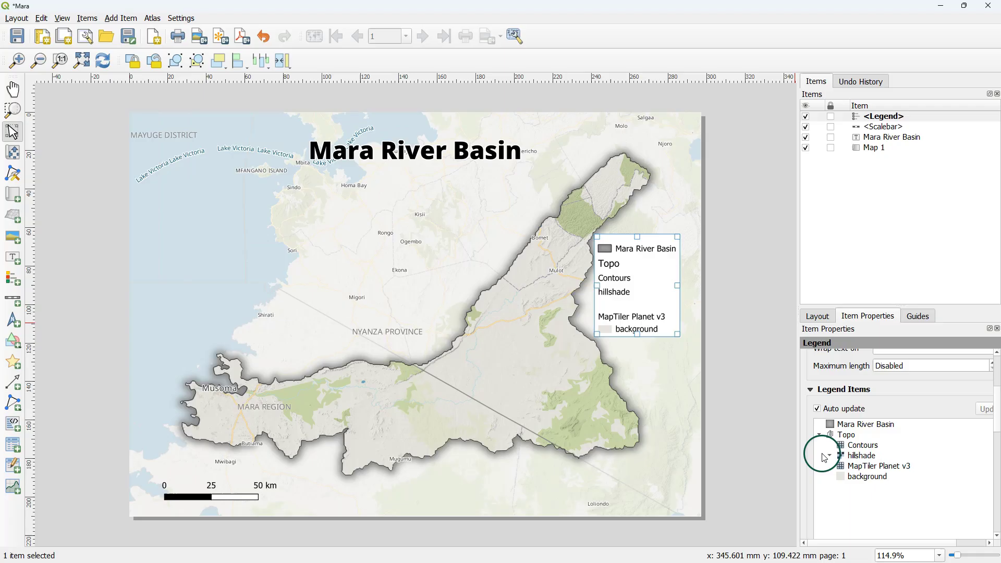
{"action": "left_click", "coordinate": [817, 409]}
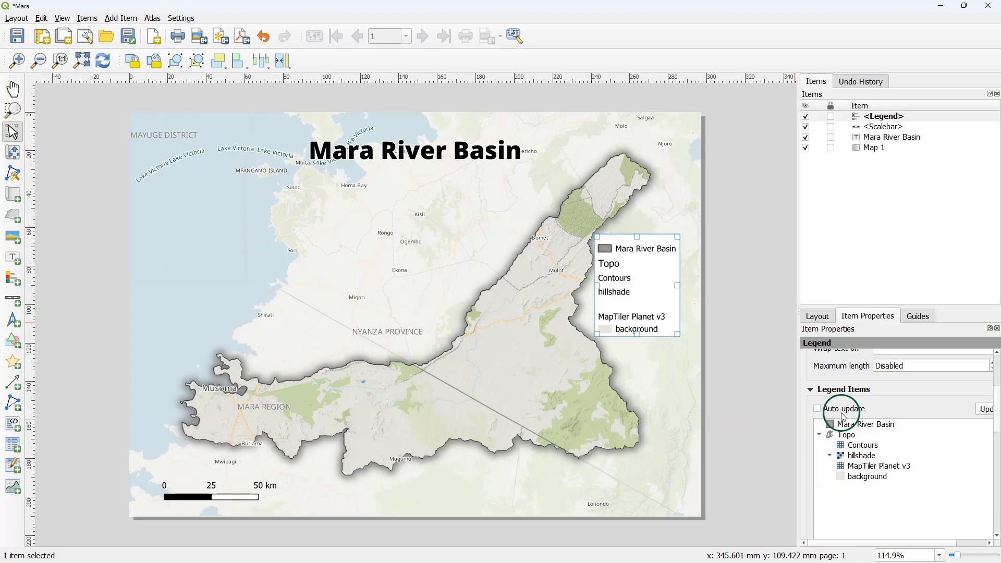
{"action": "left_click", "coordinate": [852, 436]}
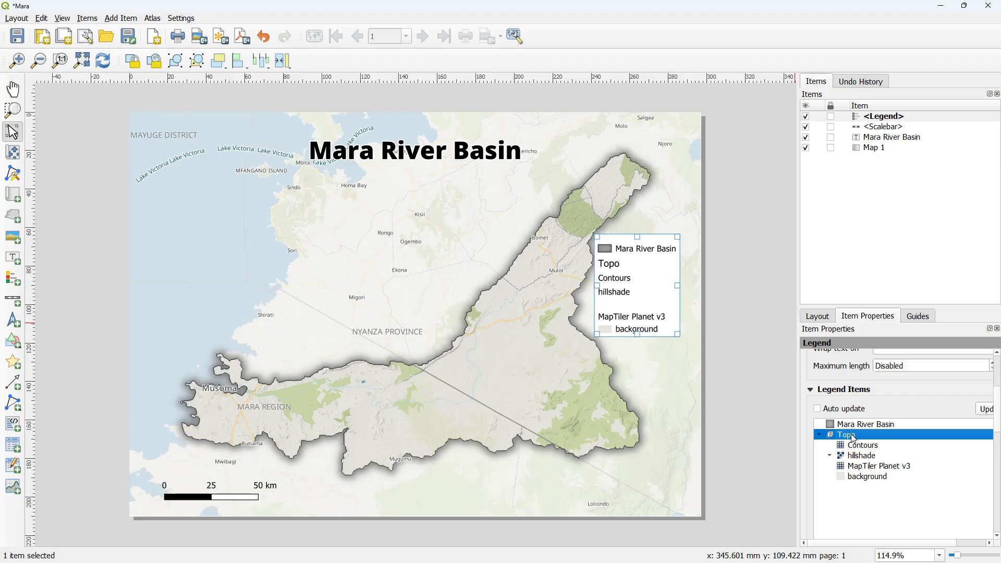
{"action": "right_click", "coordinate": [854, 437]}
{"action": "left_click", "coordinate": [904, 392]}
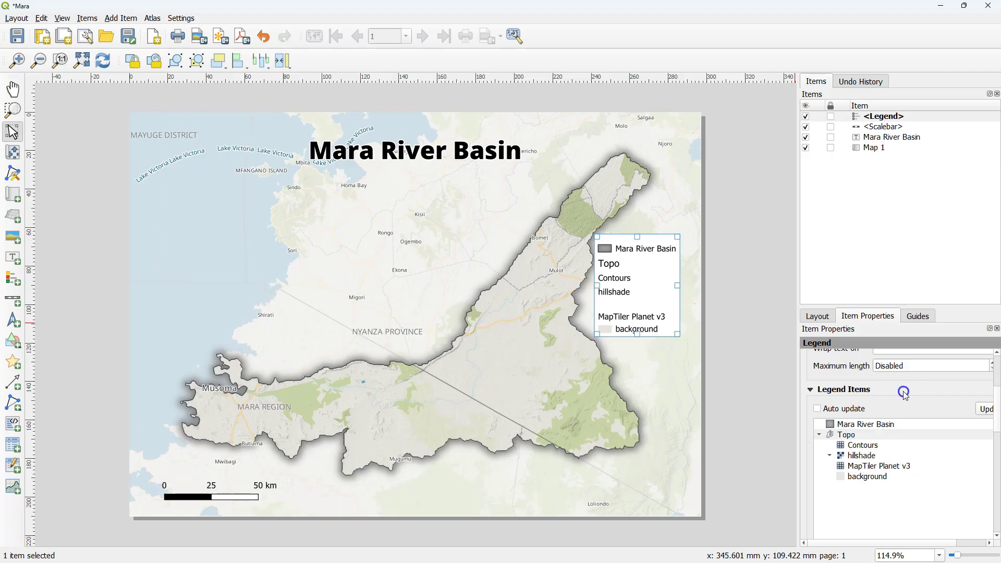
{"action": "mouse_move", "coordinate": [738, 560]}
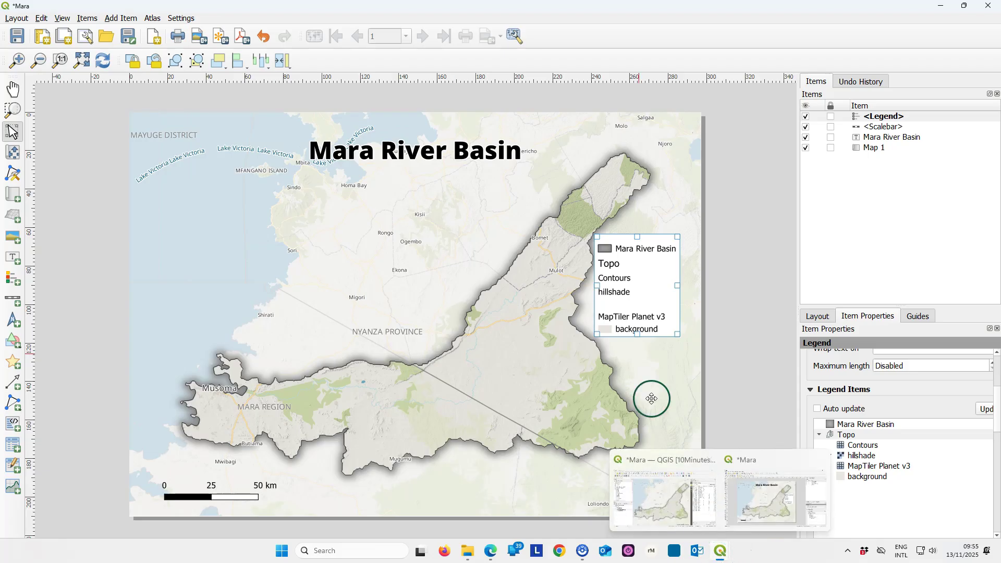
{"action": "left_click", "coordinate": [641, 274]}
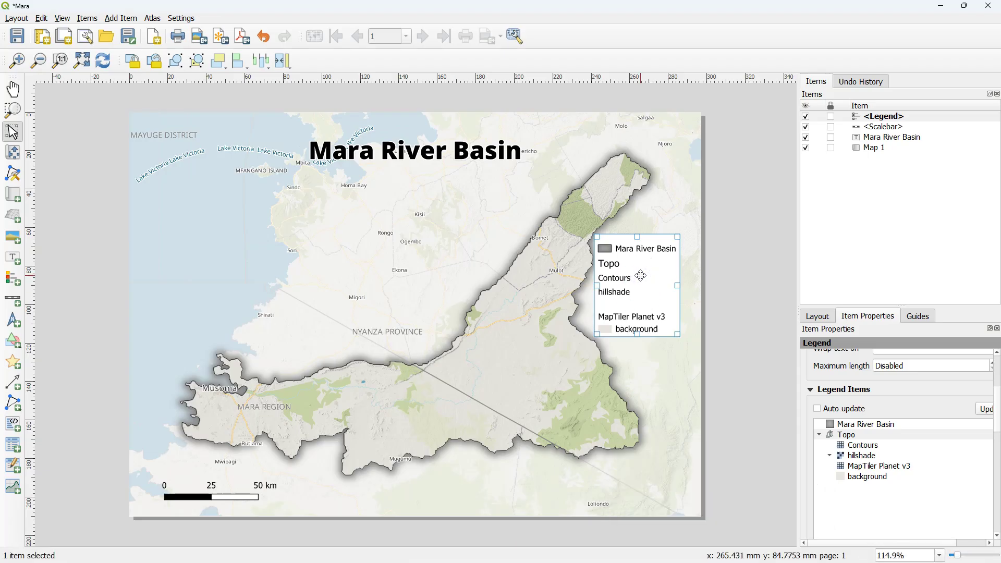
{"action": "key", "text": "Delete"}
{"action": "left_click", "coordinate": [113, 231]}
{"action": "left_click", "coordinate": [77, 203]}
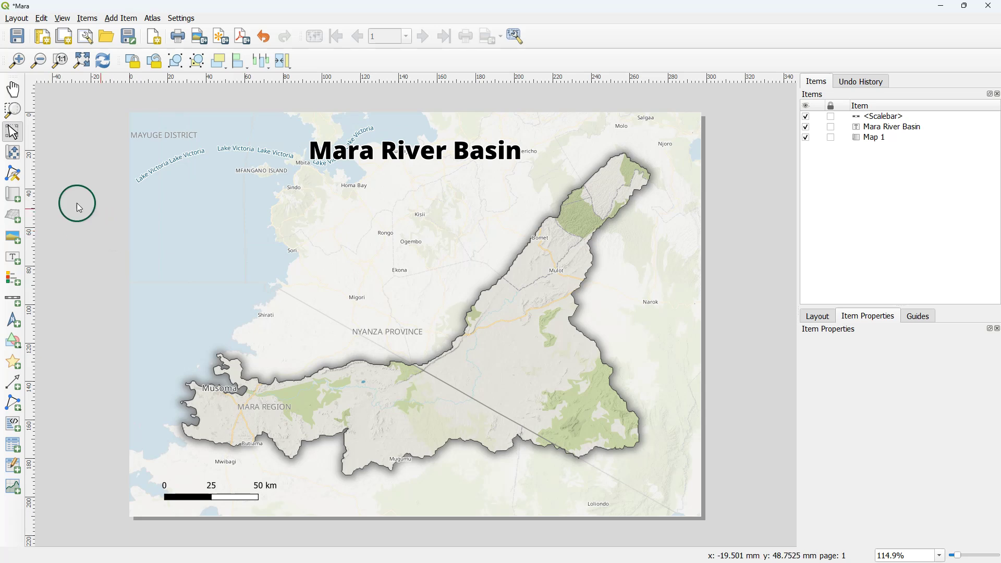
Step: Add a north arrow at the page's lower right
{"action": "left_click", "coordinate": [16, 323]}
{"action": "mouse_move", "coordinate": [646, 475]}
{"action": "left_mouse_down"}
{"action": "mouse_move", "coordinate": [663, 501]}
{"action": "mouse_move", "coordinate": [653, 493]}
{"action": "left_mouse_up"}
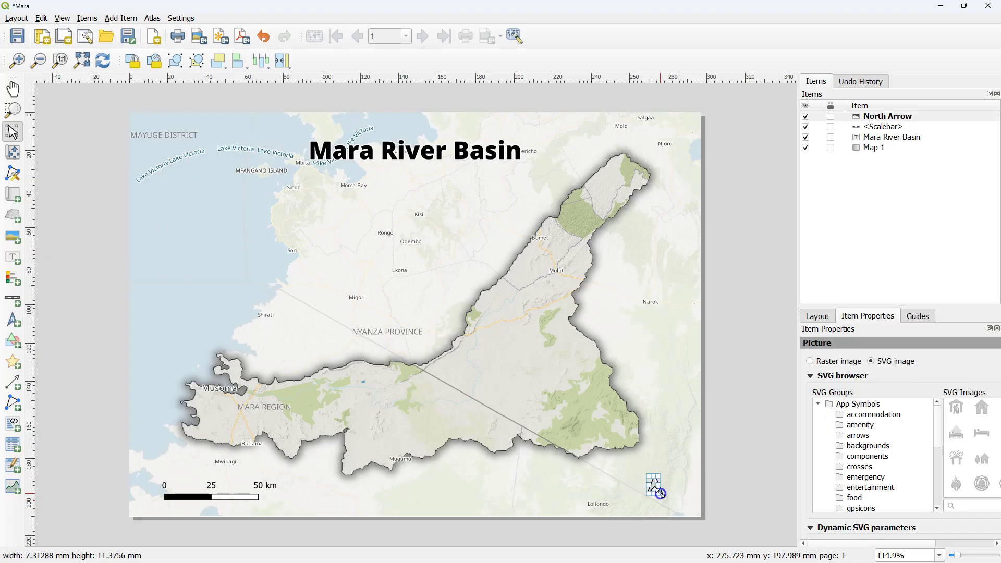
{"action": "left_click", "coordinate": [633, 490]}
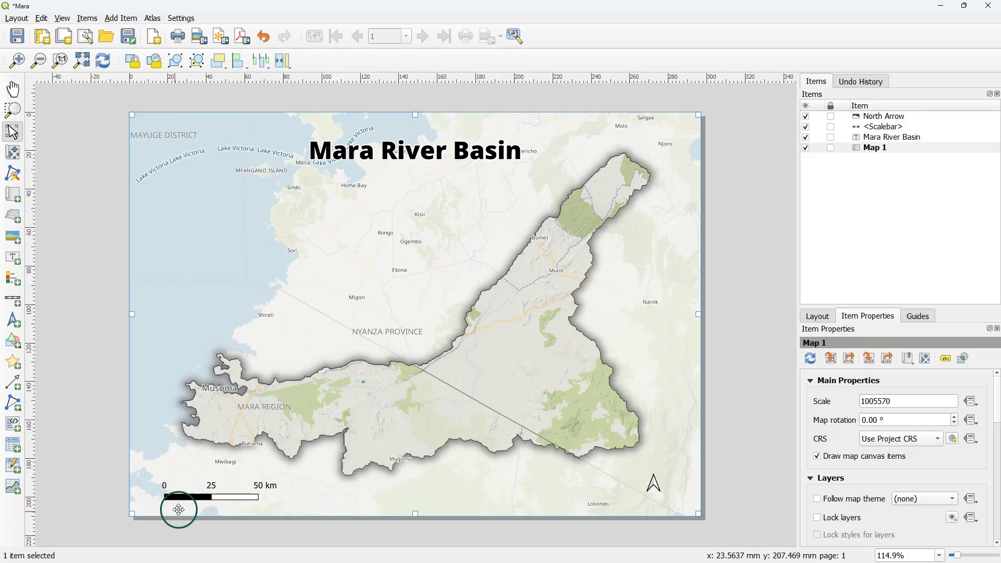
Step: Nudge the scale bar slightly upward and return to the main map window
{"action": "left_click_drag", "start_coordinate": [203, 496], "coordinate": [207, 483]}
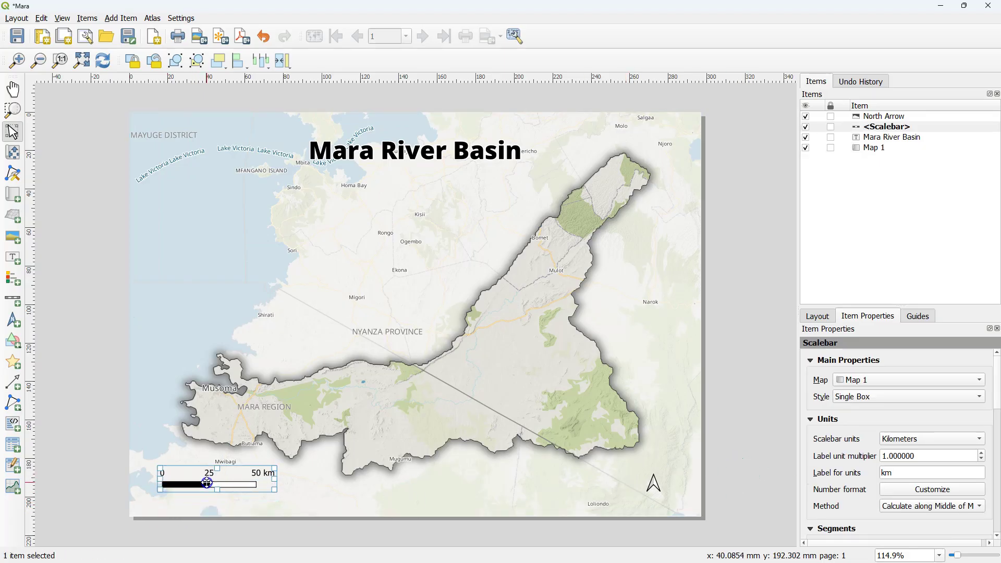
{"action": "left_click", "coordinate": [360, 493]}
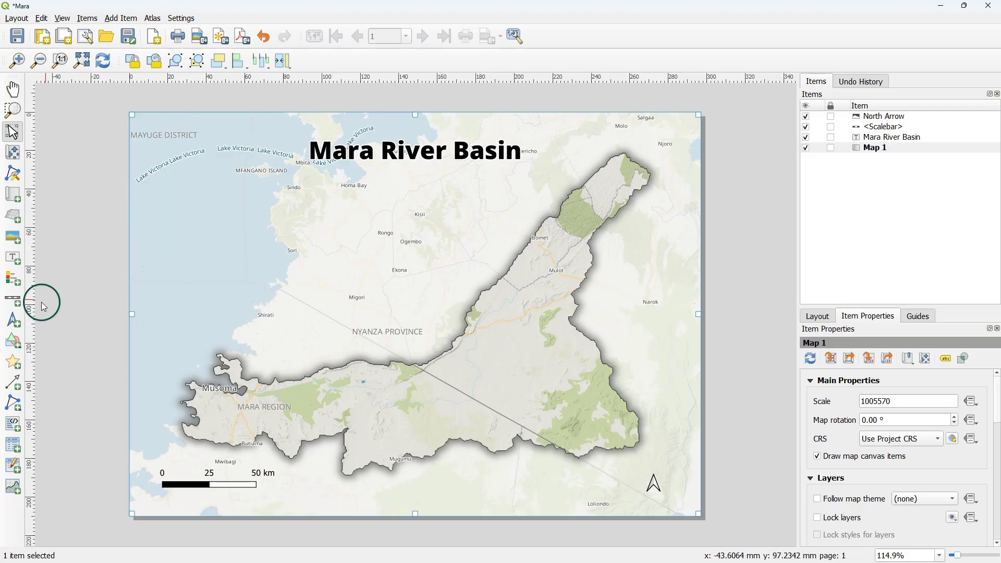
{"action": "key", "text": "alt+Tab"}
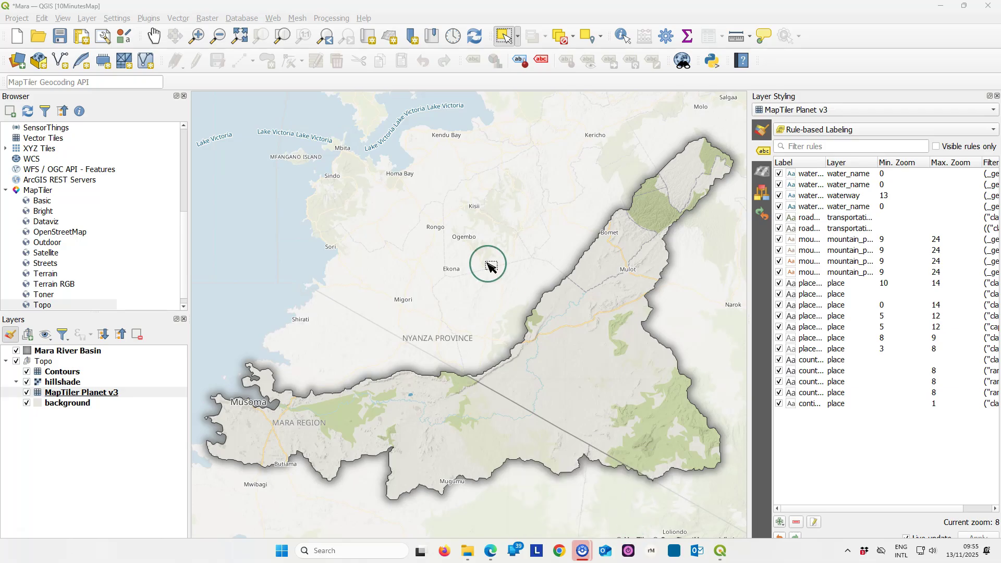
{"action": "left_click", "coordinate": [45, 19]}
{"action": "mouse_move", "coordinate": [63, 18]}
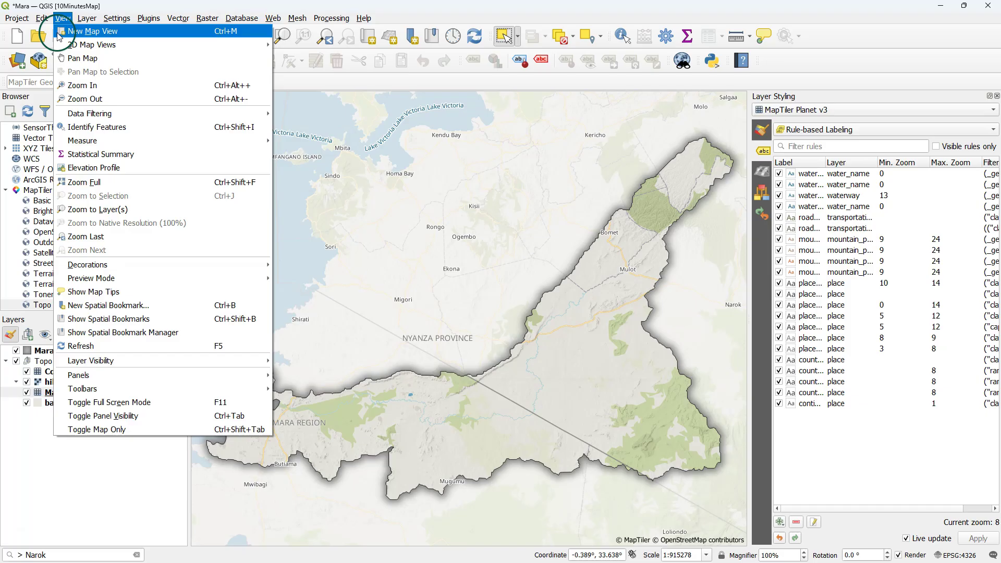
{"action": "mouse_move", "coordinate": [269, 264]}
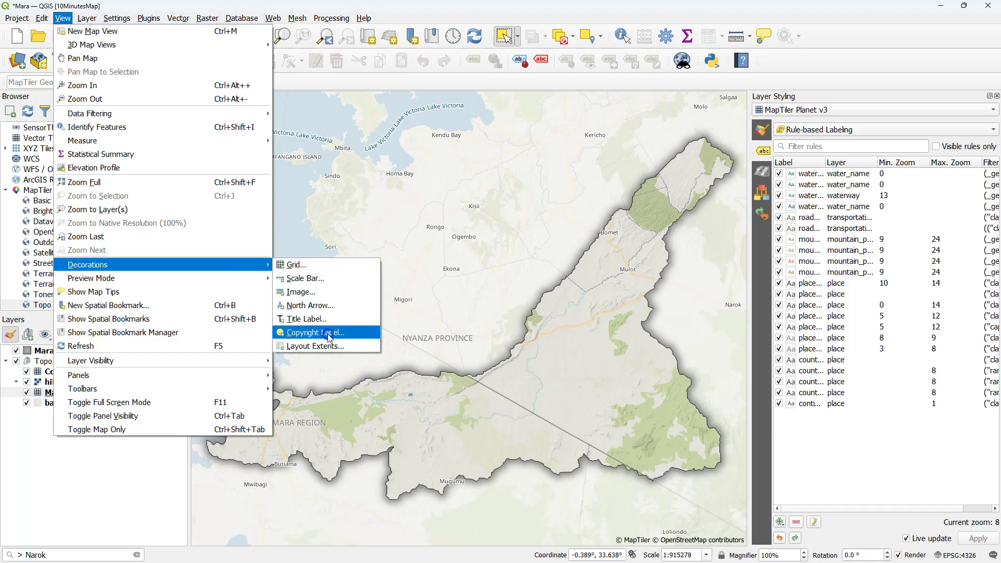
{"action": "left_click", "coordinate": [295, 332]}
{"action": "key", "text": "ctrl+a"}
{"action": "key", "text": "ctrl+c"}
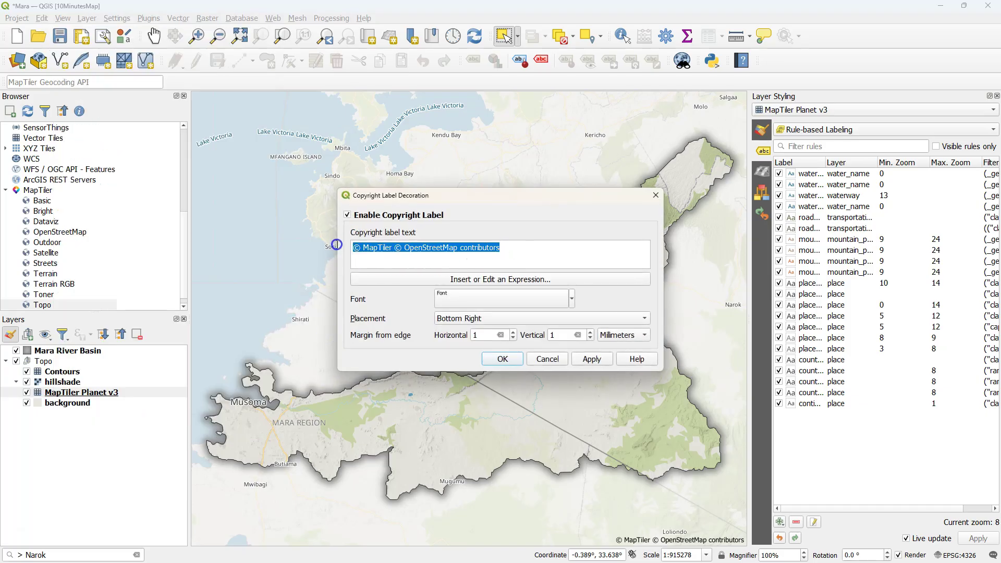
{"action": "left_click", "coordinate": [551, 359]}
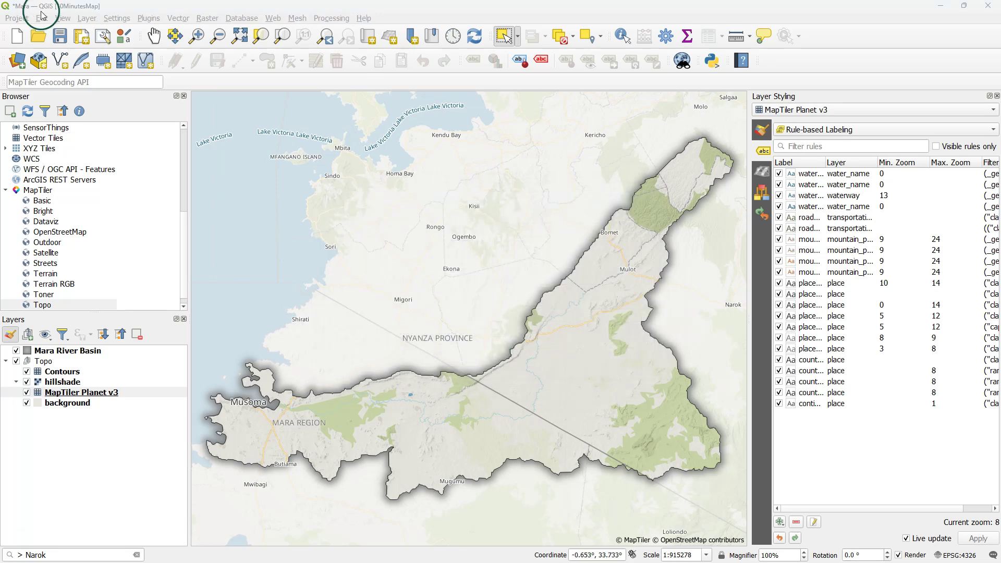
{"action": "key", "text": "alt+Tab"}
{"action": "key", "text": "alt+Tab"}
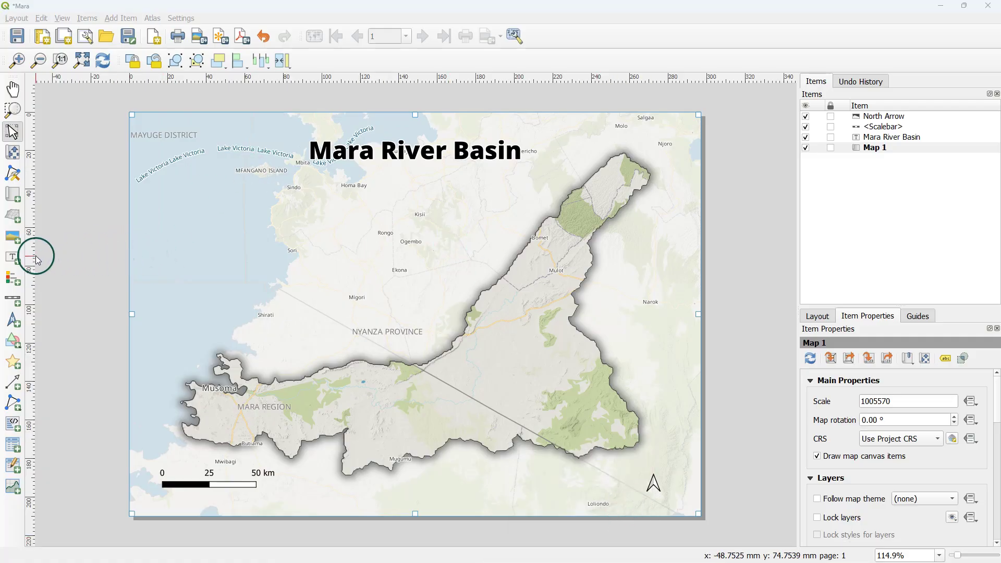
Step: Add a lower-right label reading '#30DayMapChallenge Day 13: 10 Minutes Map' with MapTiler, OpenStreetMap, HydroSHEDS credits and author line
{"action": "left_click", "coordinate": [14, 257]}
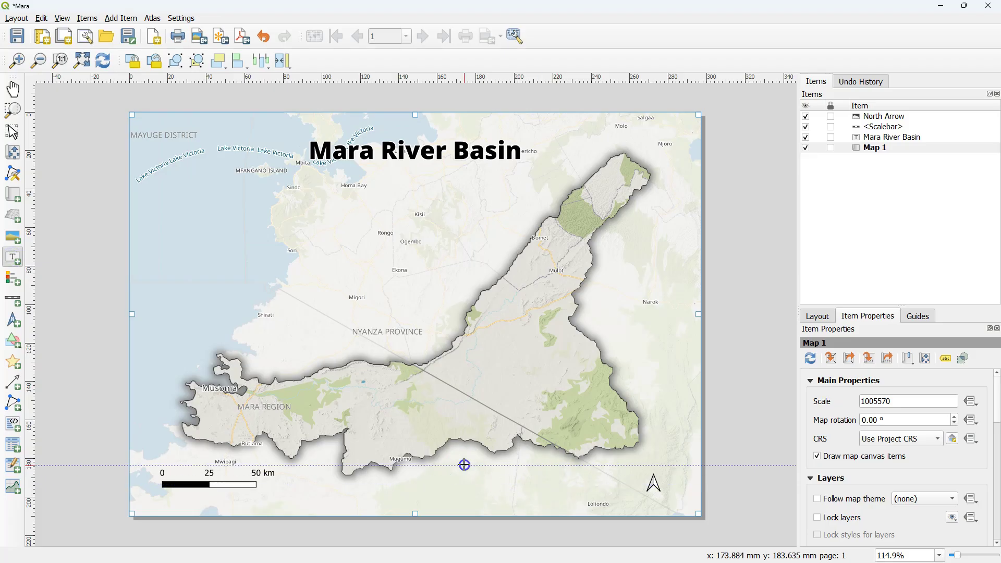
{"action": "left_click_drag", "start_coordinate": [464, 465], "coordinate": [620, 493]}
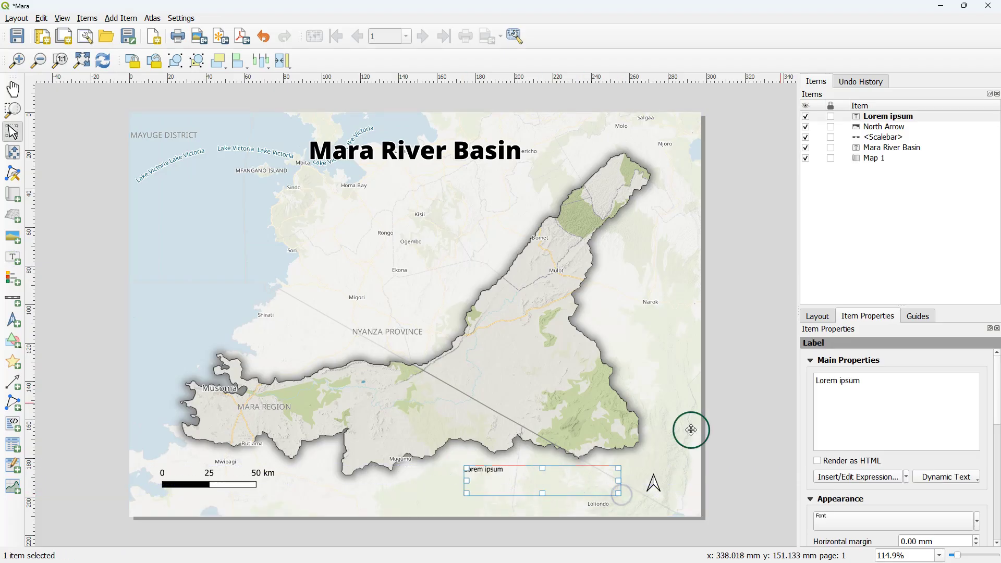
{"action": "left_click_drag", "start_coordinate": [882, 380], "coordinate": [816, 381]}
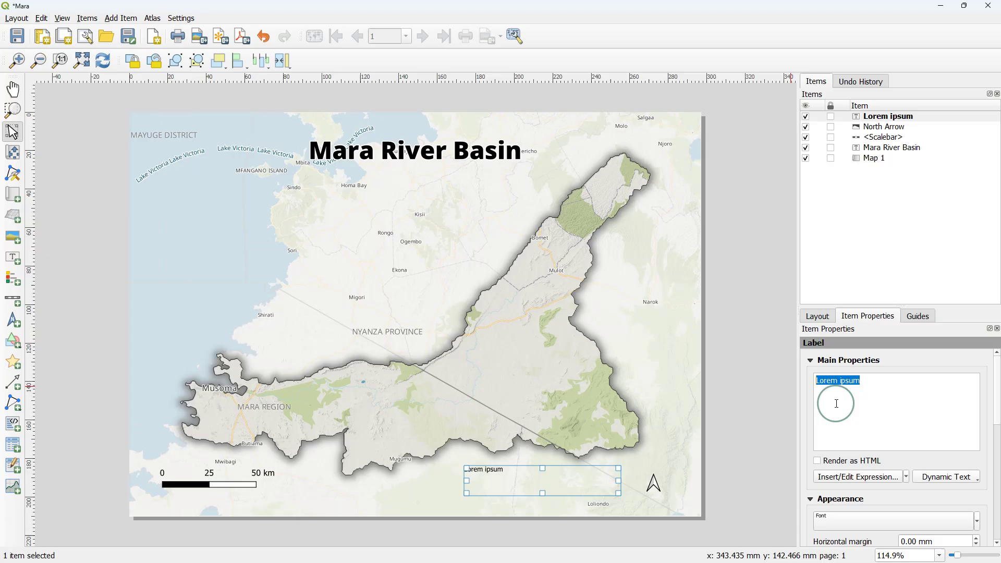
{"action": "type", "text": "#"}
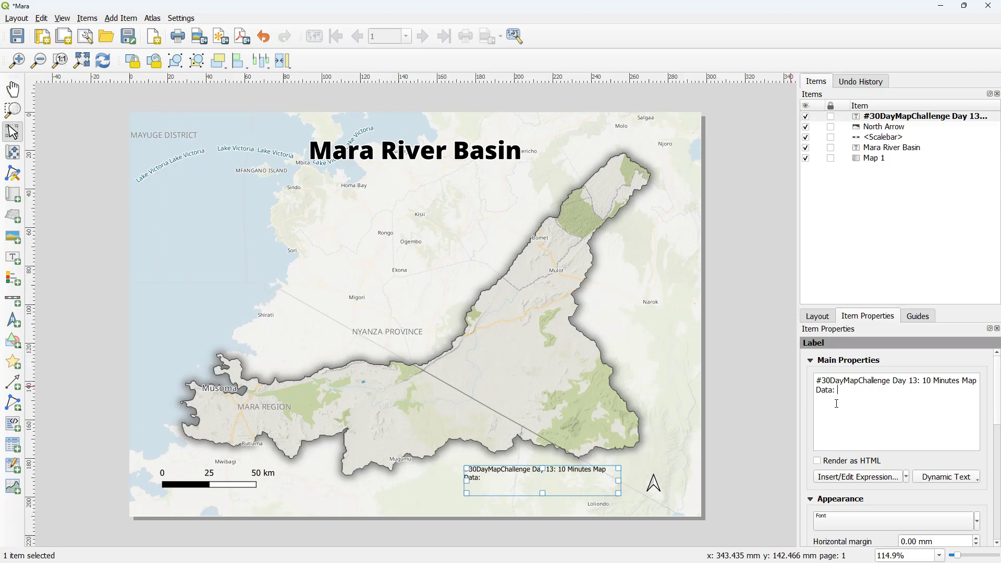
{"action": "key", "text": "ctrl+v"}
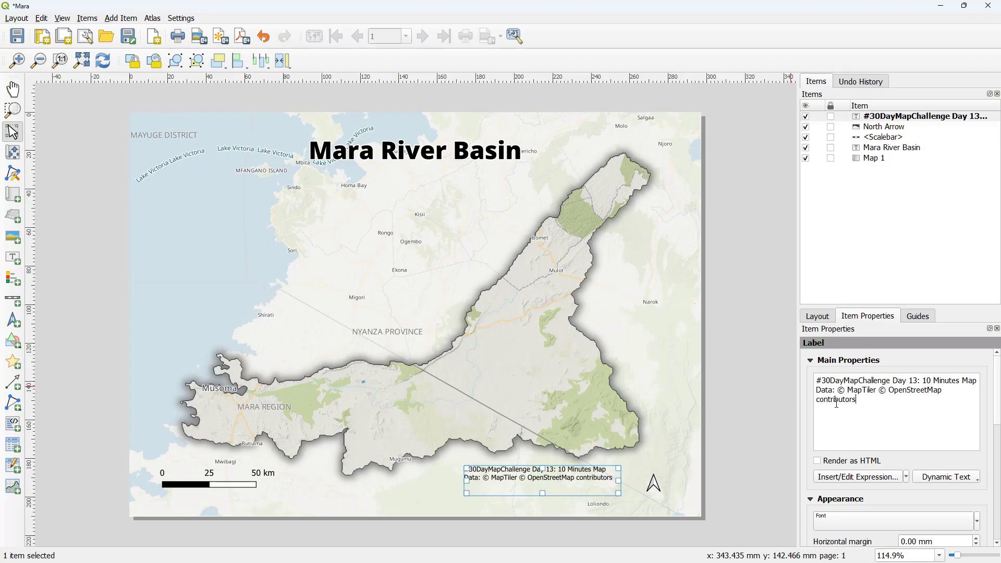
{"action": "left_click", "coordinate": [879, 409]}
{"action": "type", "text": ","}
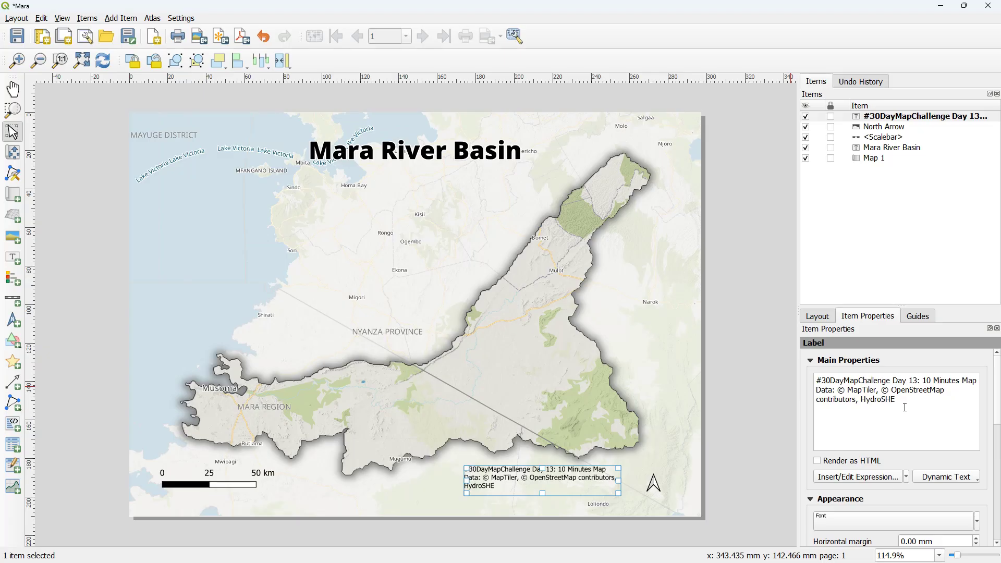
{"action": "left_click", "coordinate": [921, 412]}
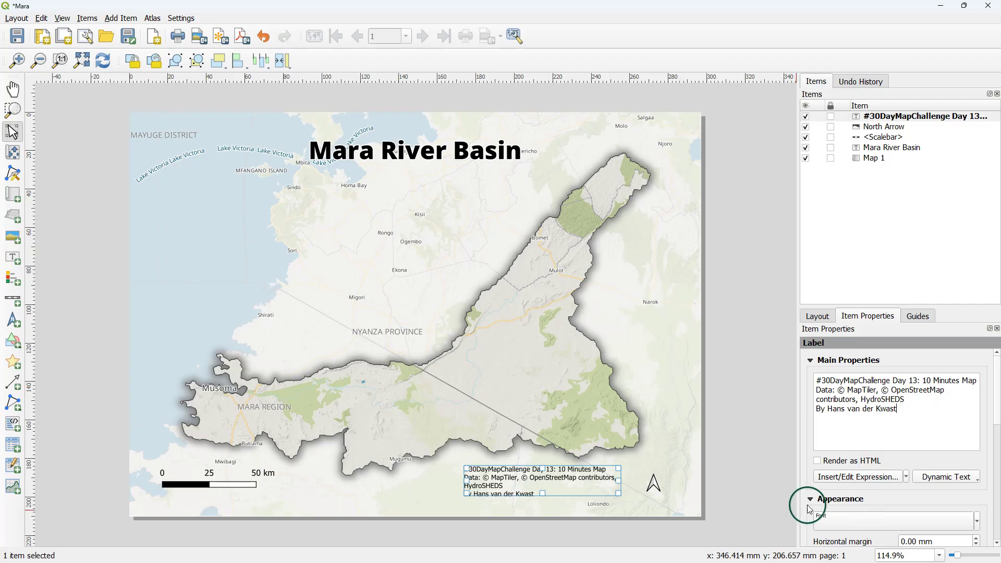
Step: Set the credits label font to Open Sans and widen the label so it fits three lines
{"action": "left_click", "coordinate": [842, 522]}
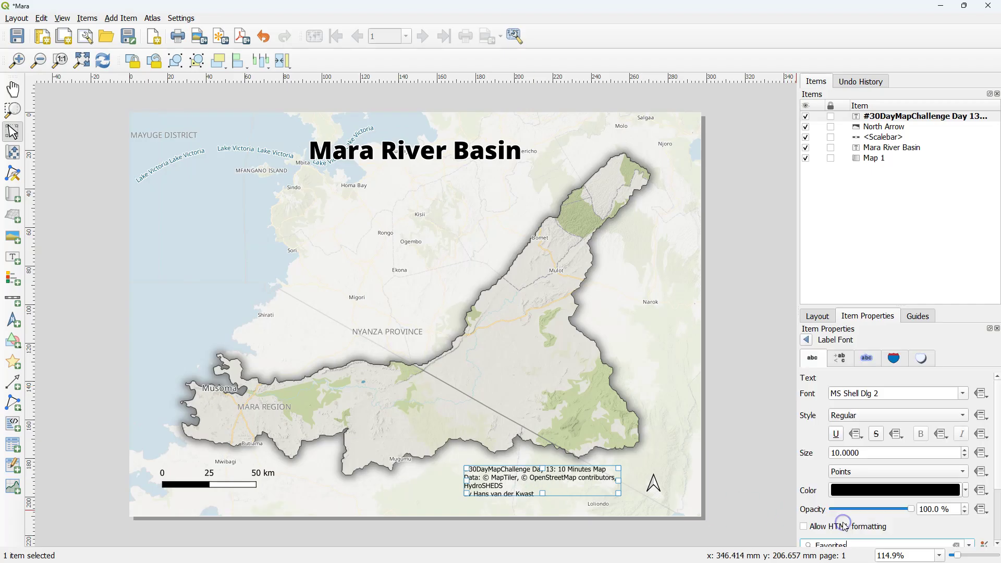
{"action": "left_click", "coordinate": [964, 394]}
{"action": "scroll", "coordinate": [835, 480], "scroll_direction": "down", "scroll_amount": 15}
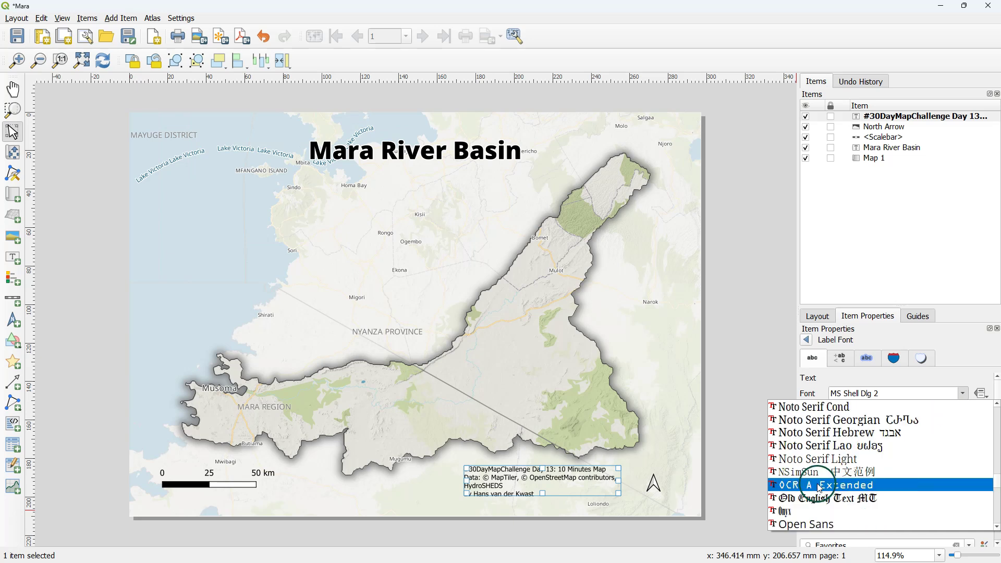
{"action": "left_click", "coordinate": [806, 524]}
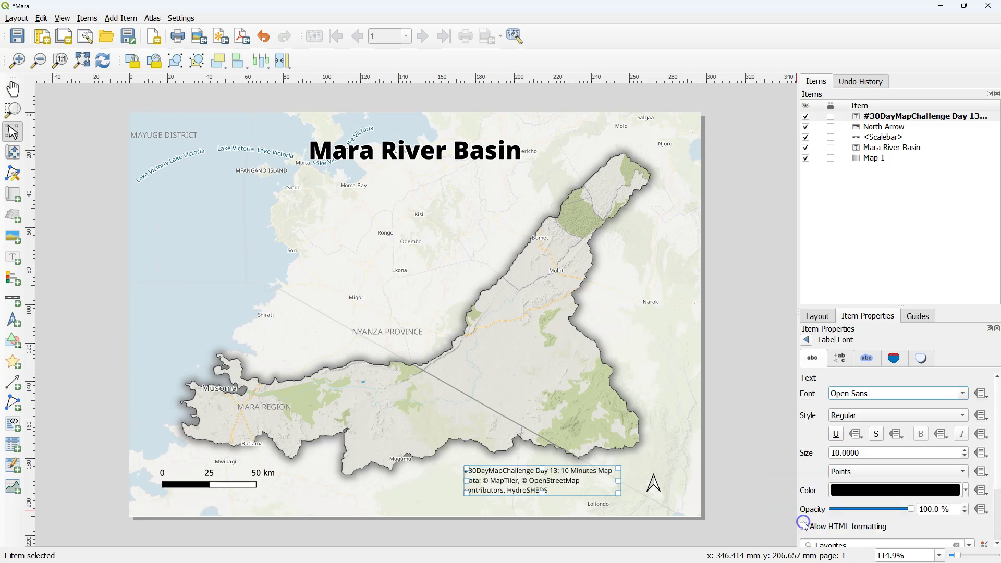
{"action": "left_click_drag", "start_coordinate": [466, 480], "coordinate": [404, 481]}
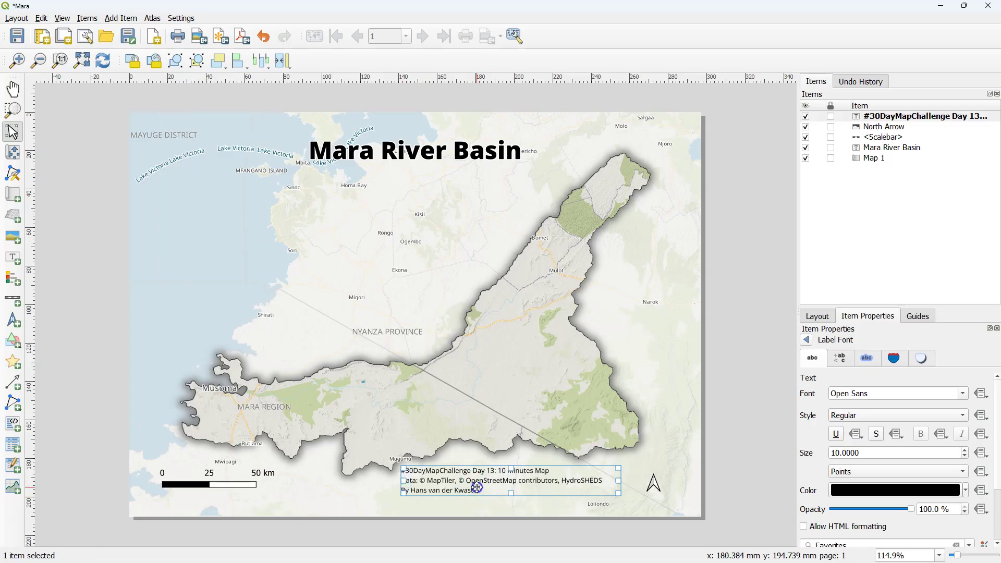
{"action": "left_click_drag", "start_coordinate": [476, 486], "coordinate": [492, 490]}
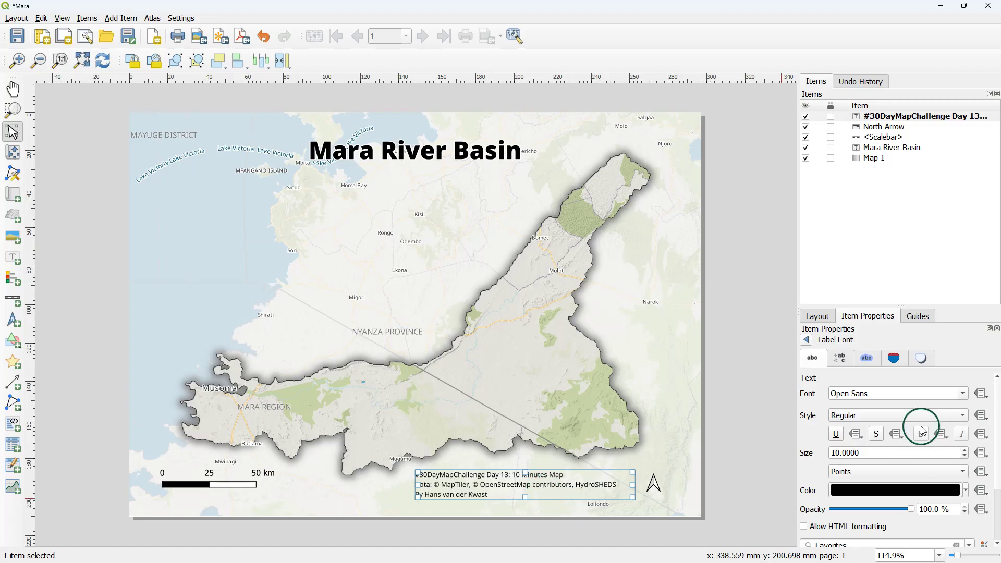
Step: Right-align the credits text
{"action": "left_click", "coordinate": [806, 339]}
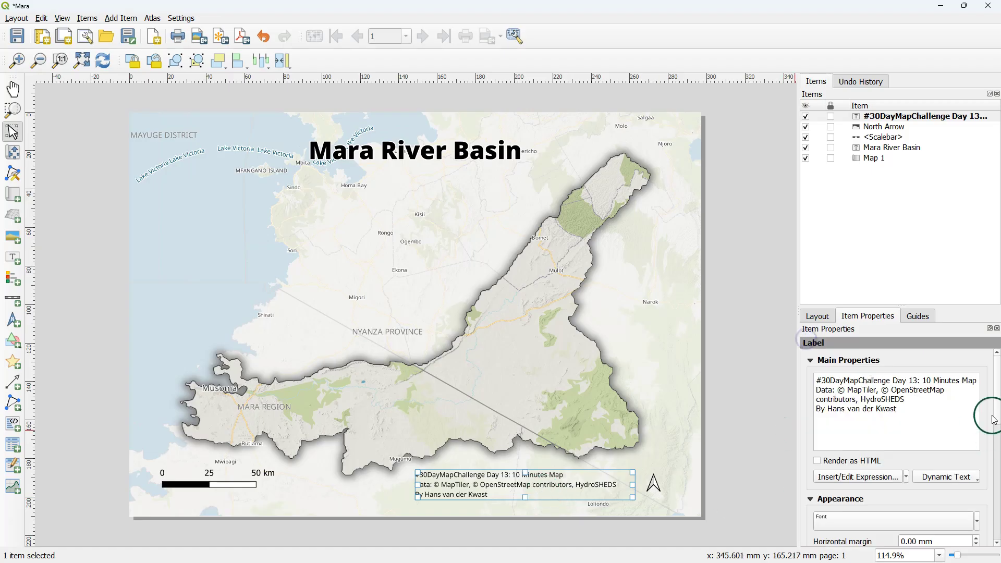
{"action": "left_click_drag", "start_coordinate": [994, 420], "coordinate": [995, 454]}
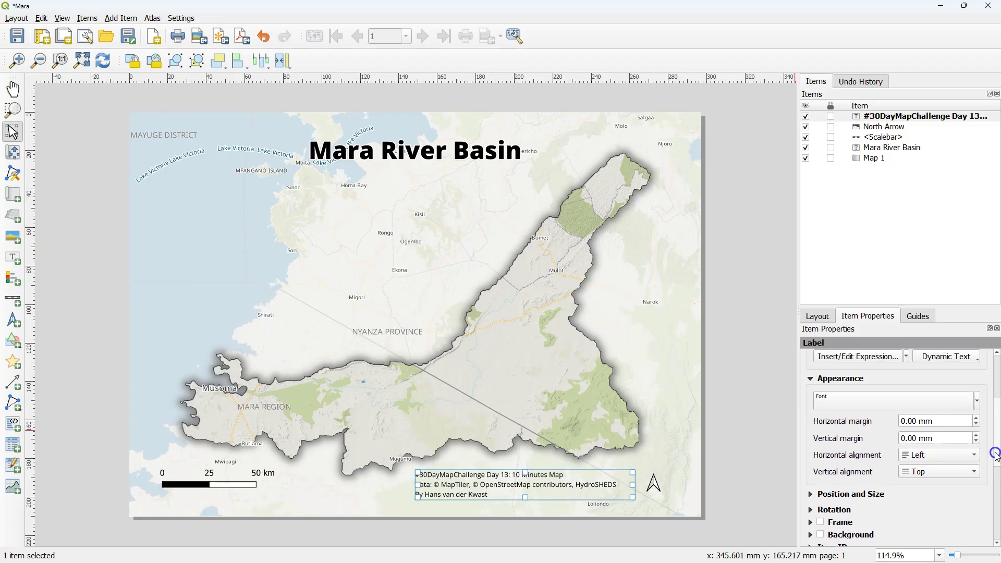
{"action": "left_click", "coordinate": [950, 460]}
{"action": "left_click", "coordinate": [935, 481]}
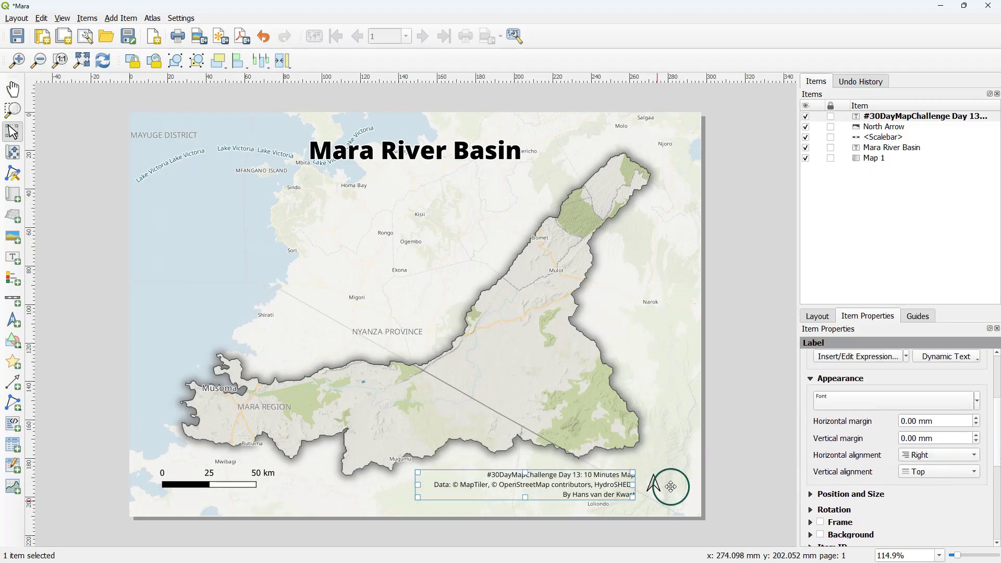
Step: Change the scale bar's label font from MS Shell Dlg 2 to Open Sans
{"action": "left_click", "coordinate": [226, 478]}
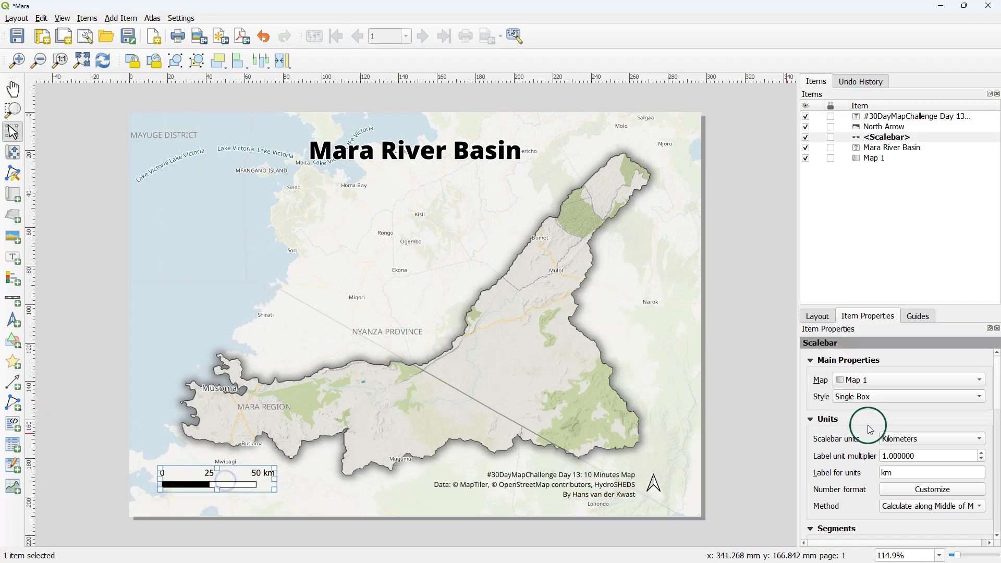
{"action": "scroll", "coordinate": [842, 466], "scroll_direction": "down", "scroll_amount": 3}
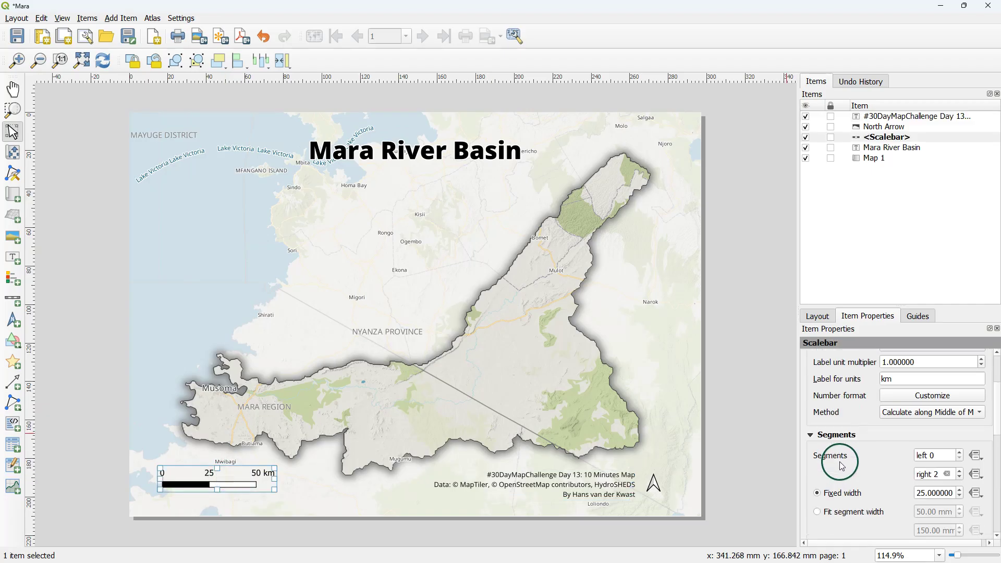
{"action": "scroll", "coordinate": [841, 465], "scroll_direction": "down", "scroll_amount": 5}
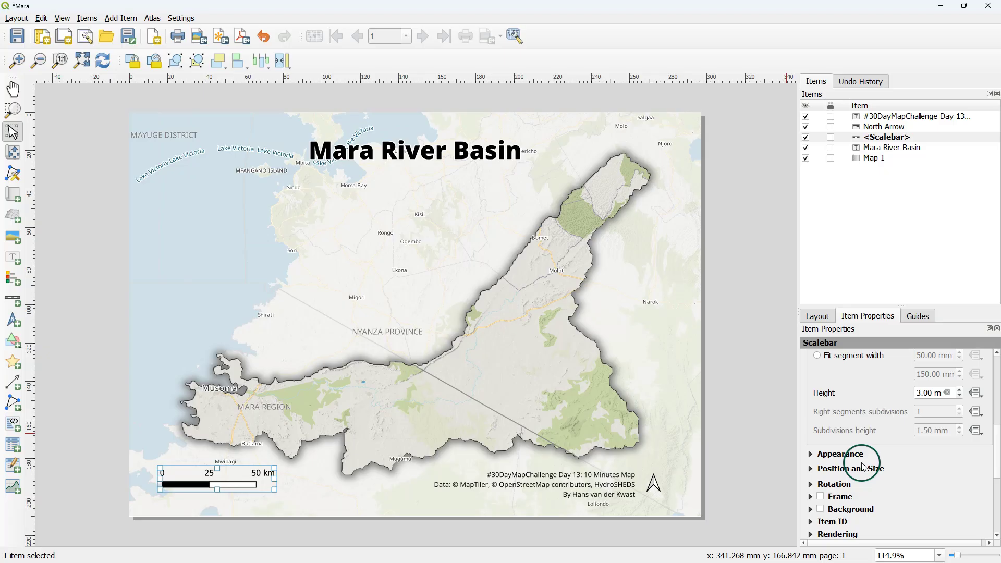
{"action": "left_click", "coordinate": [809, 454]}
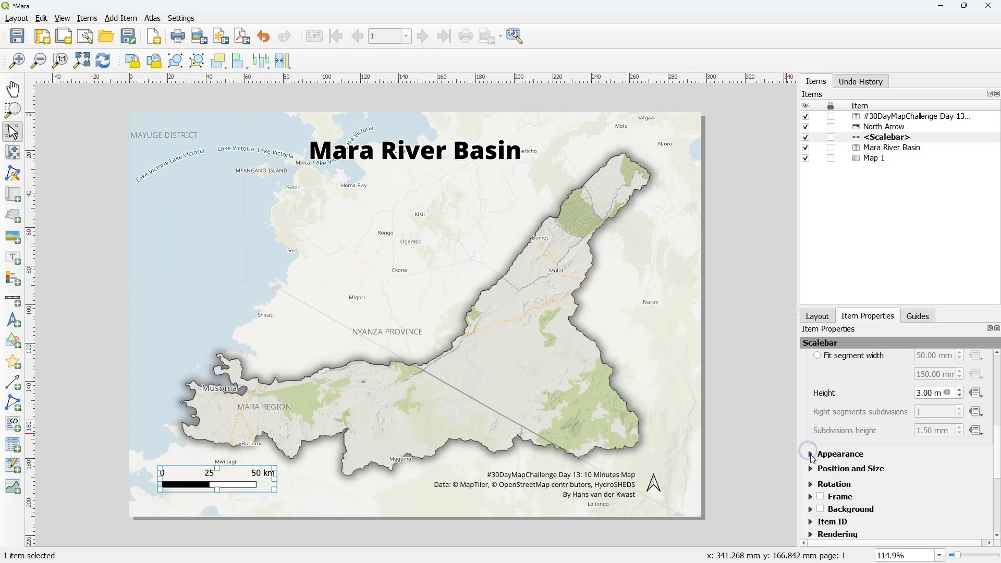
{"action": "scroll", "coordinate": [861, 467], "scroll_direction": "down", "scroll_amount": 3}
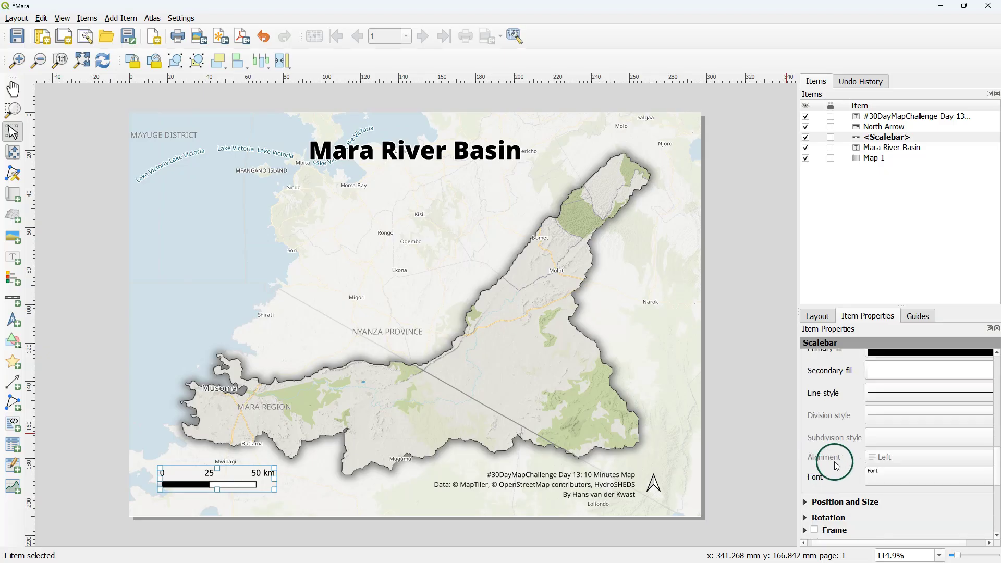
{"action": "scroll", "coordinate": [840, 454], "scroll_direction": "down", "scroll_amount": 1}
{"action": "left_click", "coordinate": [885, 454]}
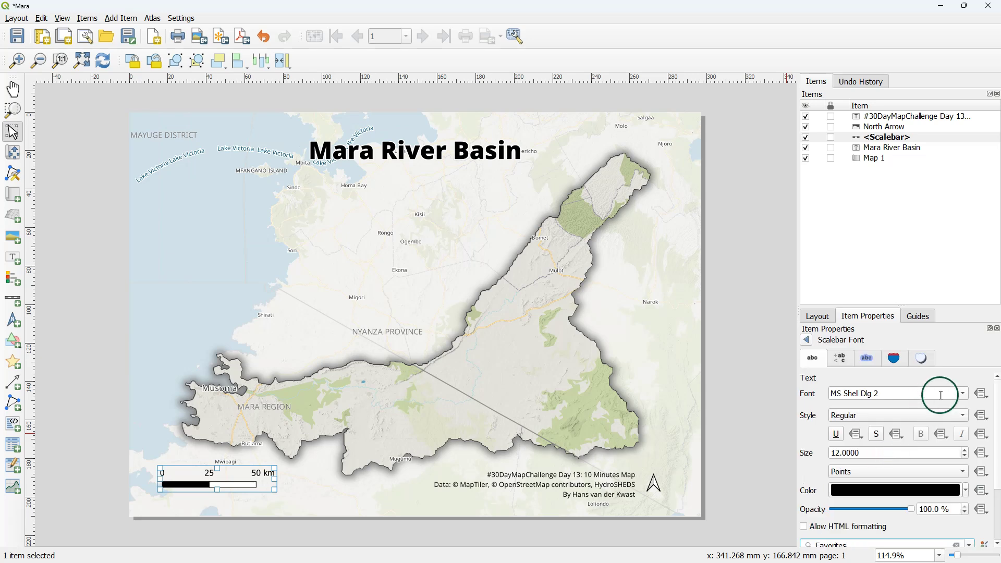
{"action": "left_click", "coordinate": [964, 394]}
{"action": "scroll", "coordinate": [889, 453], "scroll_direction": "down", "scroll_amount": 10}
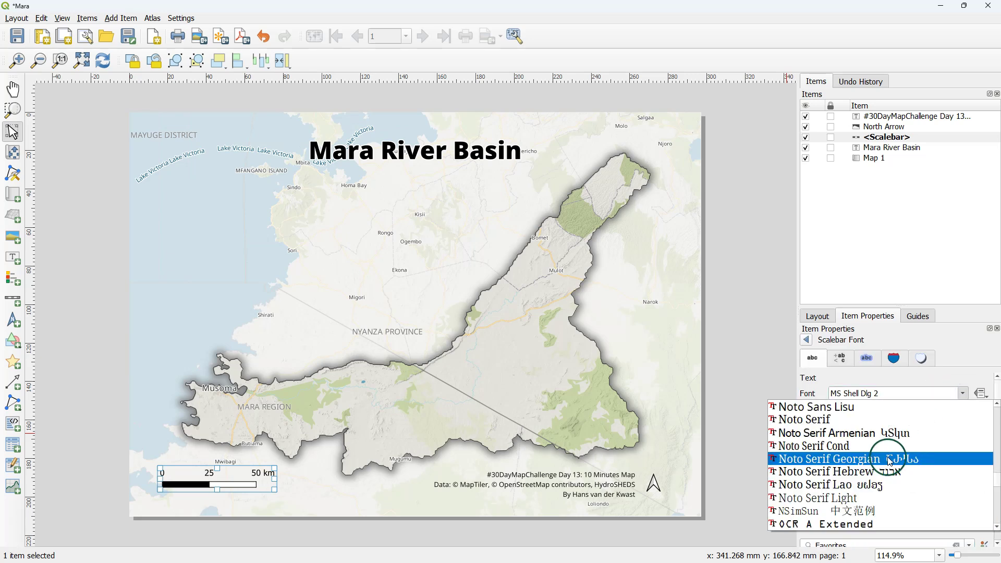
{"action": "left_click", "coordinate": [810, 485]}
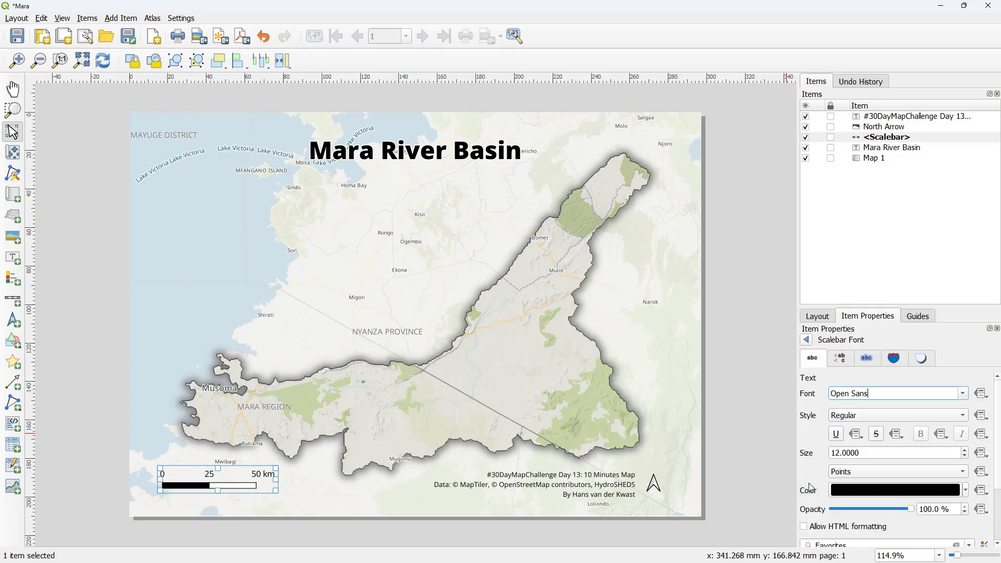
{"action": "left_click", "coordinate": [806, 340]}
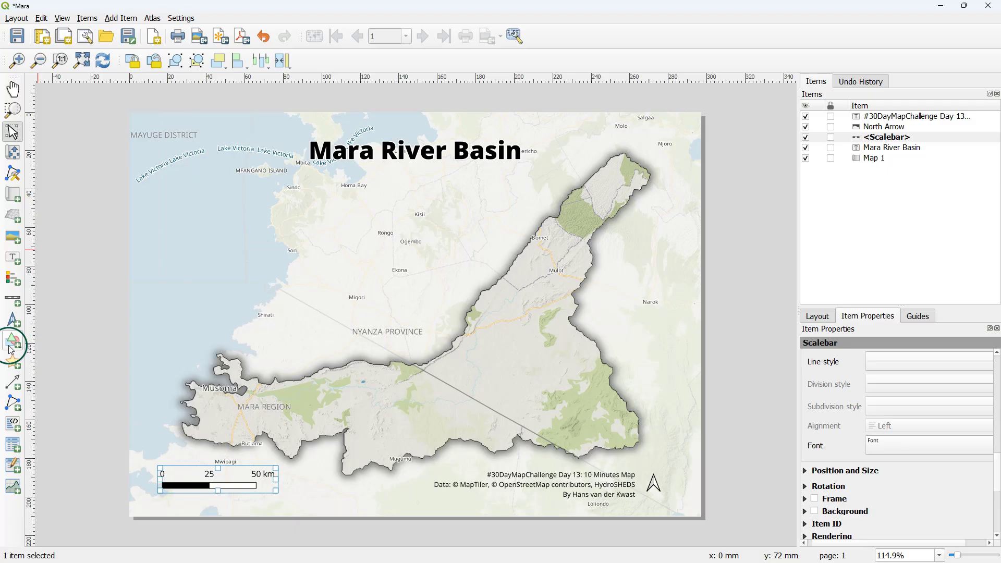
Step: Add a picture frame at the page bottom showing the Made with QGIS logo from the logos group
{"action": "left_click", "coordinate": [13, 237]}
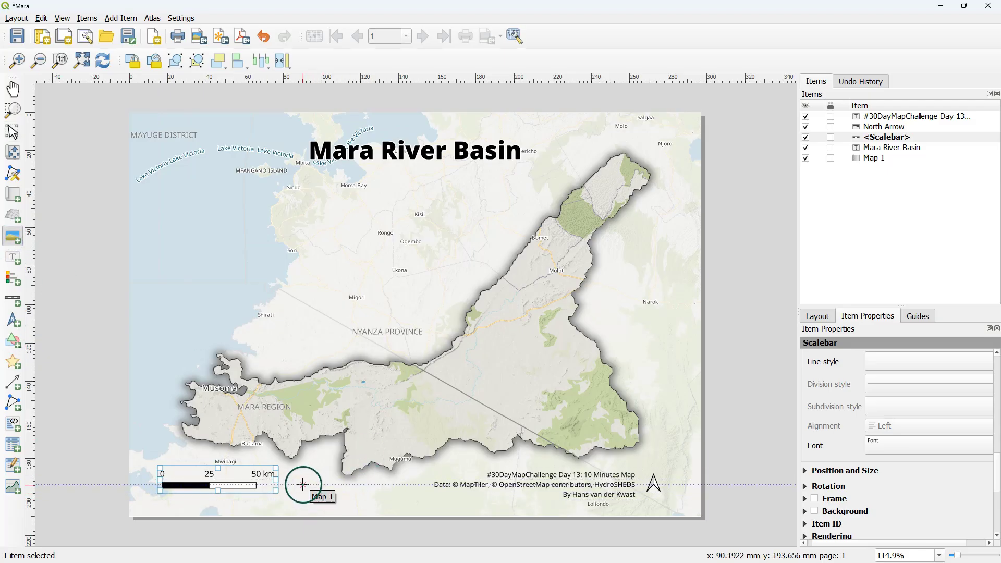
{"action": "left_click_drag", "start_coordinate": [301, 486], "coordinate": [363, 506]}
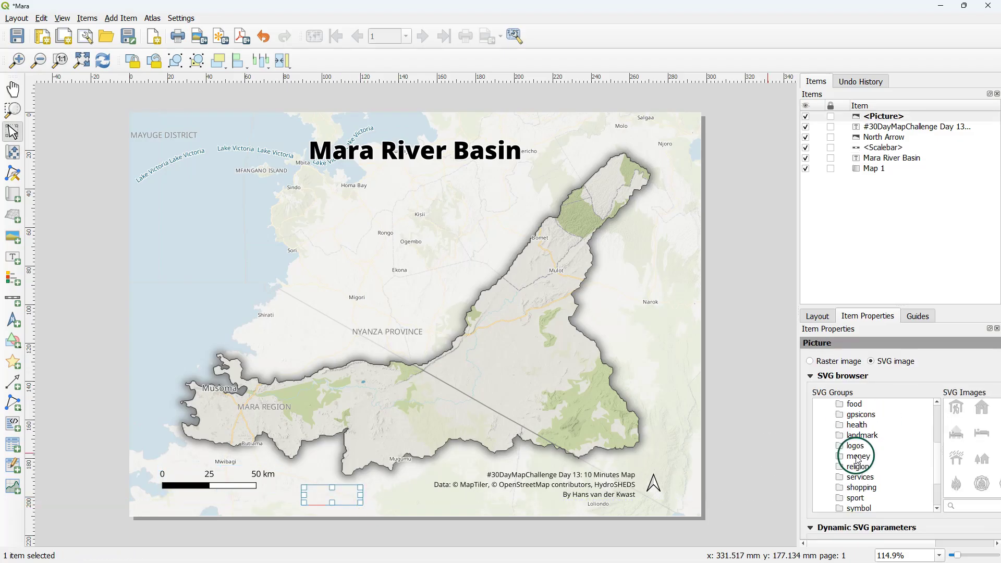
{"action": "scroll", "coordinate": [858, 459], "scroll_direction": "down", "scroll_amount": 3}
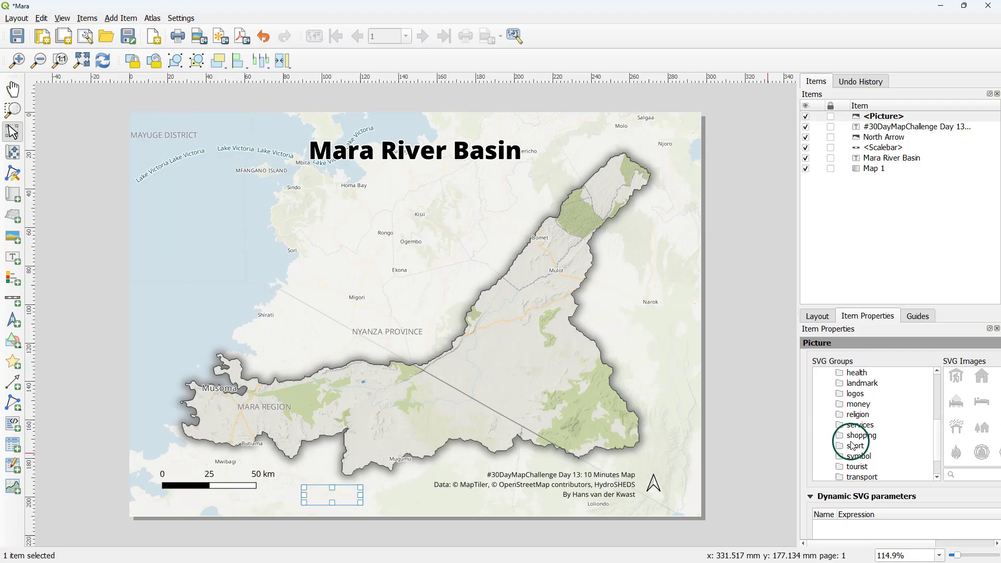
{"action": "left_click", "coordinate": [856, 394]}
{"action": "left_click_drag", "start_coordinate": [799, 386], "coordinate": [745, 386]}
{"action": "left_click", "coordinate": [955, 374]}
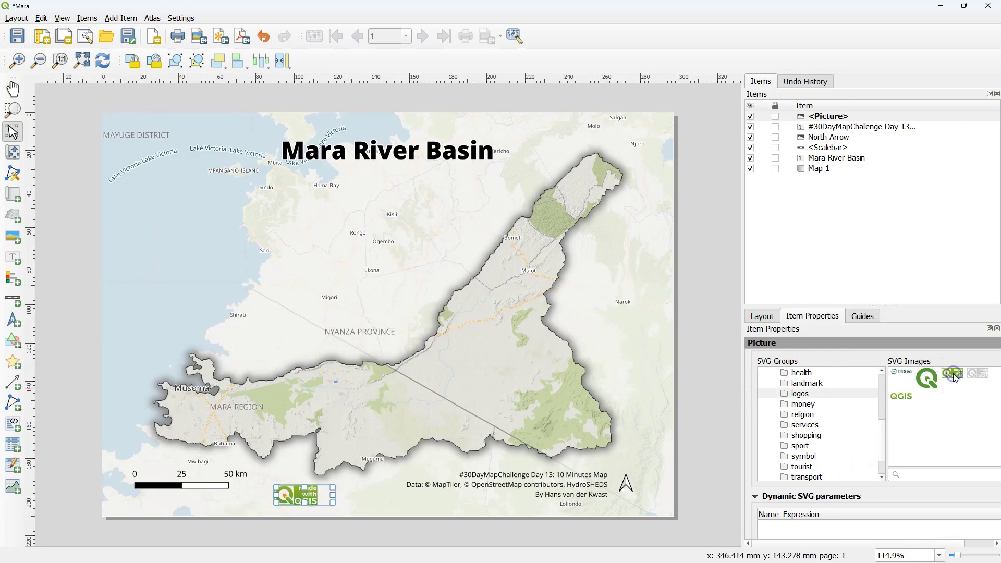
Step: Move the scale bar lower on the page
{"action": "left_click", "coordinate": [373, 510]}
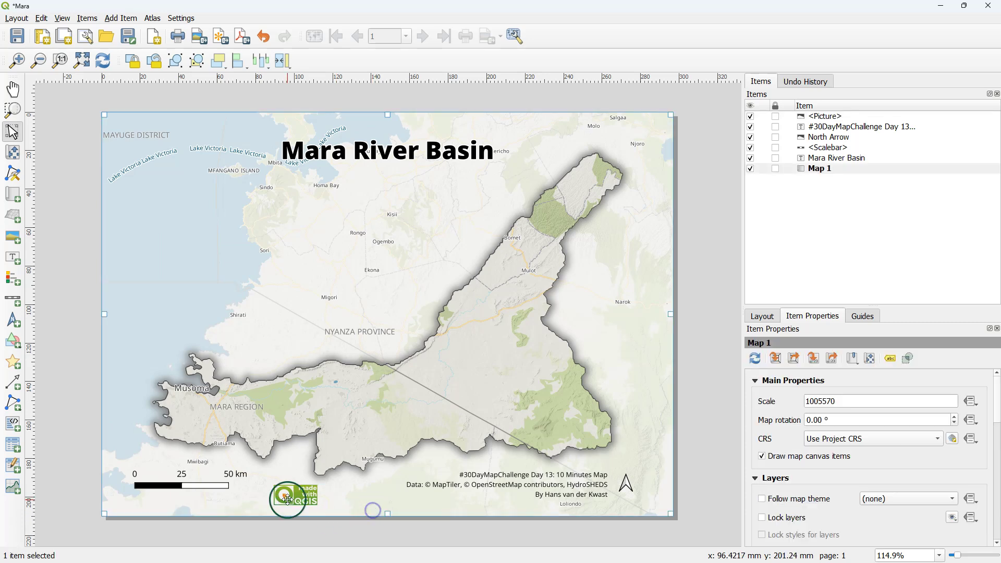
{"action": "left_click", "coordinate": [193, 487]}
{"action": "left_click_drag", "start_coordinate": [190, 488], "coordinate": [188, 504]}
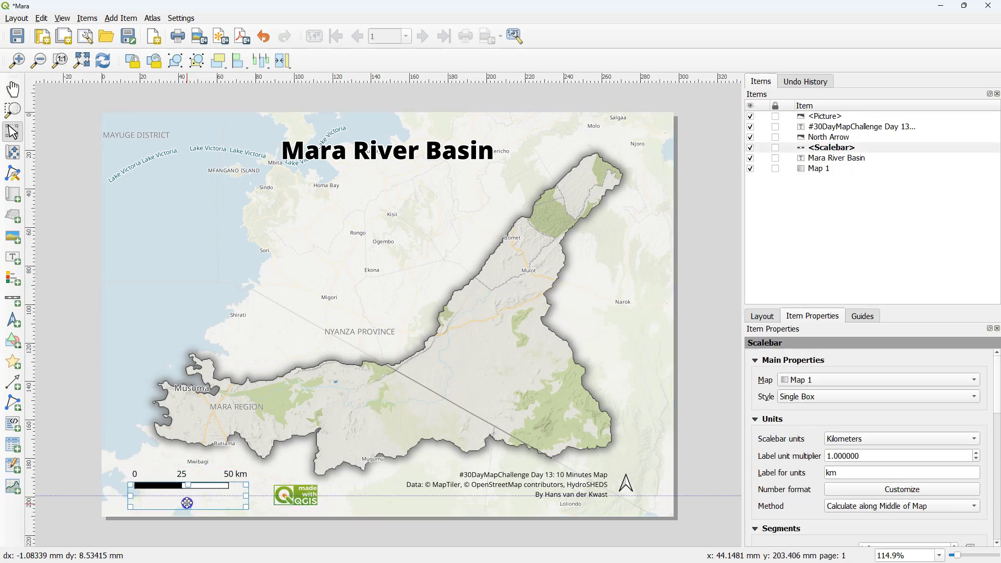
Step: Drag the credits label lower beside the logo and centre-align its three lines
{"action": "left_click_drag", "start_coordinate": [563, 487], "coordinate": [498, 497]}
{"action": "left_click", "coordinate": [703, 480]}
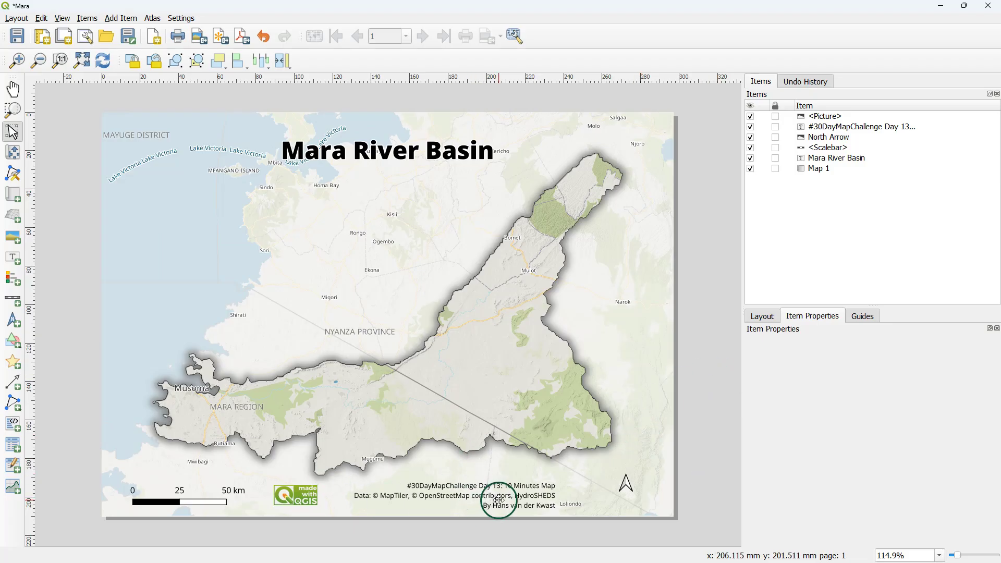
{"action": "left_click", "coordinate": [529, 501]}
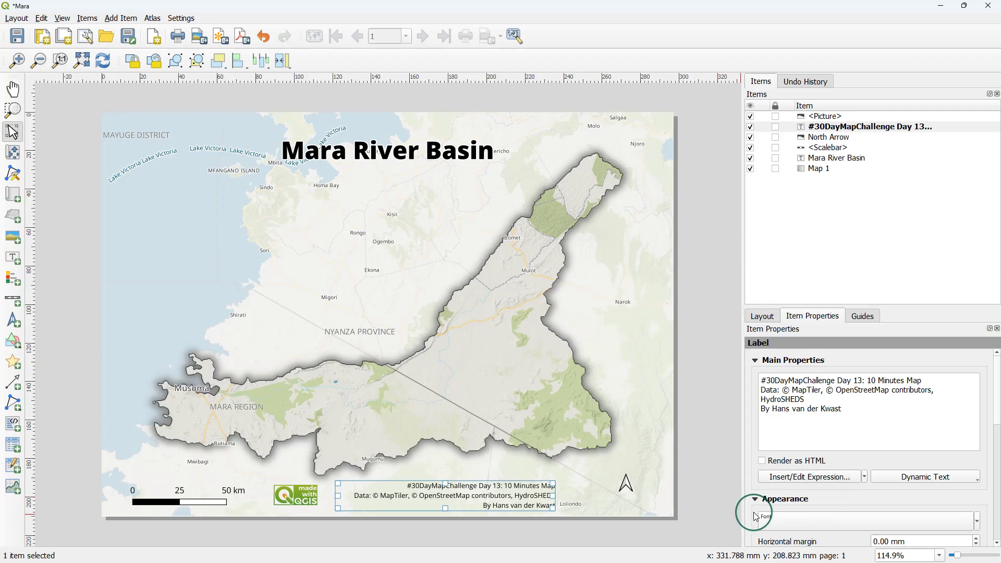
{"action": "scroll", "coordinate": [756, 516], "scroll_direction": "down", "scroll_amount": 2}
{"action": "scroll", "coordinate": [756, 517], "scroll_direction": "down", "scroll_amount": 3}
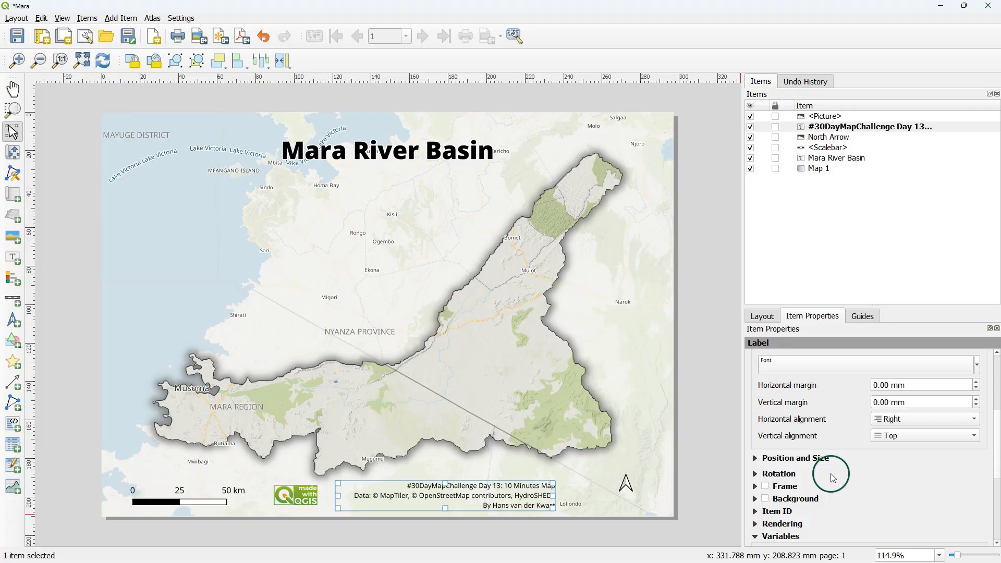
{"action": "left_click", "coordinate": [896, 420]}
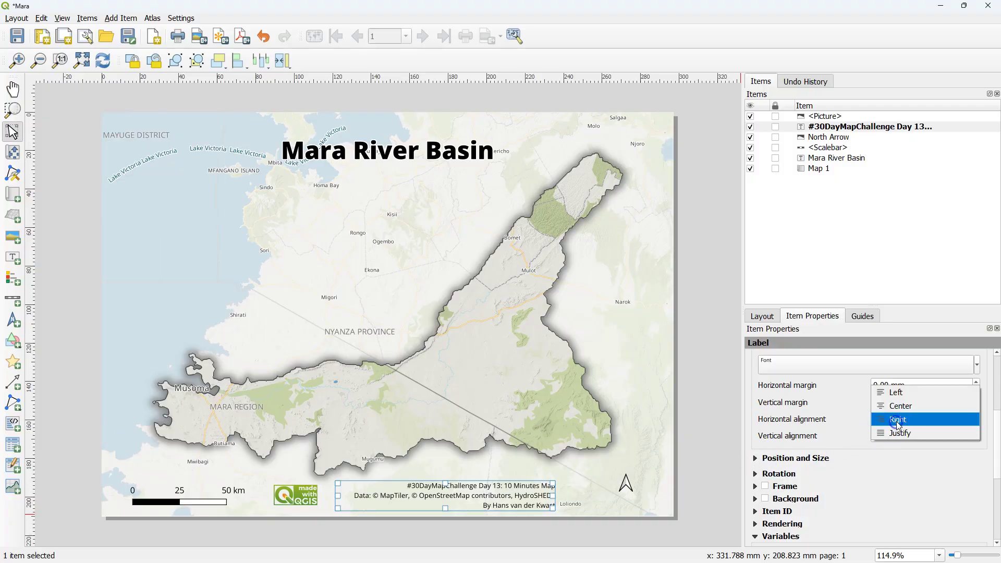
{"action": "left_click", "coordinate": [909, 411]}
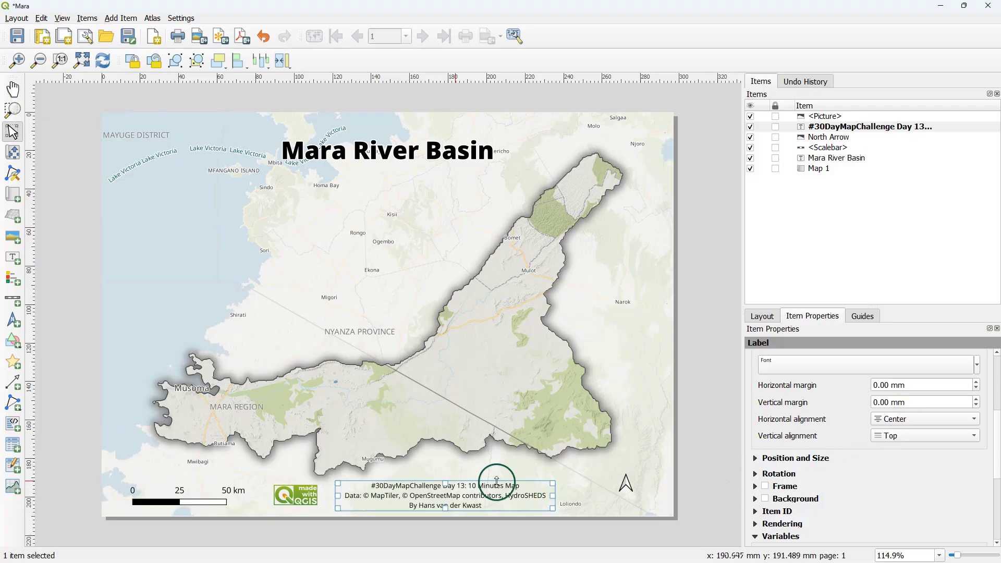
{"action": "left_click", "coordinate": [77, 400]}
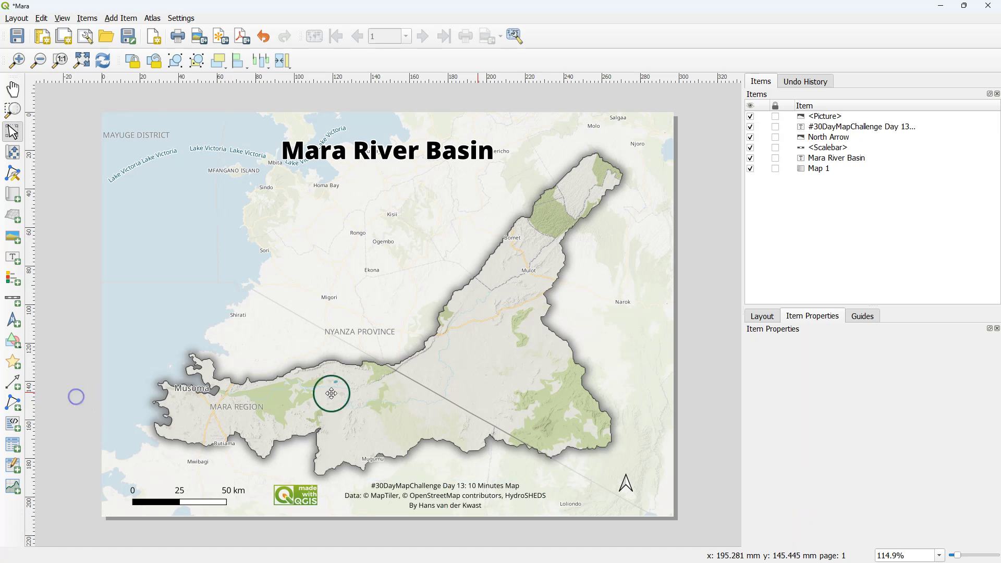
Step: Export the layout to Mara.png at 300 dpi, dismissing the WMS layer warning
{"action": "left_click", "coordinate": [202, 40]}
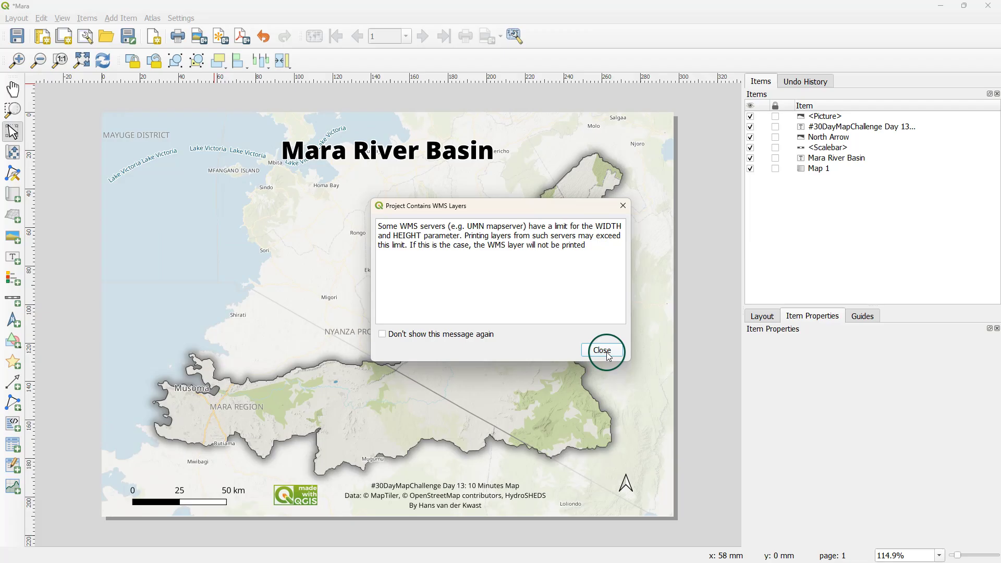
{"action": "left_click", "coordinate": [602, 350]}
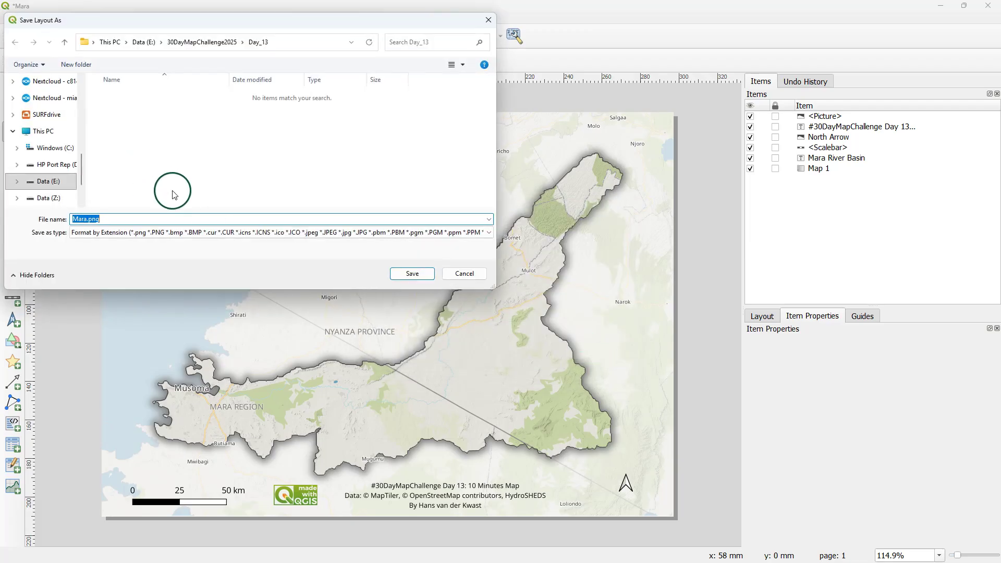
{"action": "left_click", "coordinate": [420, 275]}
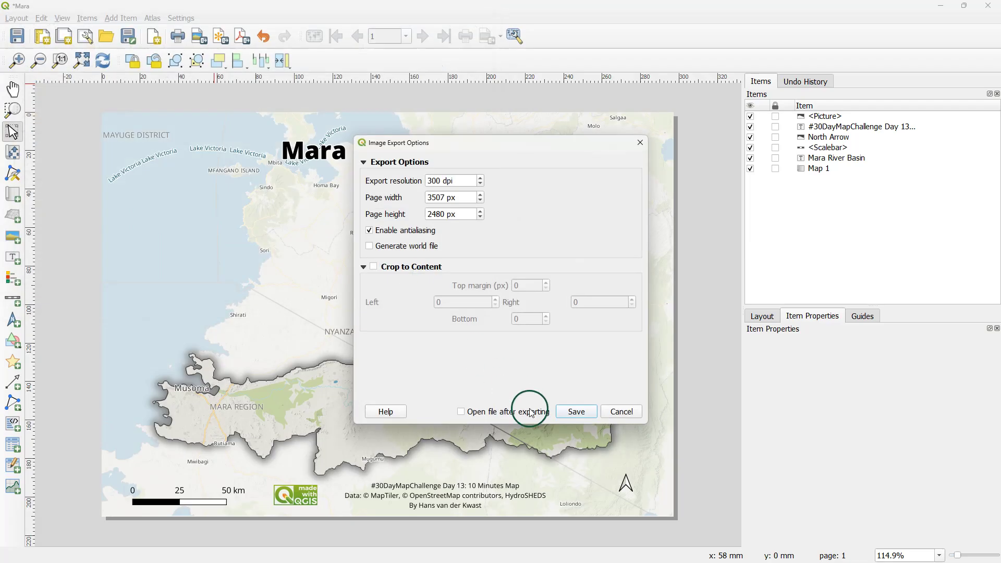
{"action": "left_click", "coordinate": [577, 411]}
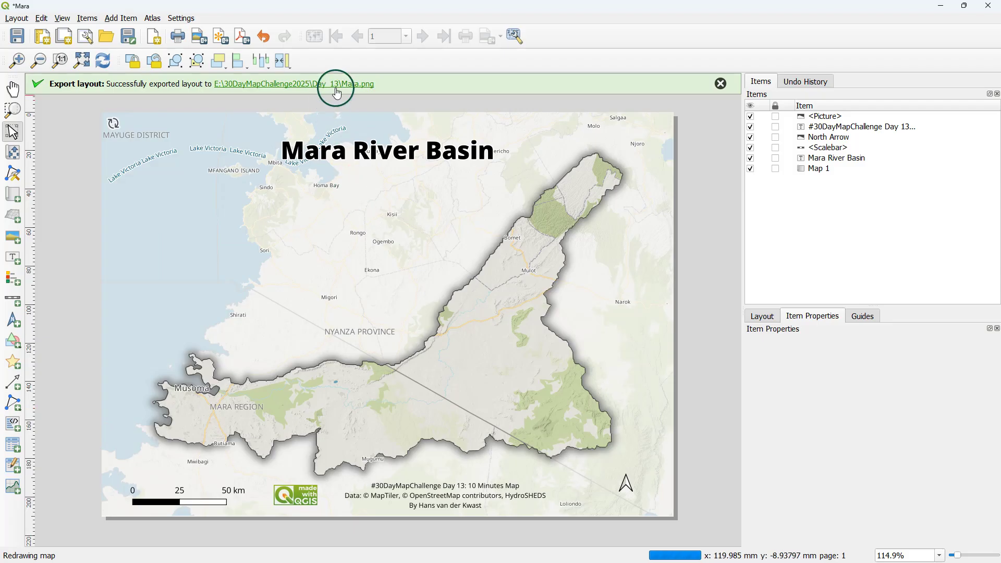
Step: Open Mara.png from the Day_13 folder in Photos to view the finished map
{"action": "left_click", "coordinate": [336, 90]}
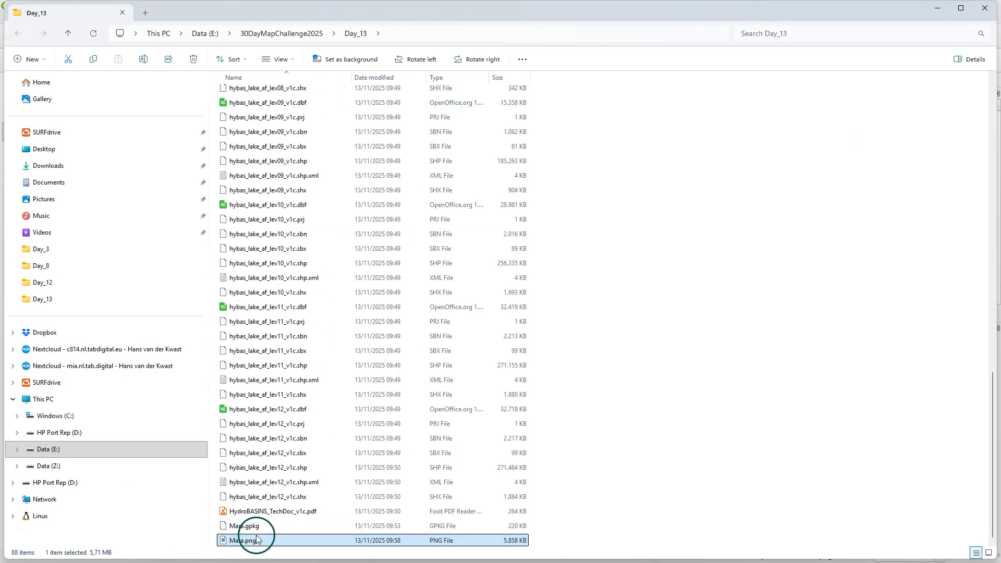
{"action": "double_click", "coordinate": [256, 540]}
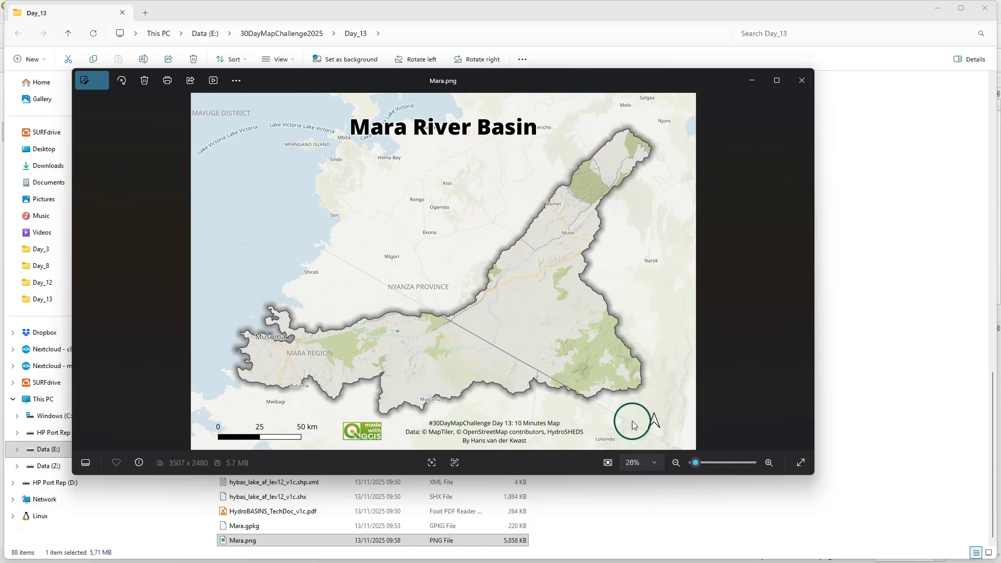